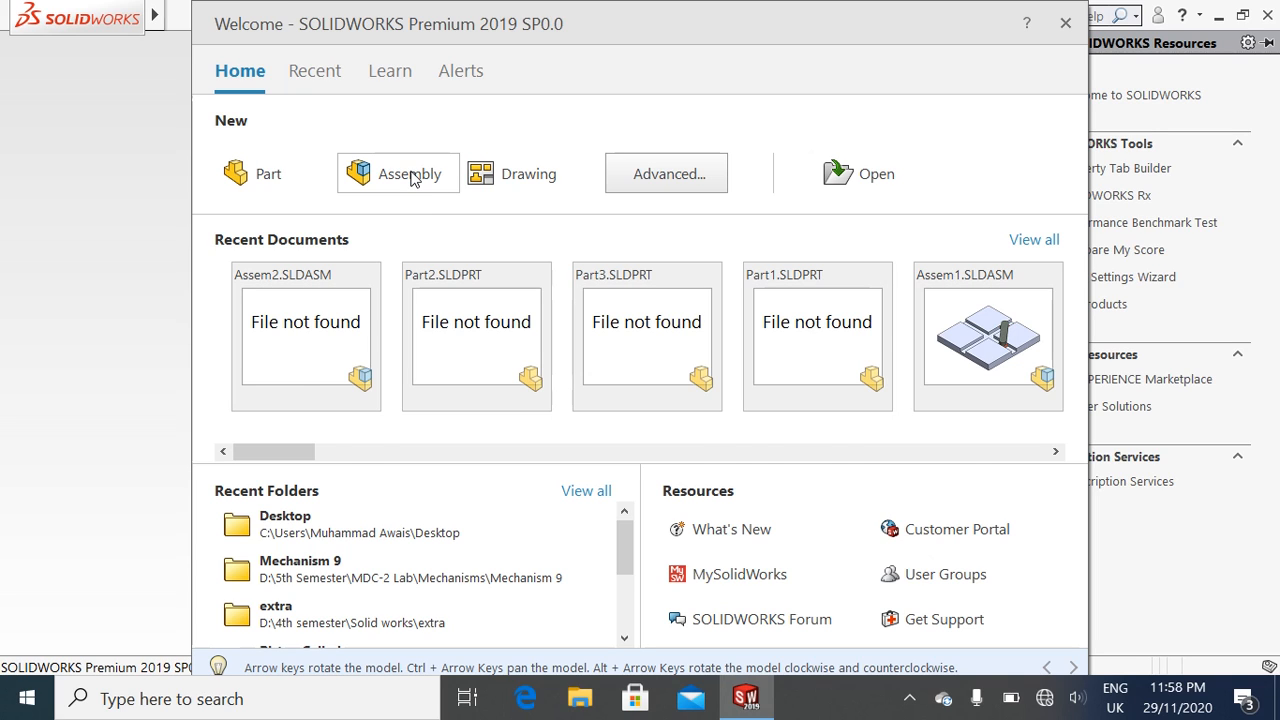
# Step: Create a new empty assembly without inserting any component
pyautogui.click(409, 174)
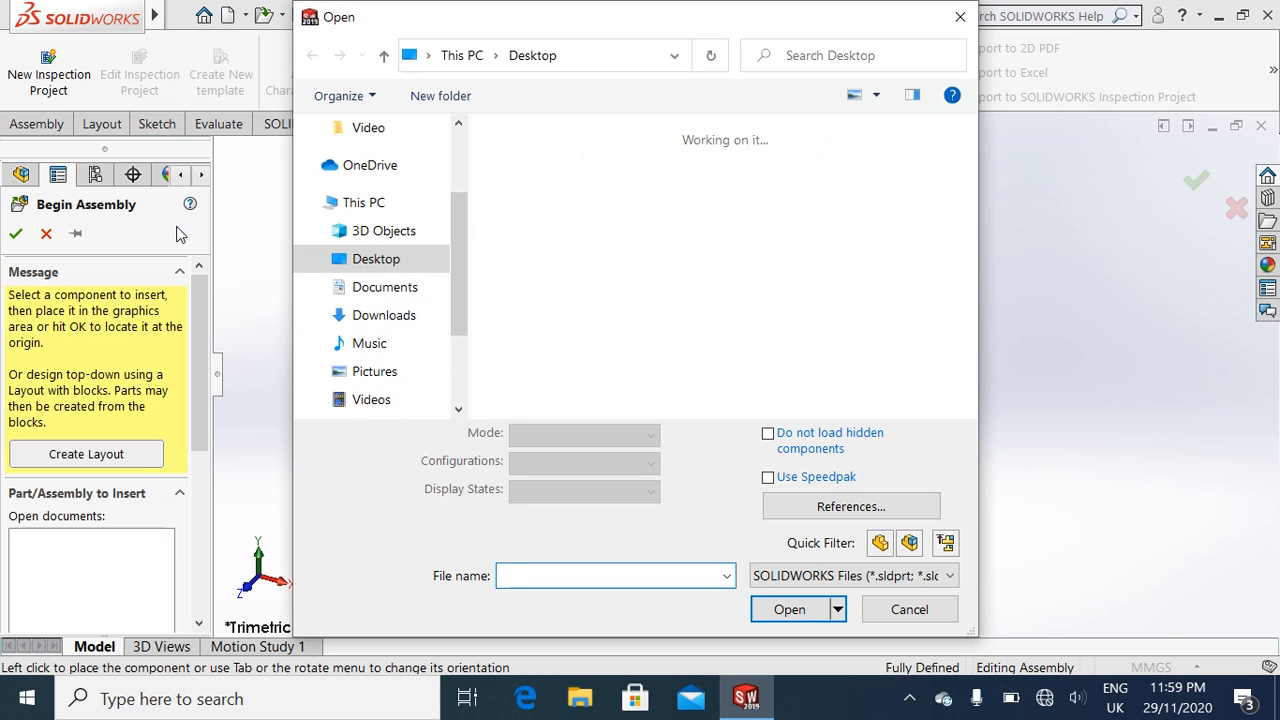
pyautogui.click(909, 610)
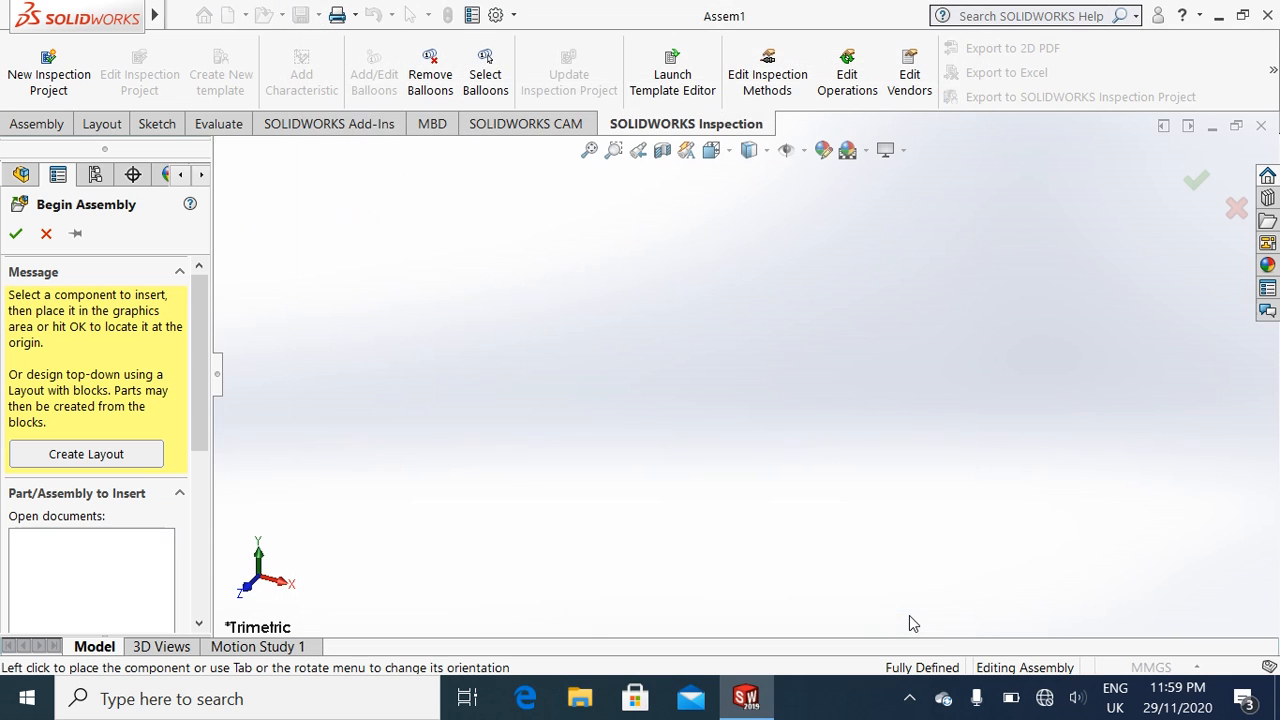
pyautogui.click(46, 234)
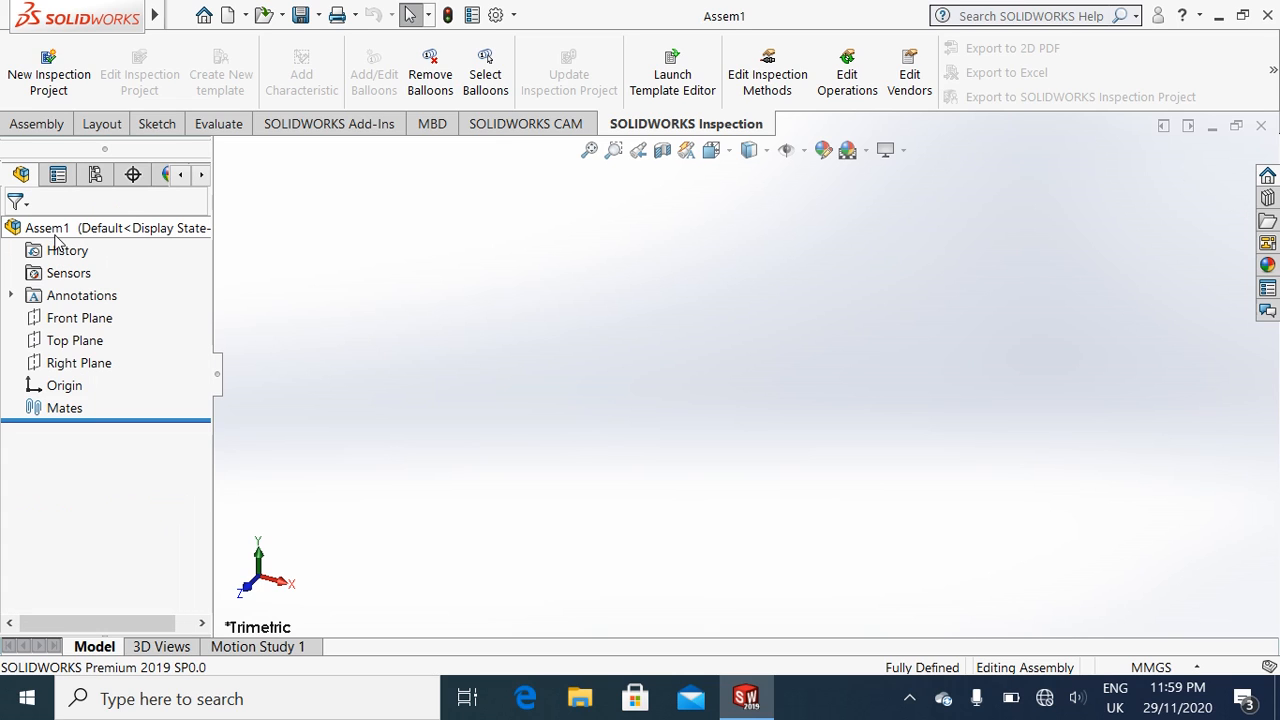
# Step: Sketch a horizontal line about 138 mm long through the origin on the Front Plane
pyautogui.rightClick(100, 323)
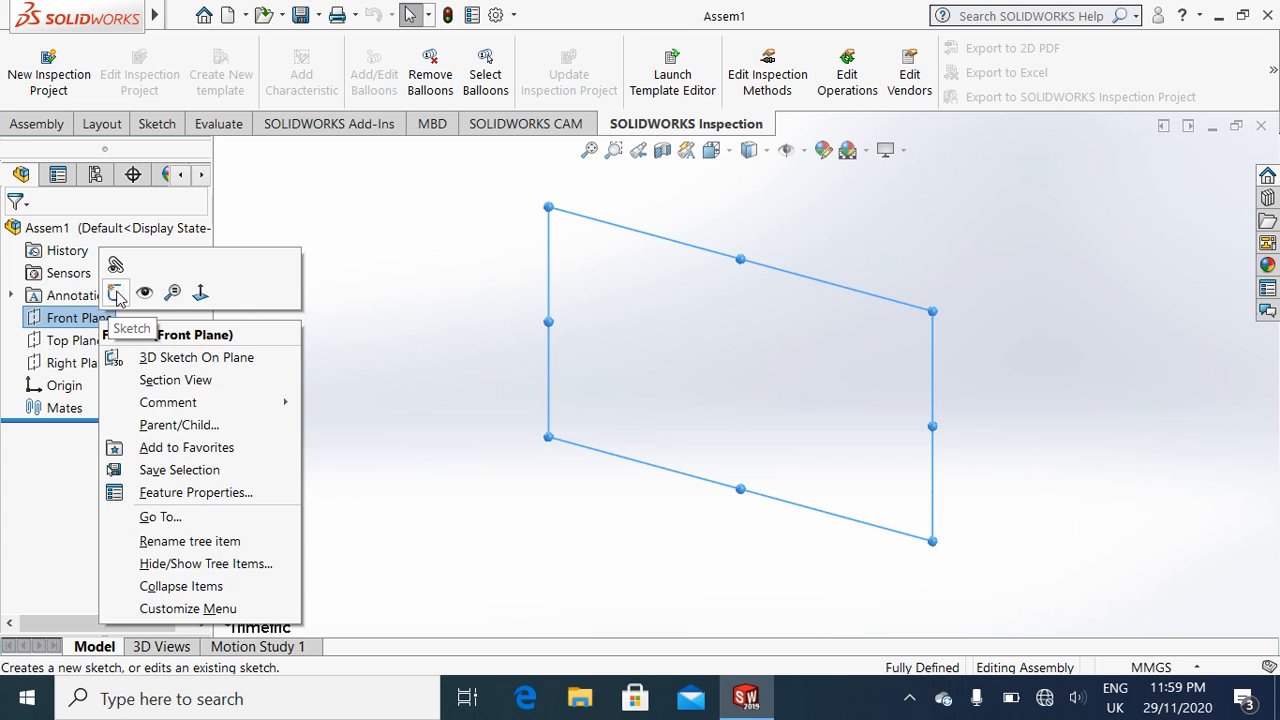
pyautogui.click(117, 293)
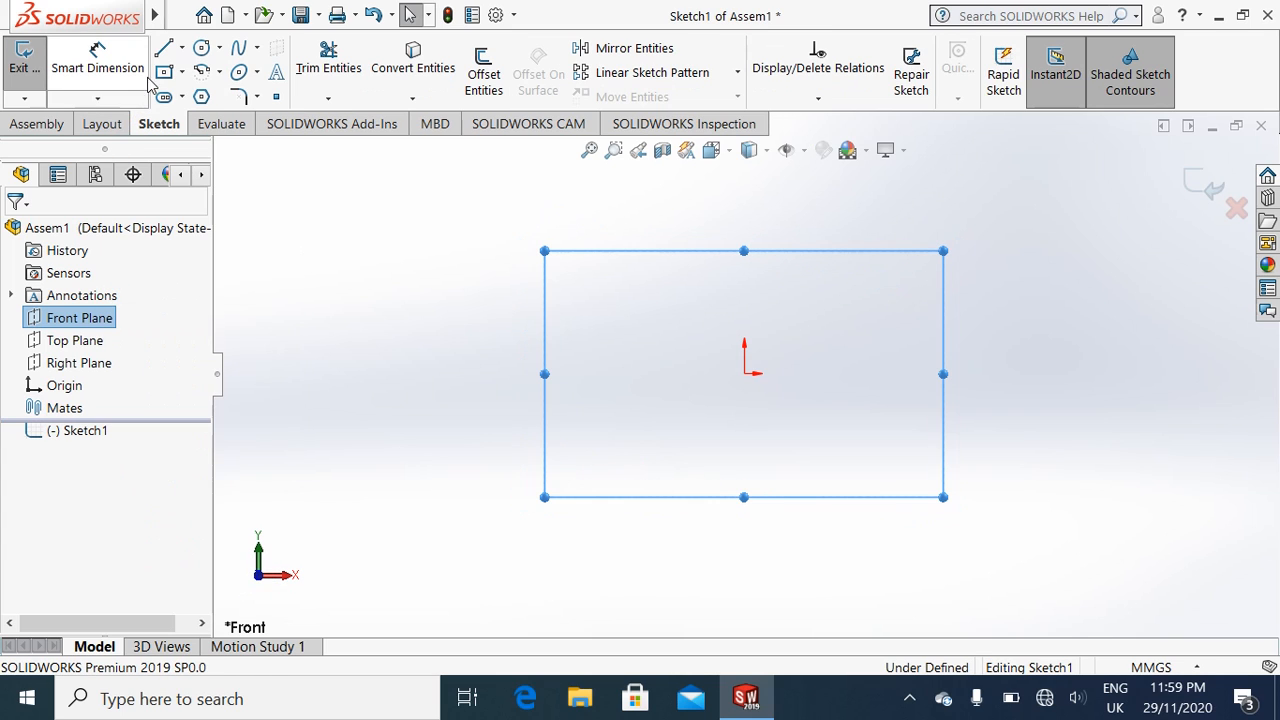
pyautogui.click(164, 48)
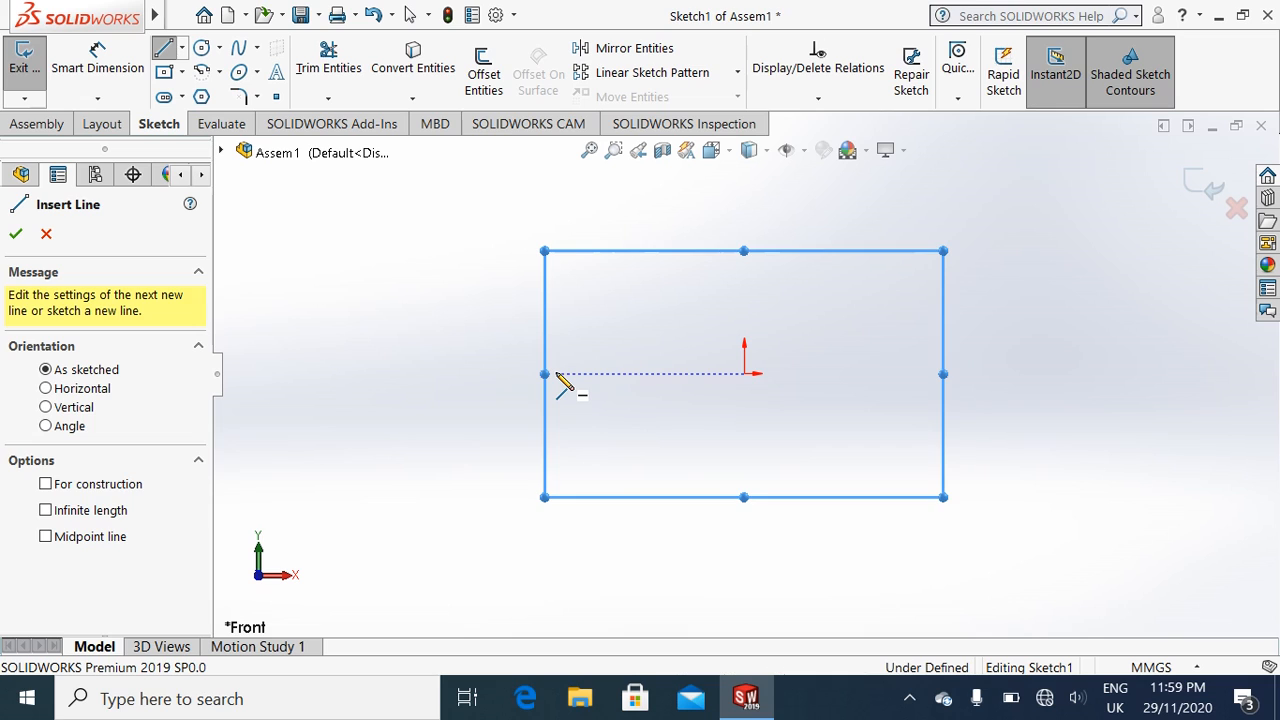
pyautogui.click(558, 376)
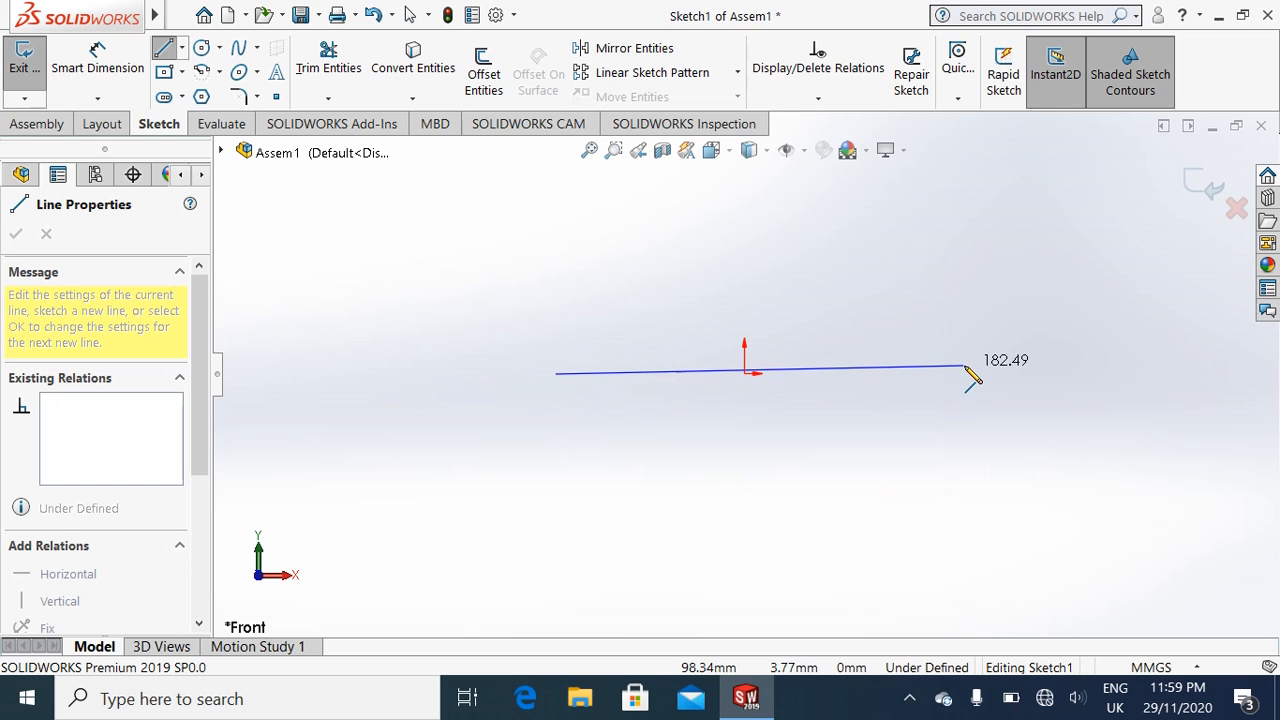
pyautogui.click(866, 376)
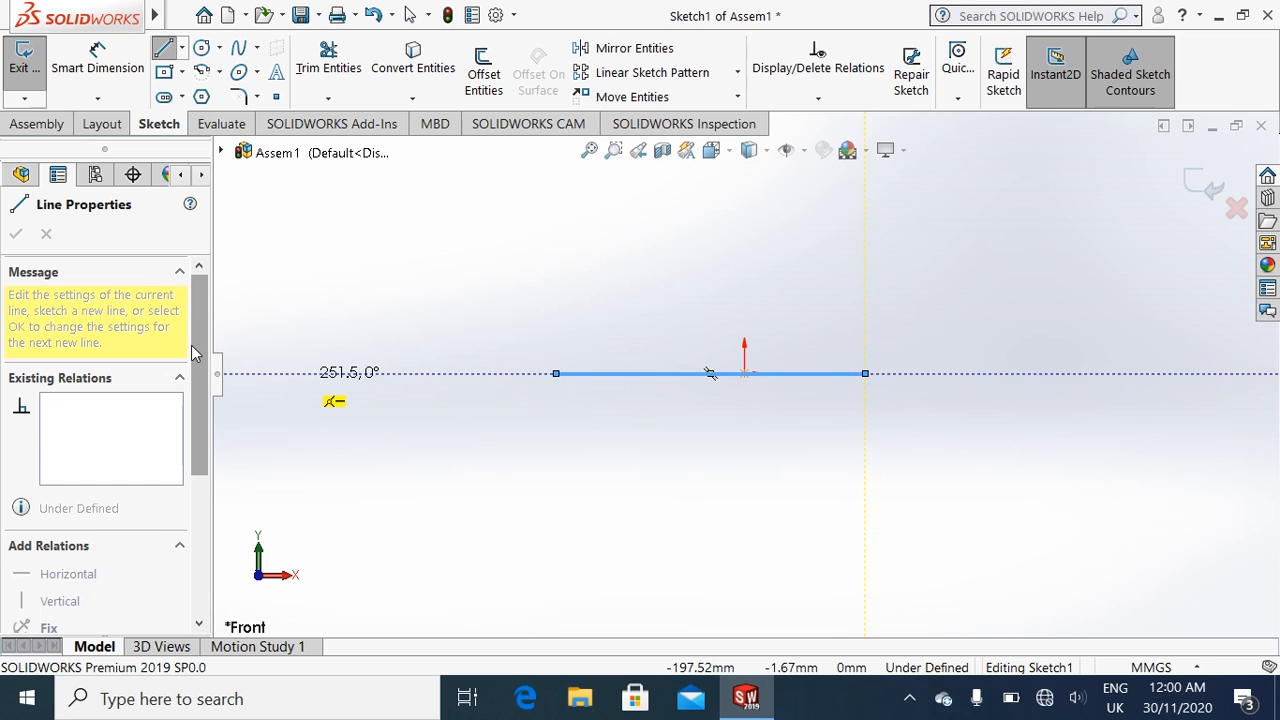
pyautogui.press('Escape')
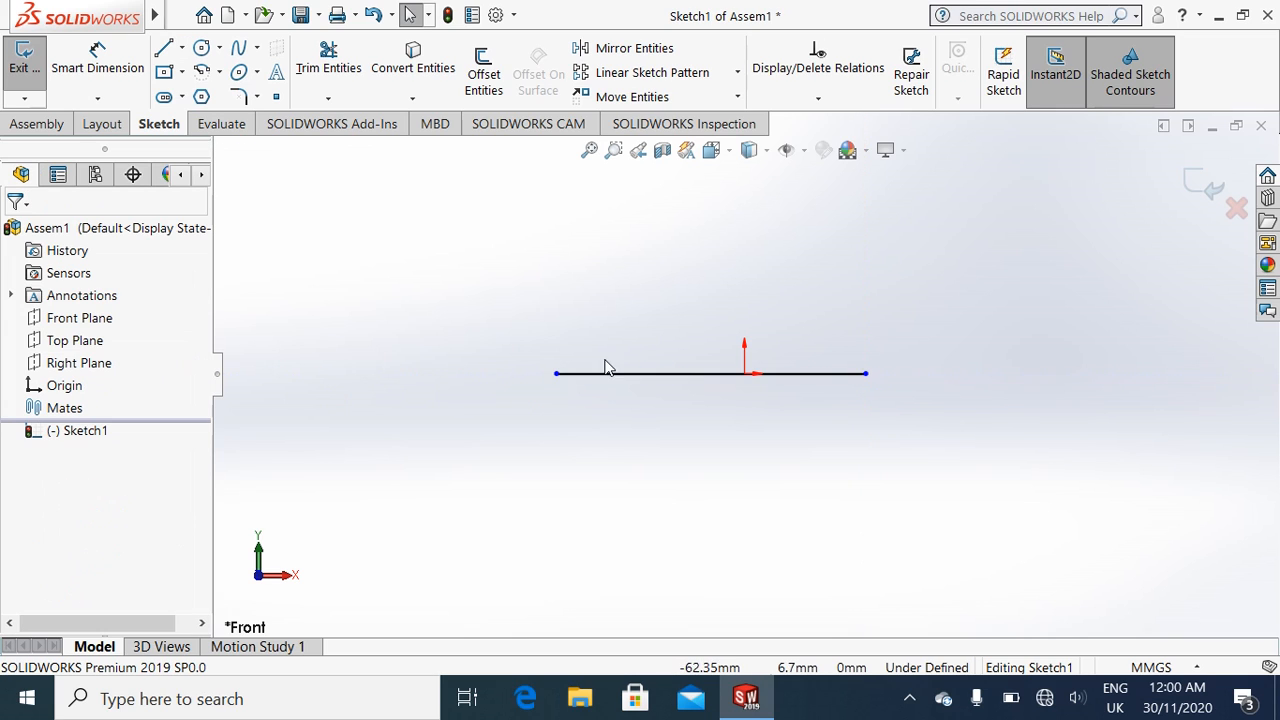
# Step: Dimension the horizontal line's length and set it to 125 mm
pyautogui.click(100, 75)
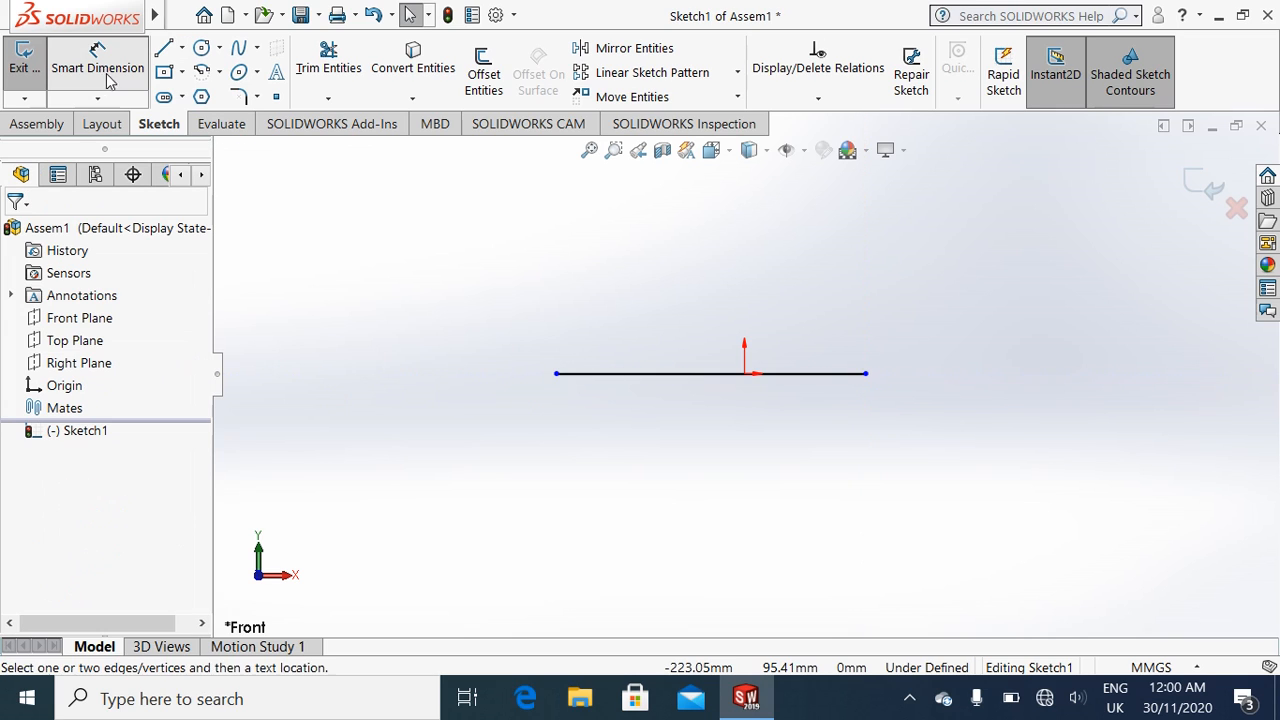
pyautogui.click(645, 376)
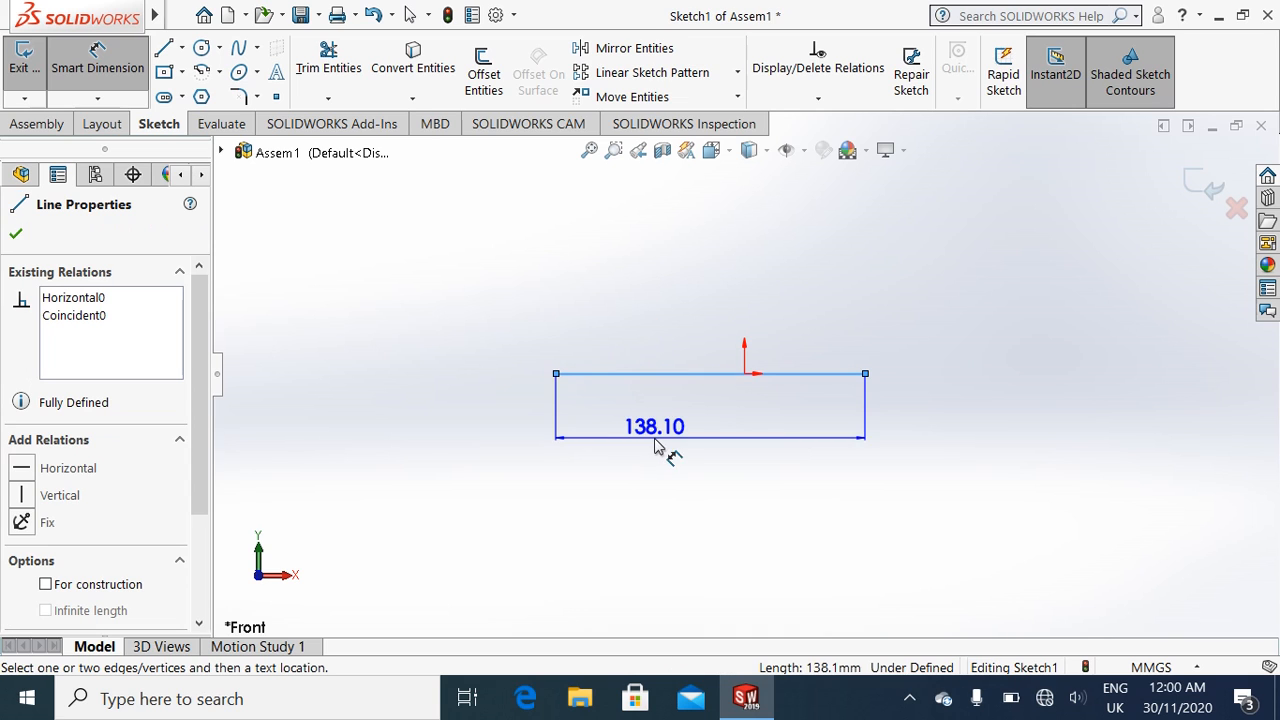
pyautogui.click(672, 464)
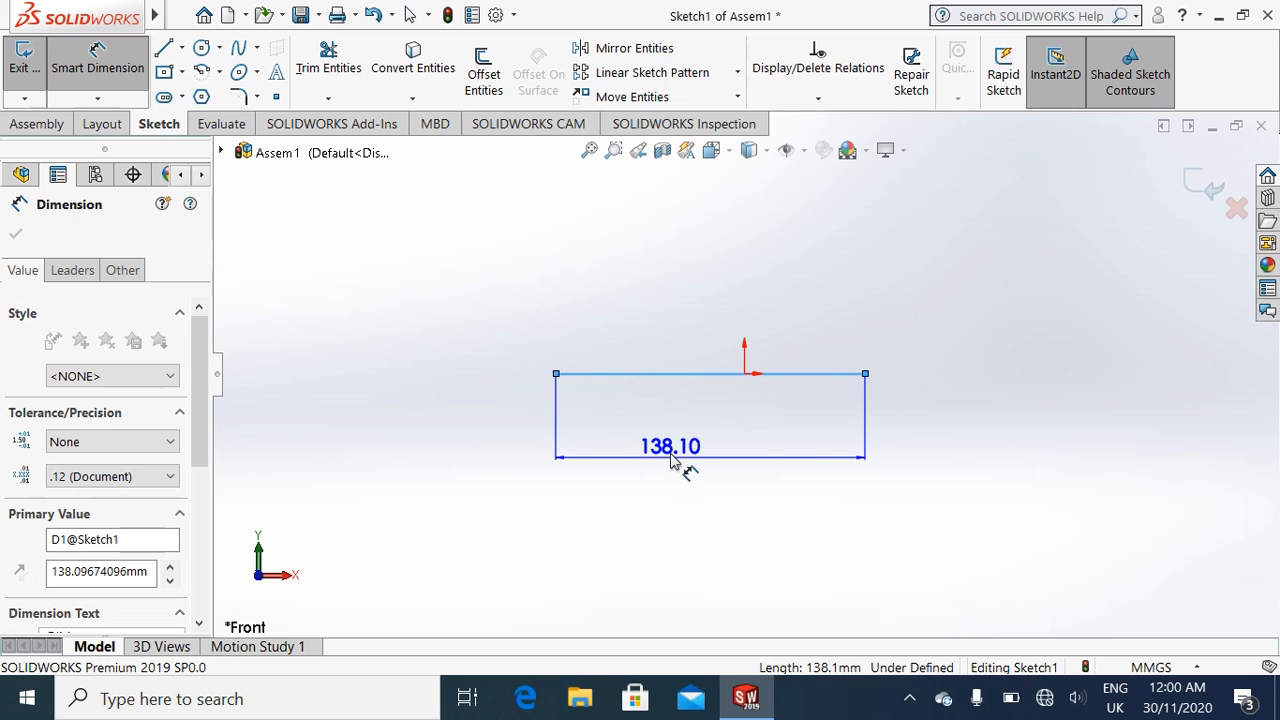
pyautogui.write('125')
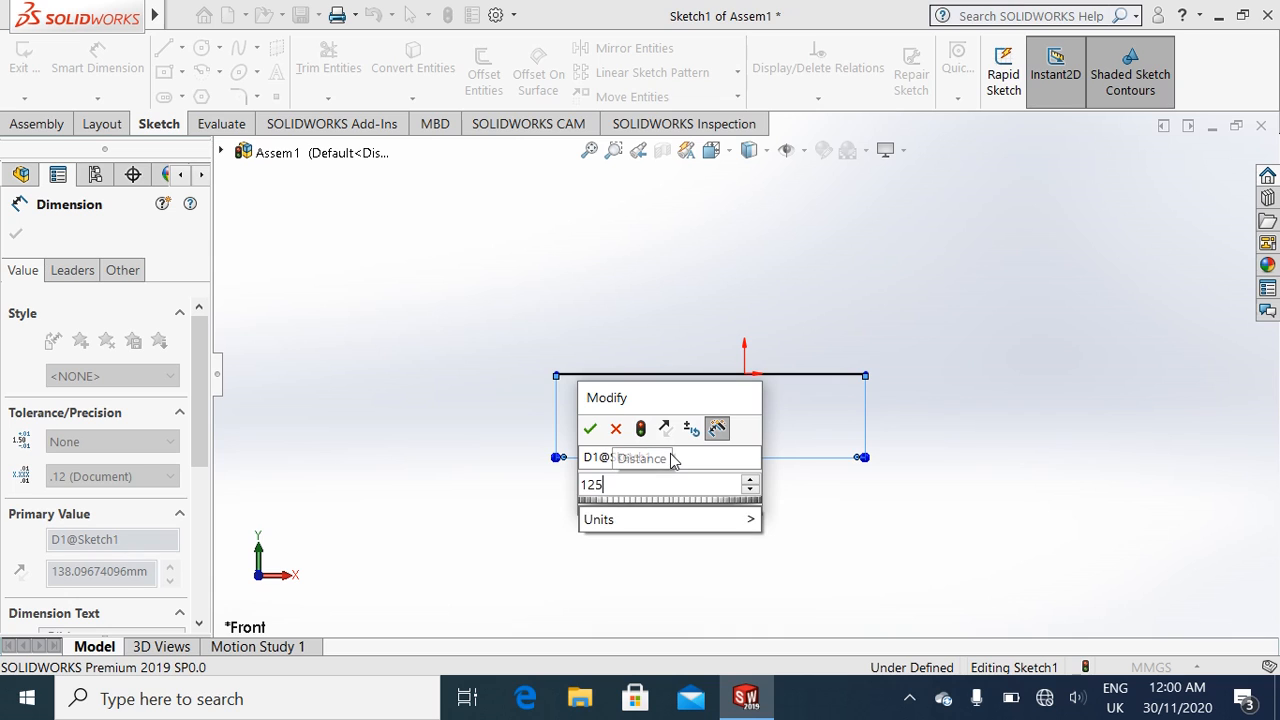
pyautogui.click(590, 428)
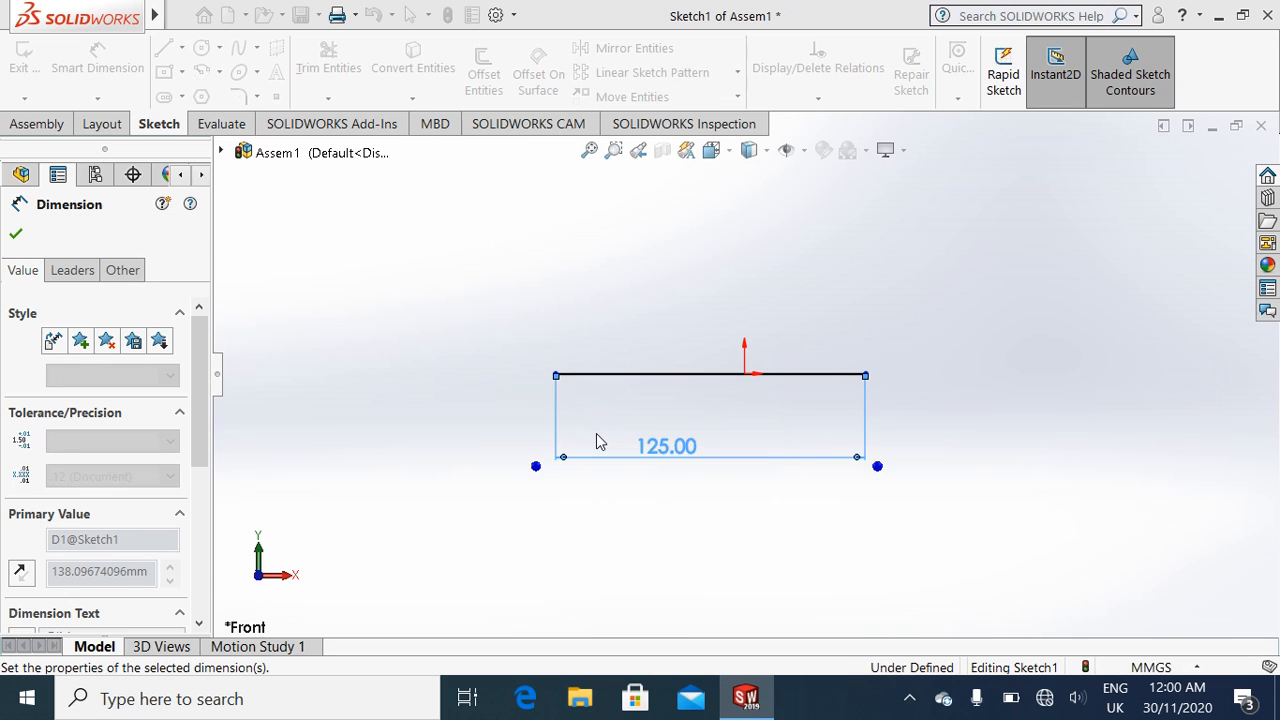
pyautogui.click(15, 233)
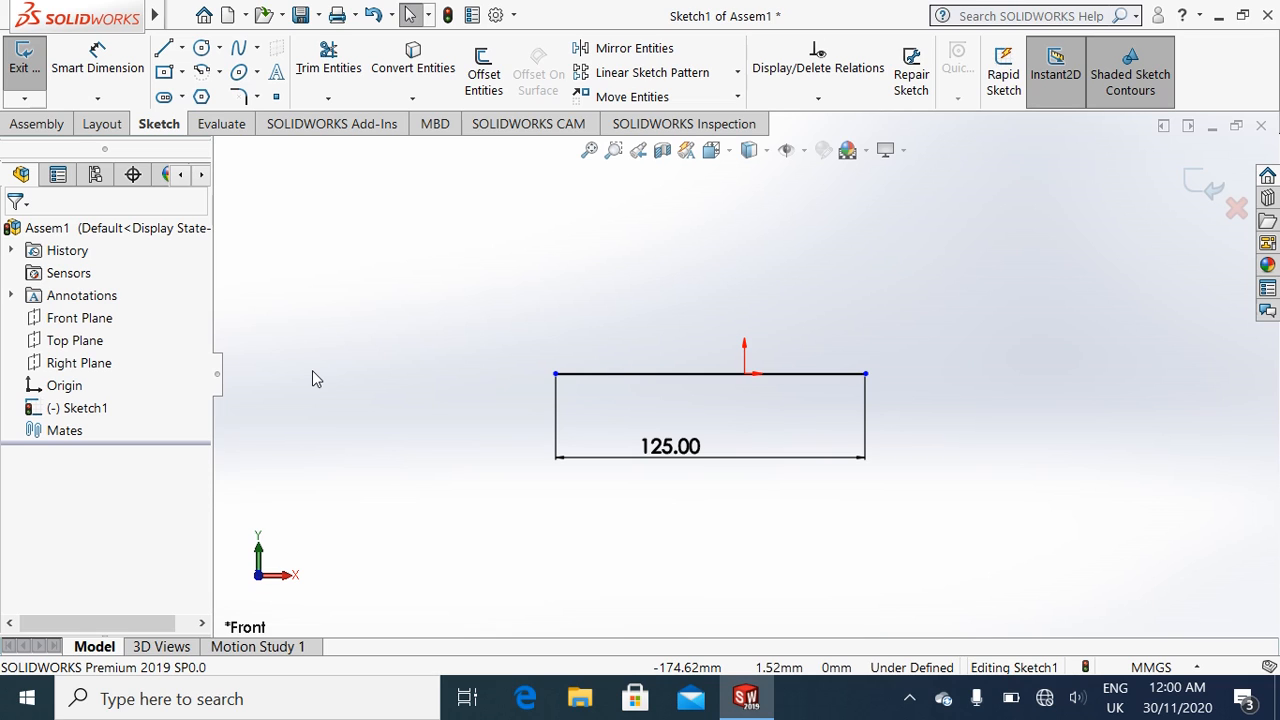
# Step: Add a Midpoint relation between the 125 mm line and the origin
pyautogui.click(685, 373)
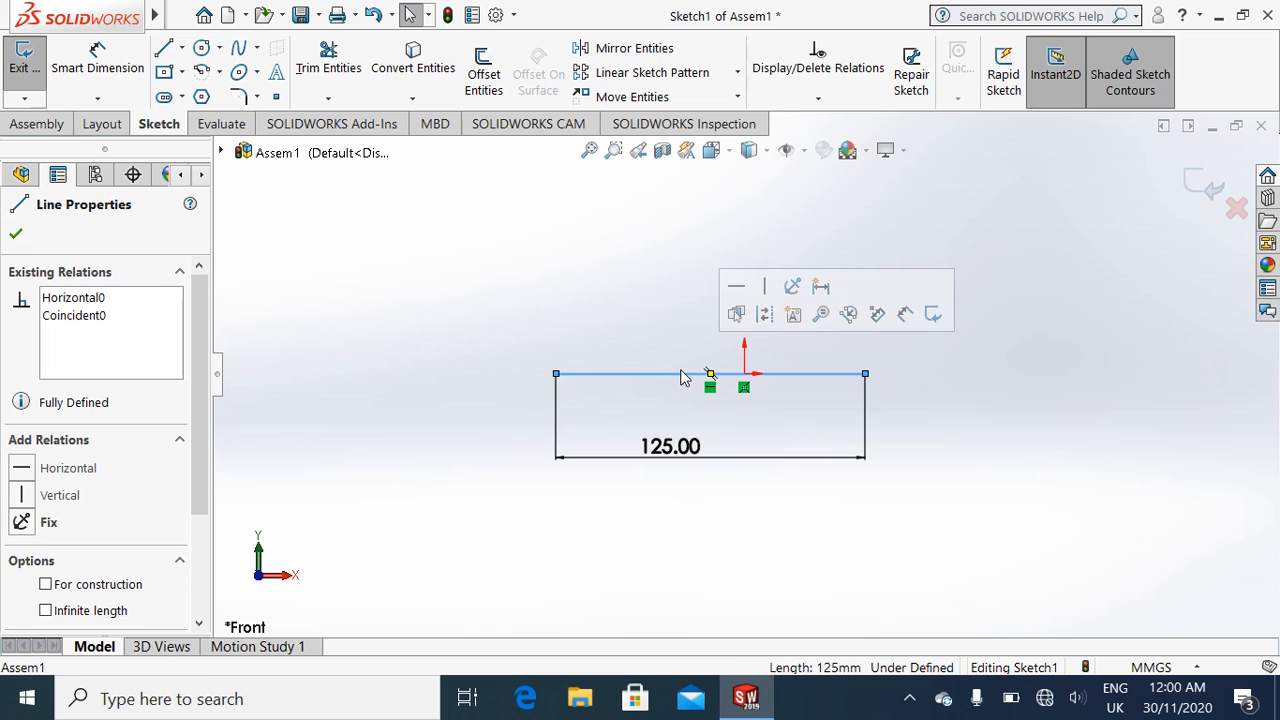
pyautogui.keyDown('ctrl'); pyautogui.click(744, 374); pyautogui.keyUp('ctrl')
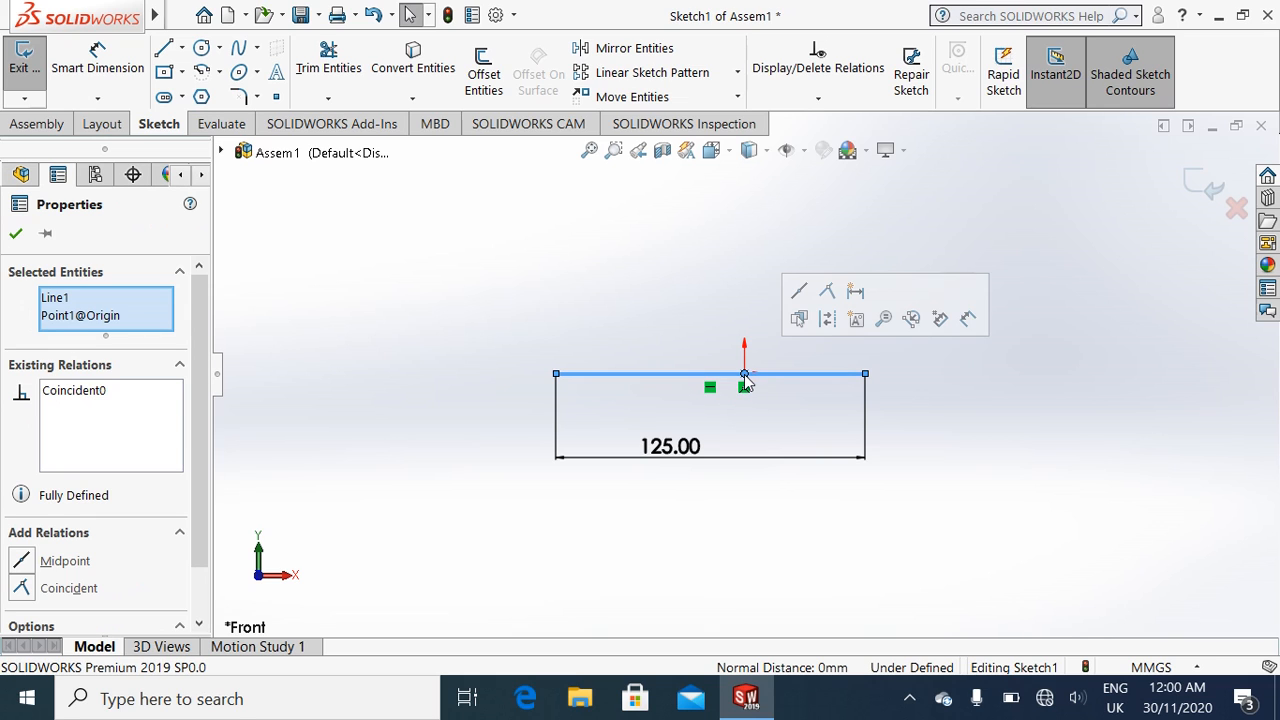
pyautogui.click(798, 292)
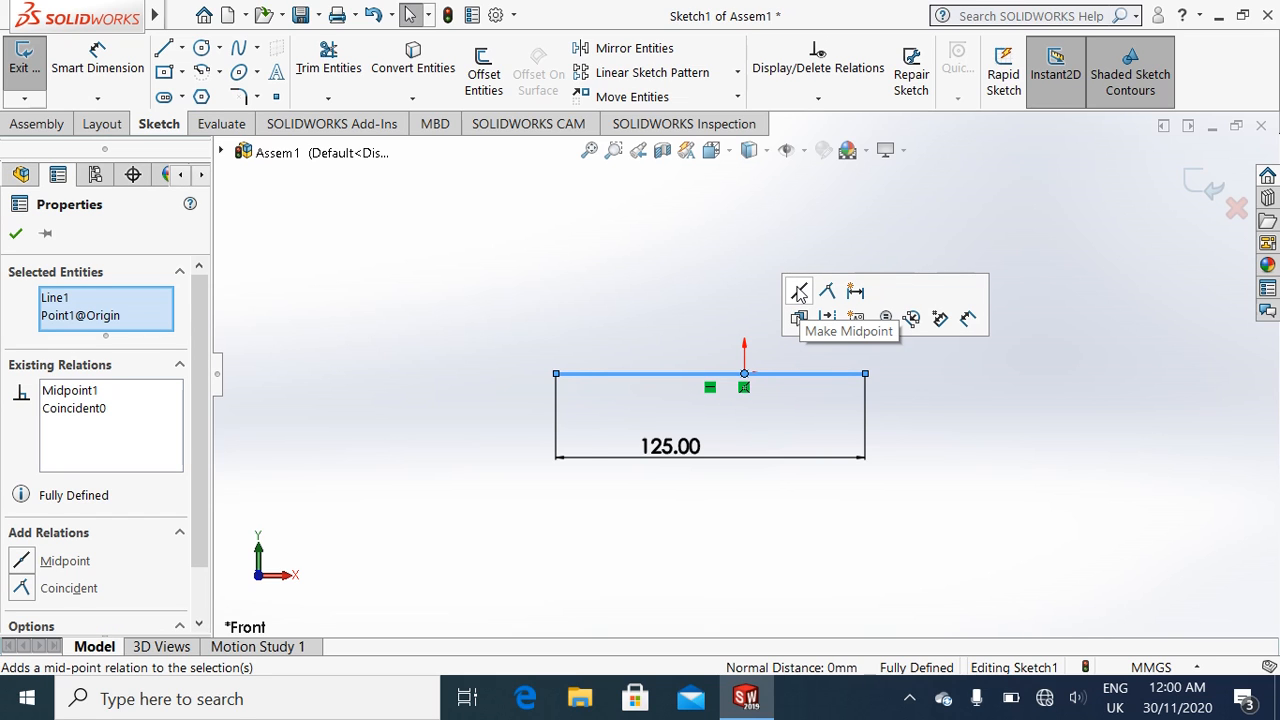
pyautogui.click(16, 235)
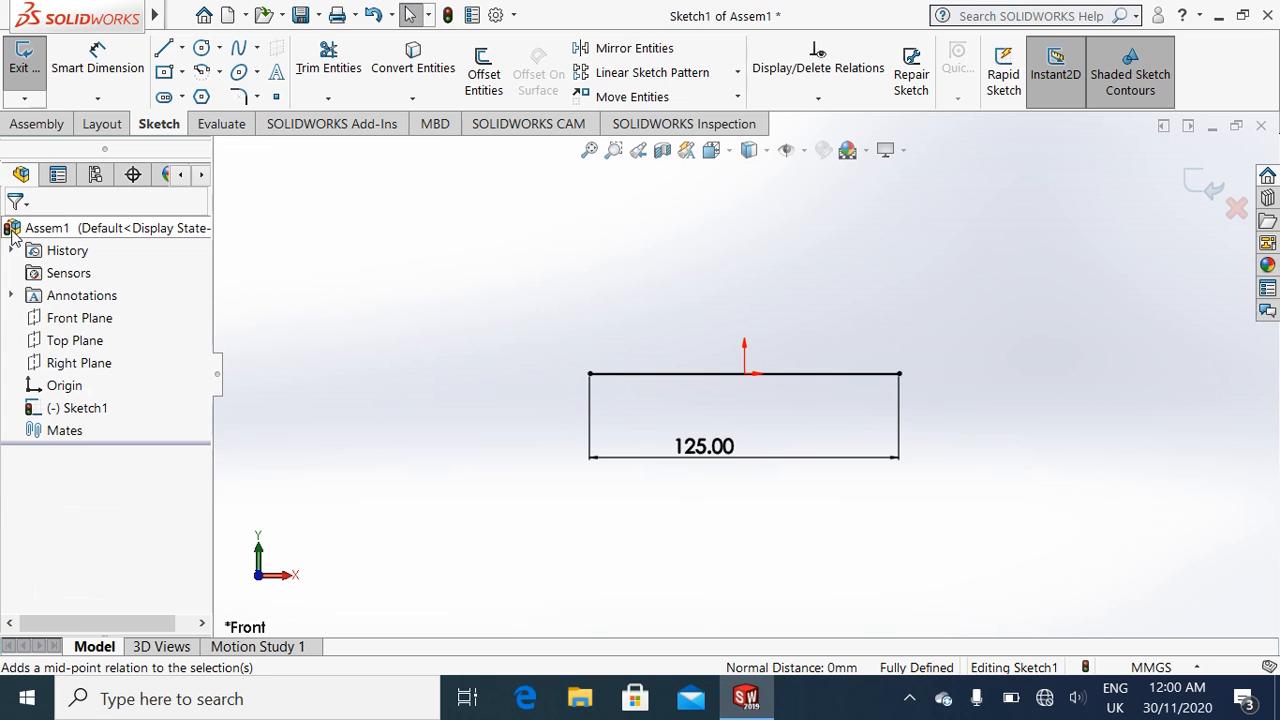
# Step: Sketch a circle of about 98.5 mm radius at the line's right end and a tangent circle of about 26.5 mm radius at its left end
pyautogui.click(201, 49)
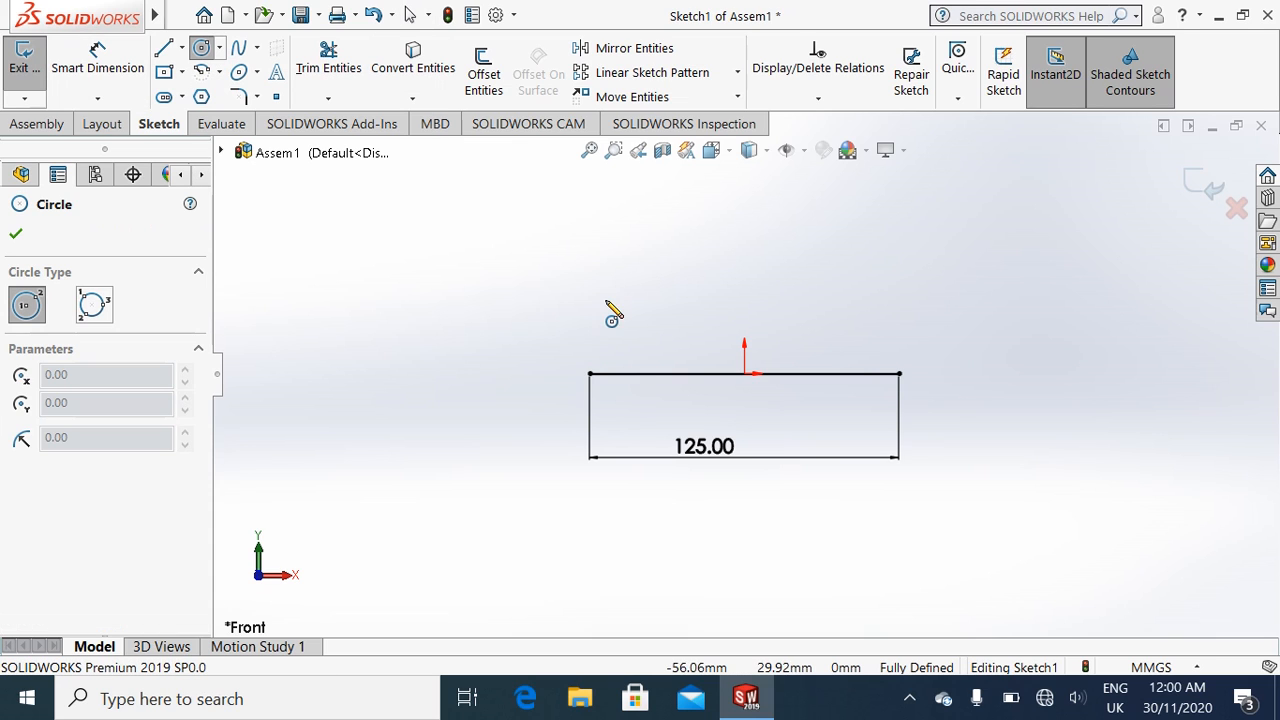
pyautogui.click(899, 374)
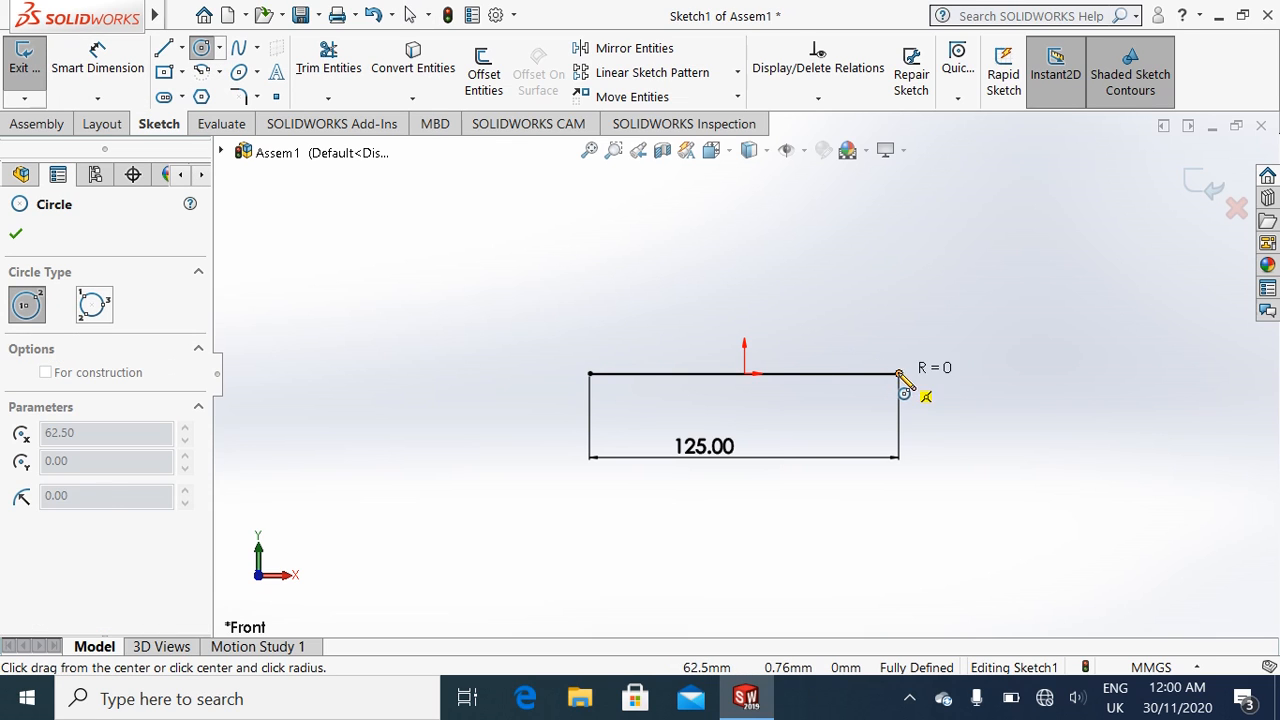
pyautogui.click(656, 375)
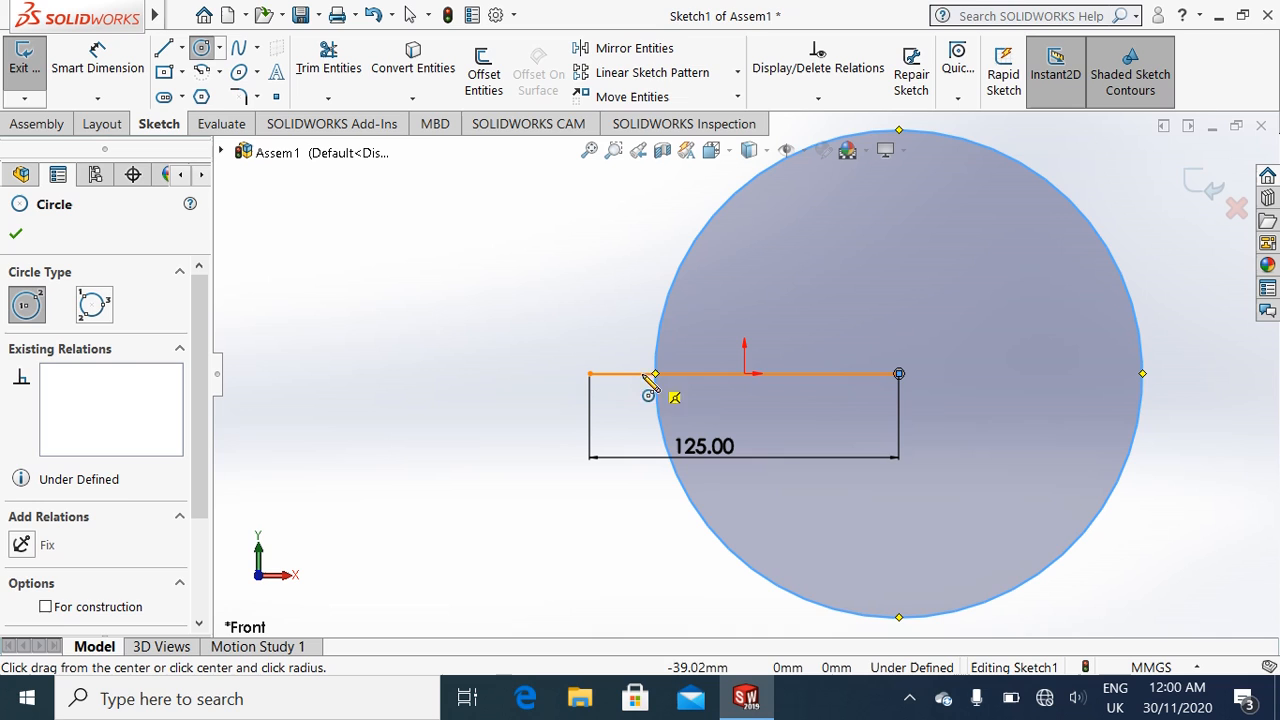
pyautogui.click(590, 375)
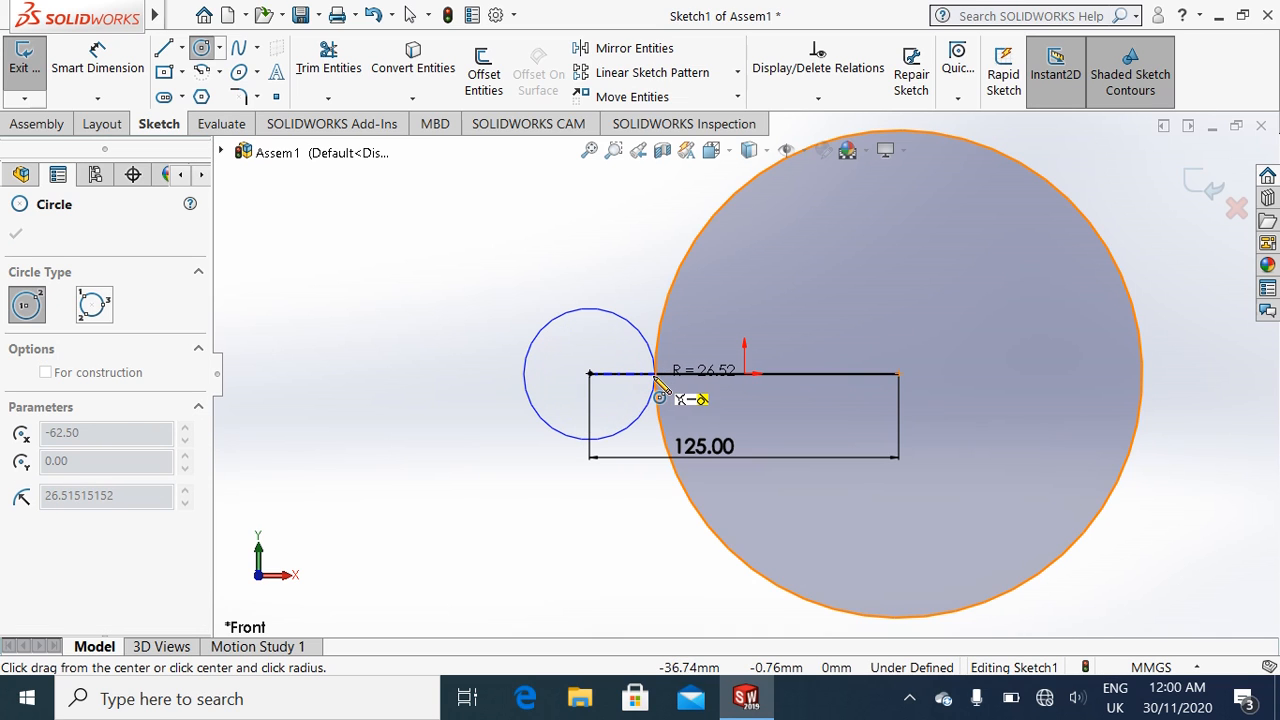
pyautogui.click(656, 379)
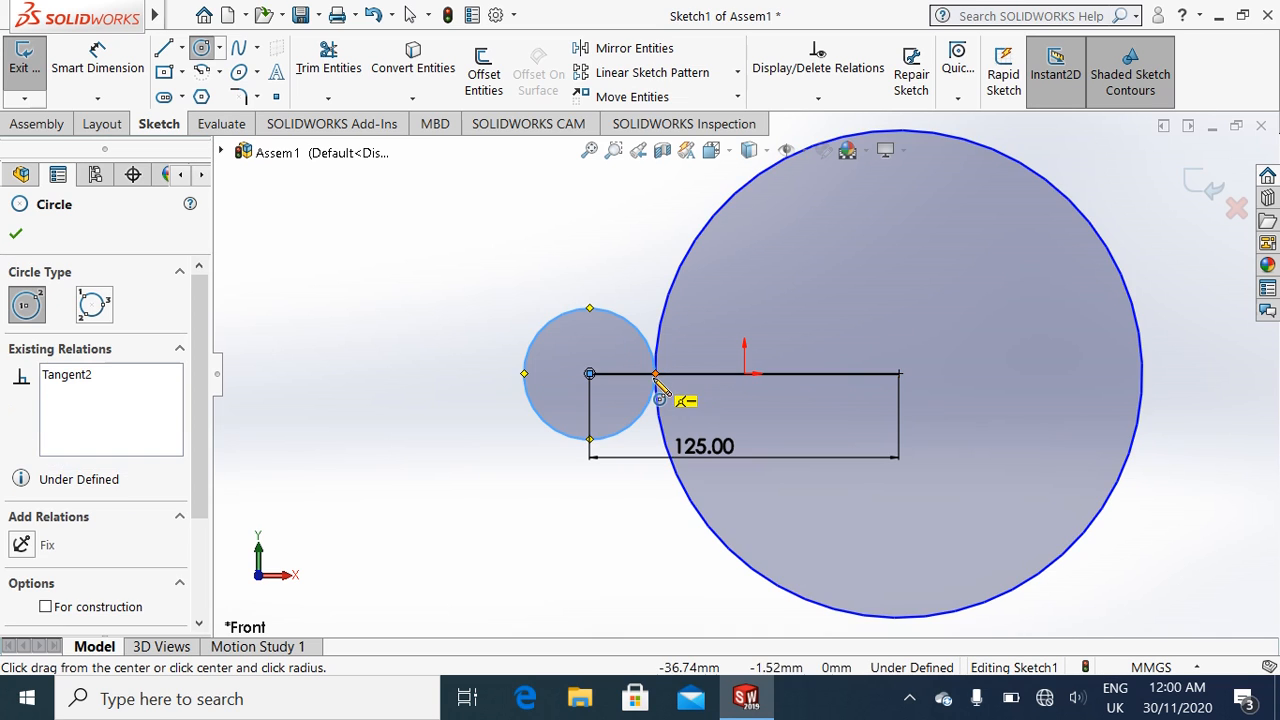
pyautogui.click(16, 232)
# Step: Dimension the large circle's diameter and set it to 200 mm
pyautogui.click(97, 78)
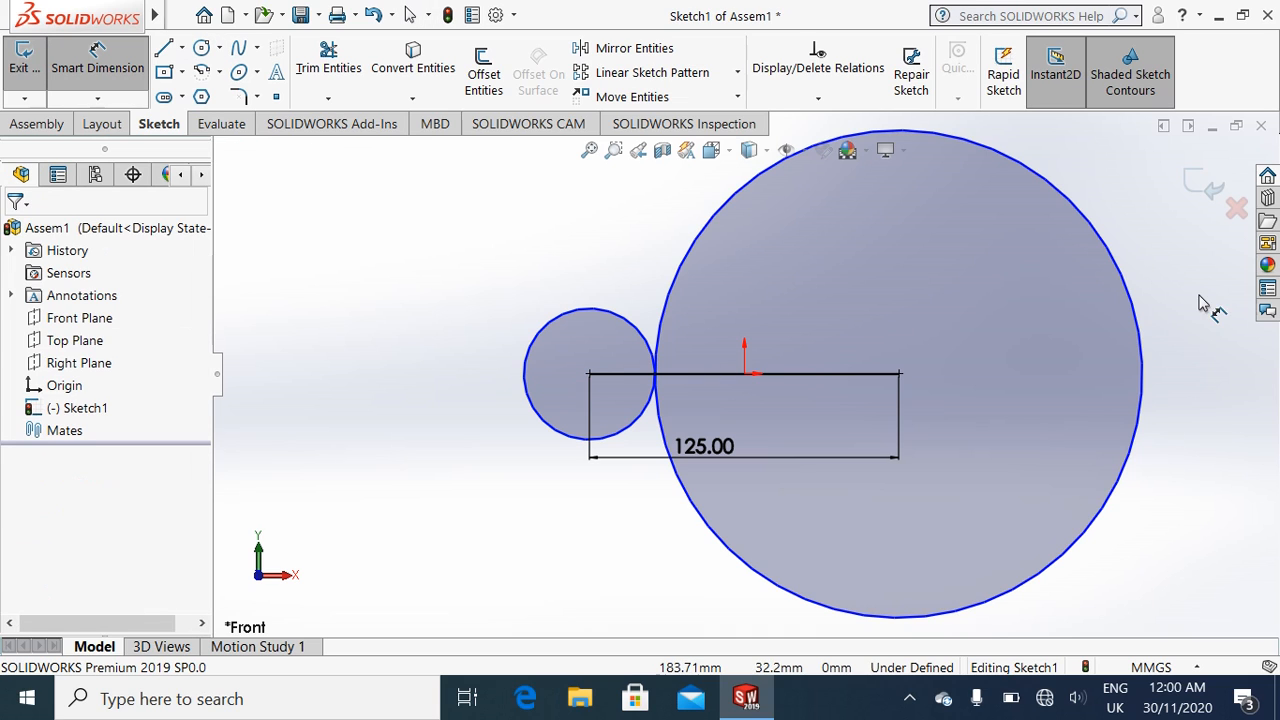
pyautogui.click(1164, 344)
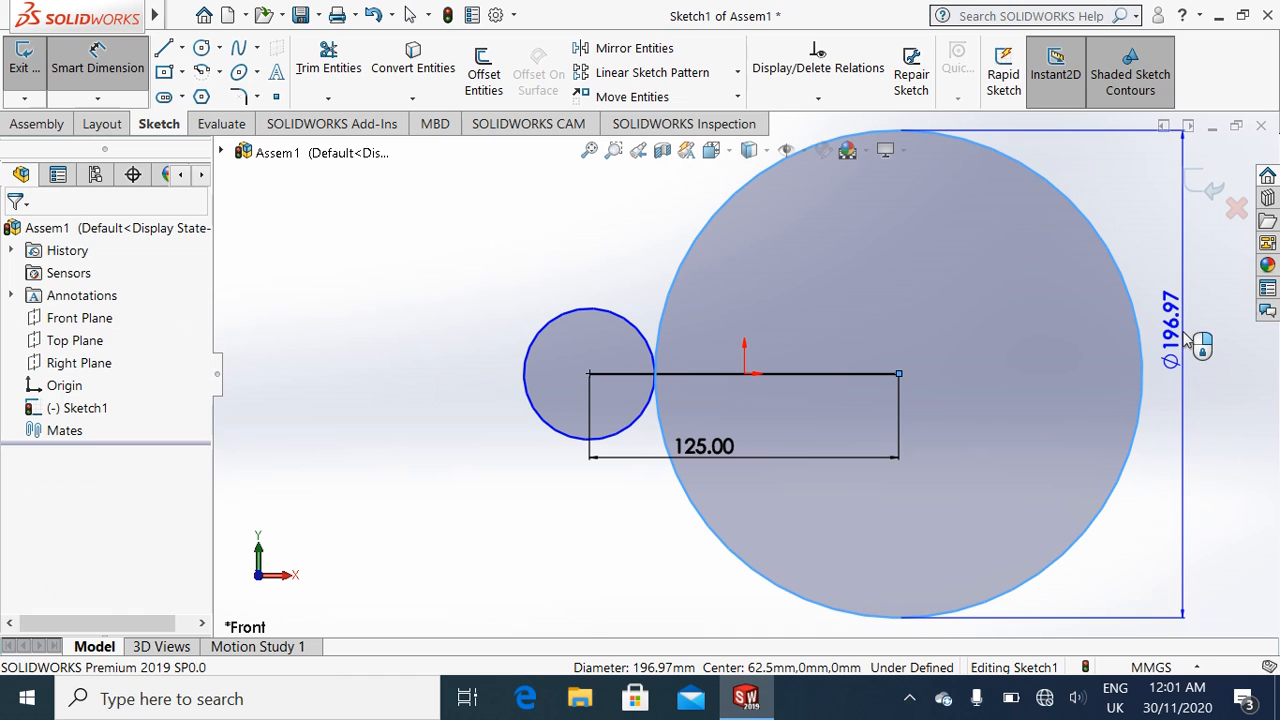
pyautogui.click(1187, 340)
pyautogui.write('2')
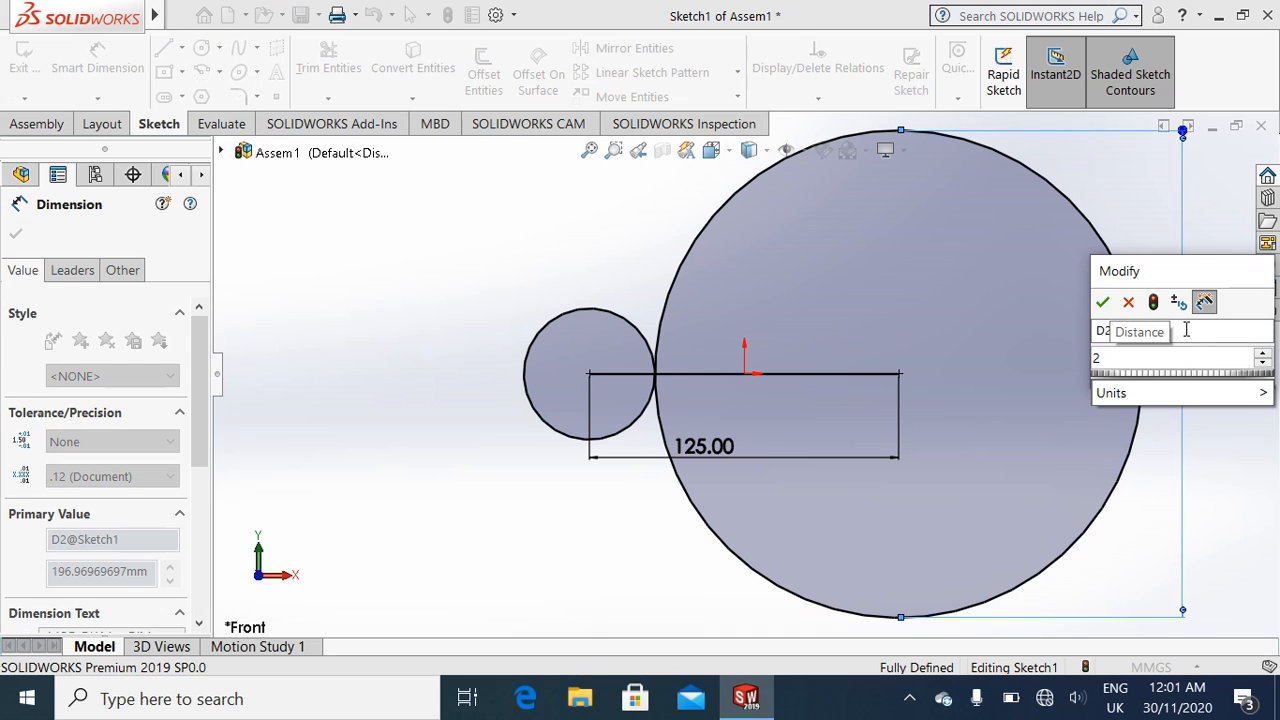
pyautogui.write('00')
pyautogui.click(1103, 302)
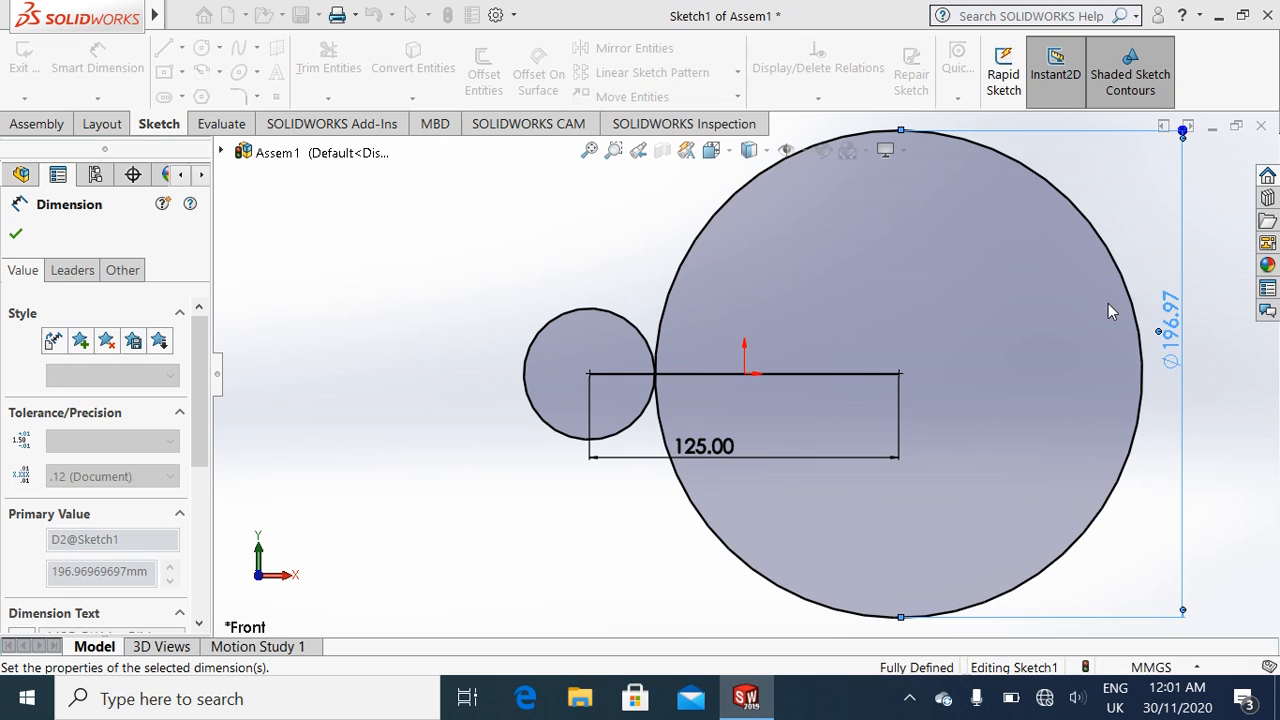
# Step: Try to add a driving diameter dimension to the small circle, and undo the latest dimension changes
pyautogui.click(605, 322)
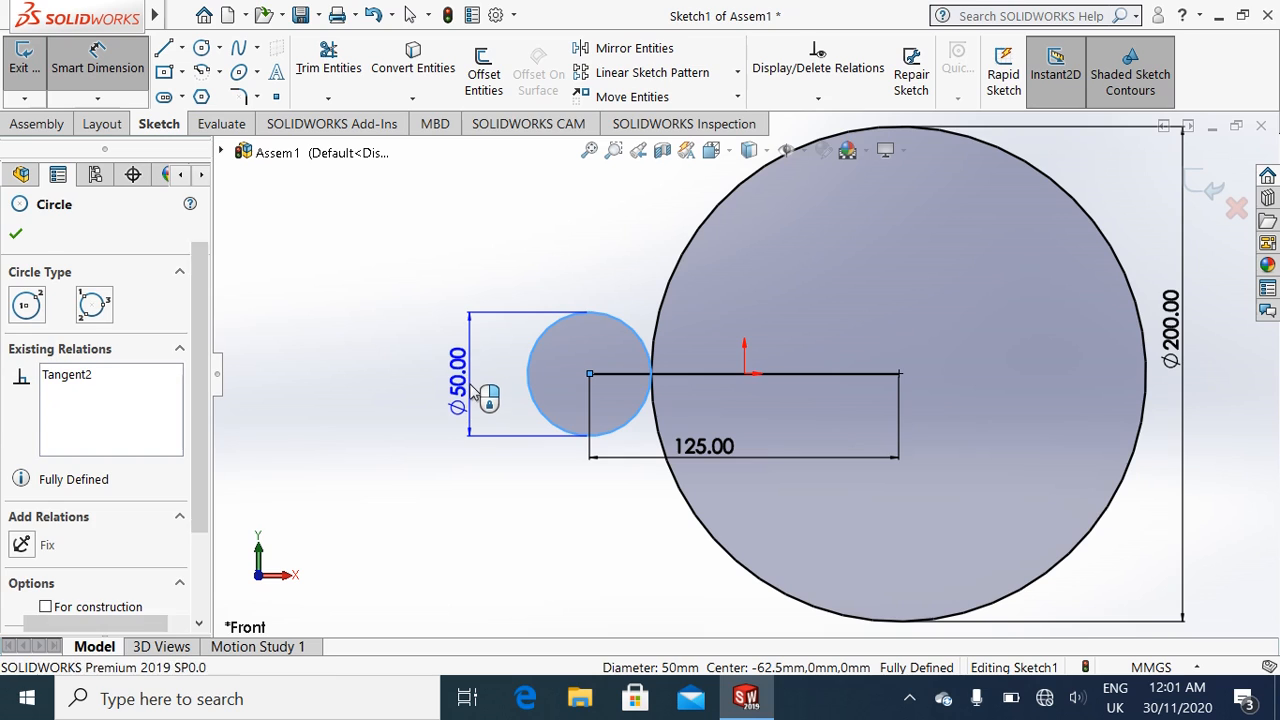
pyautogui.click(476, 391)
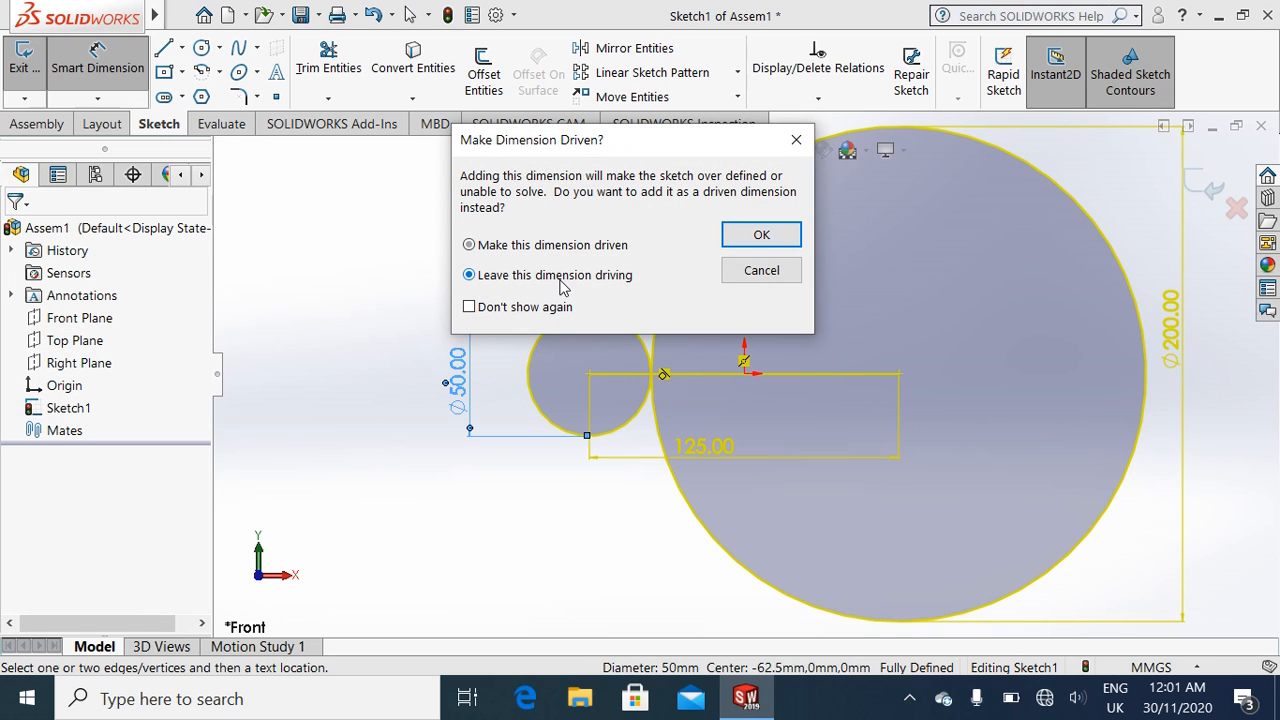
pyautogui.click(757, 234)
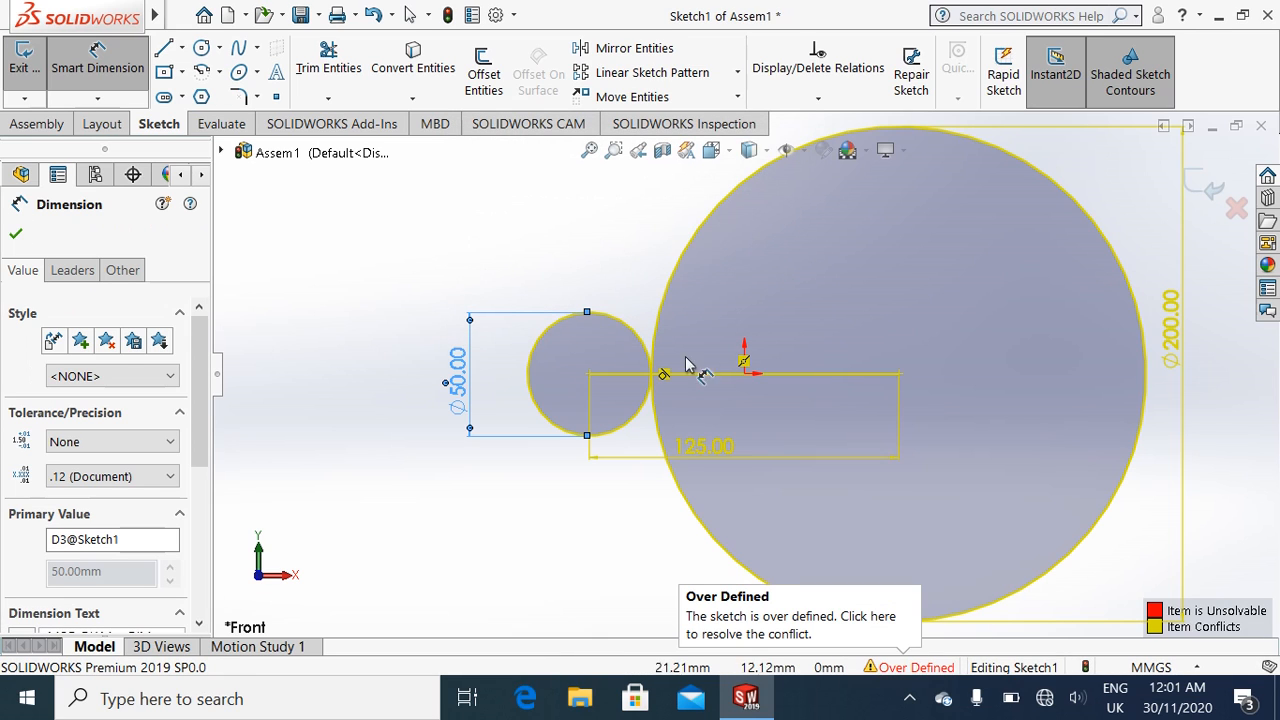
pyautogui.click(15, 233)
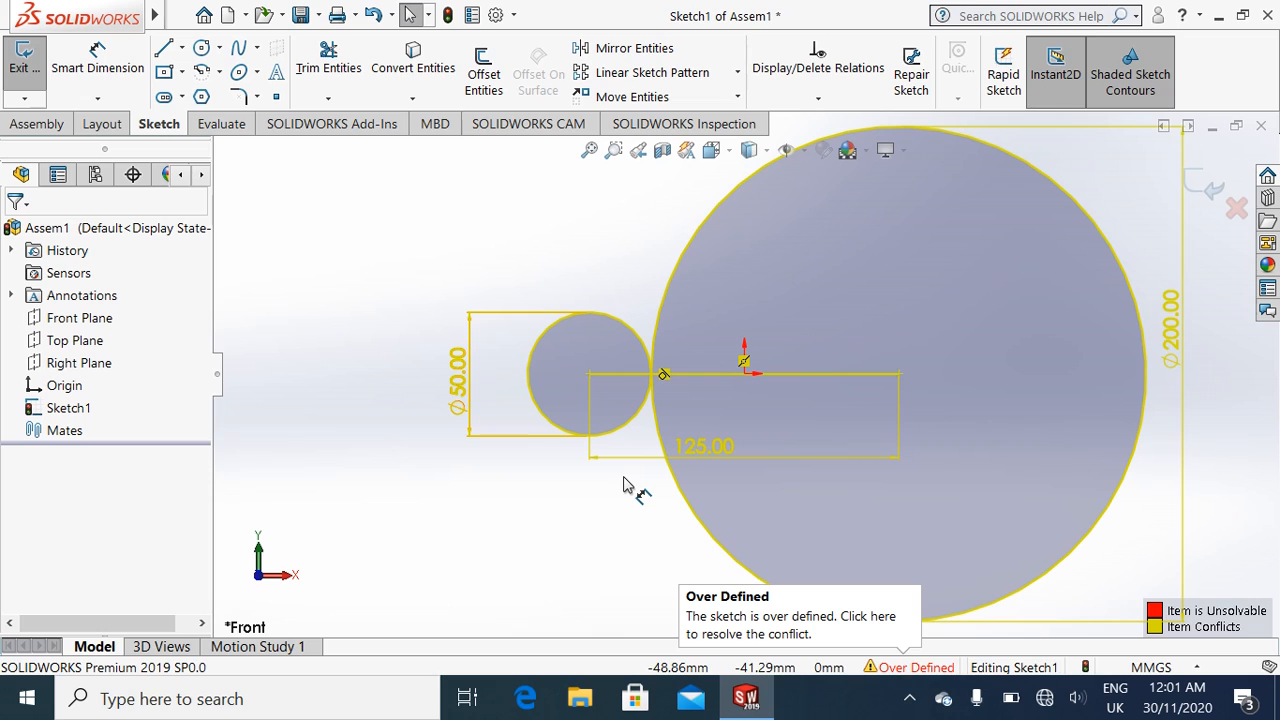
pyautogui.hotkey('ctrl', 'z')
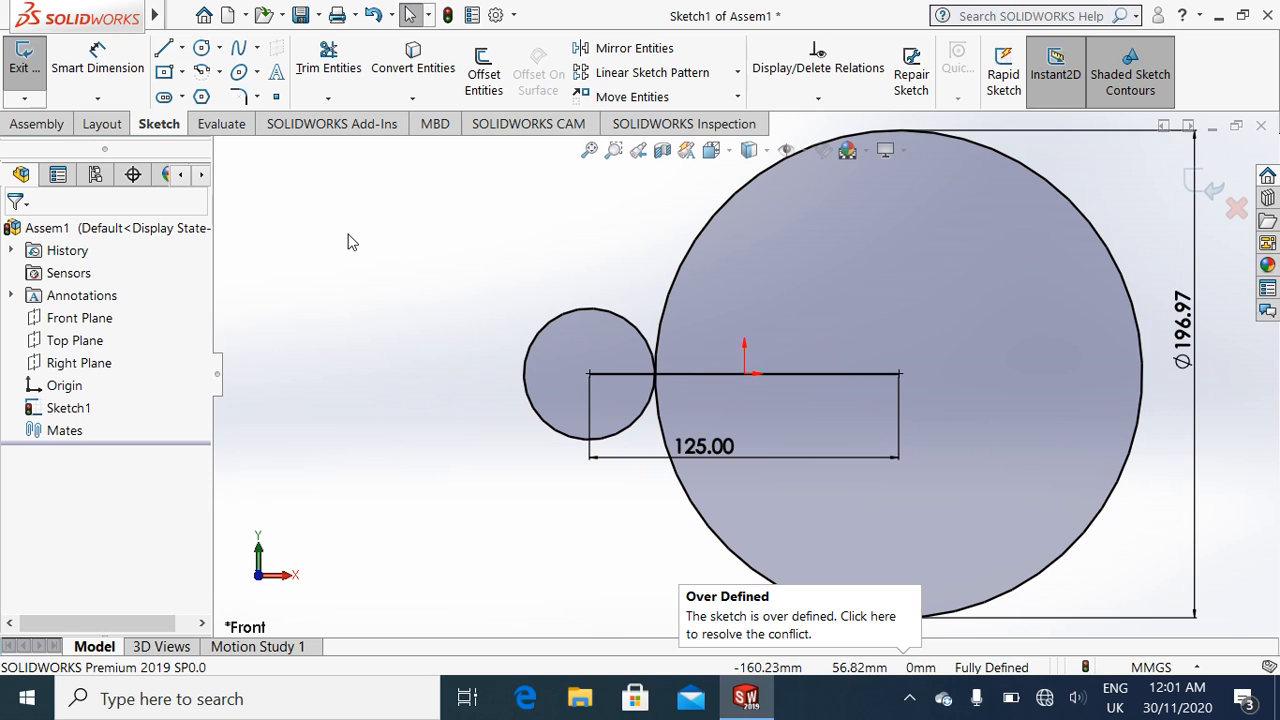
# Step: Set the large circle's diameter dimension to 200 mm
pyautogui.doubleClick(1182, 326)
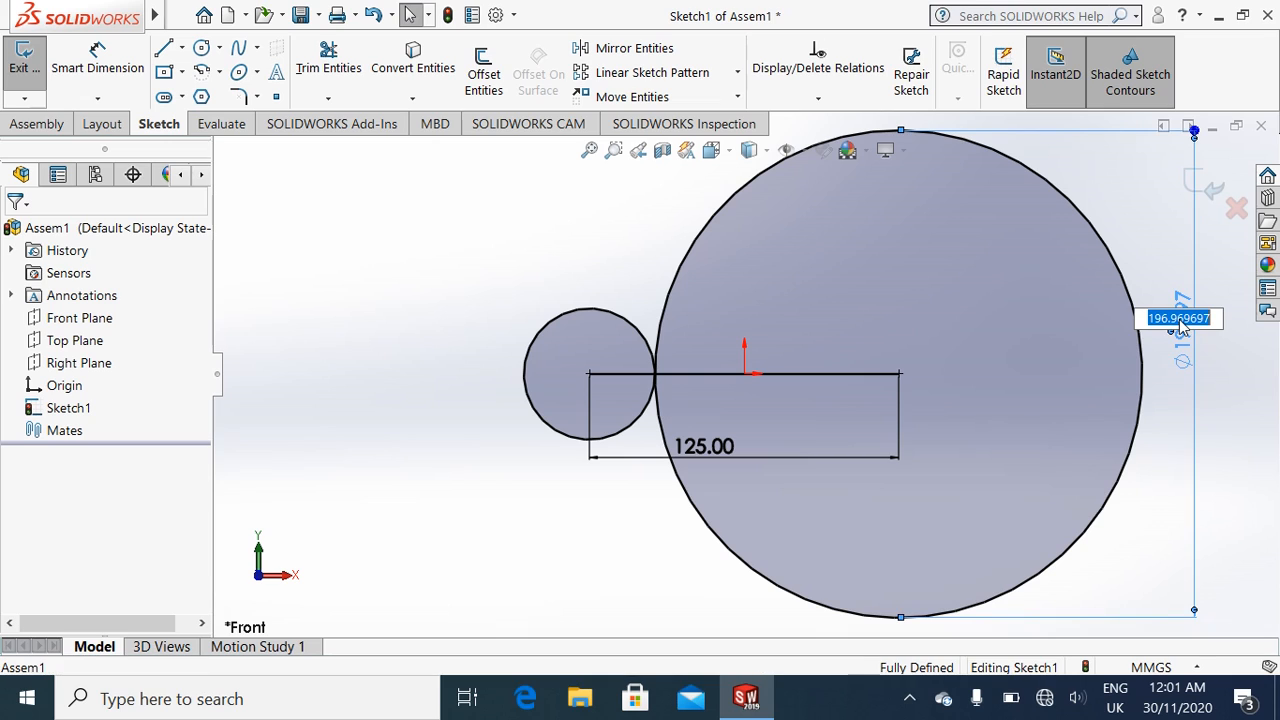
pyautogui.write('200')
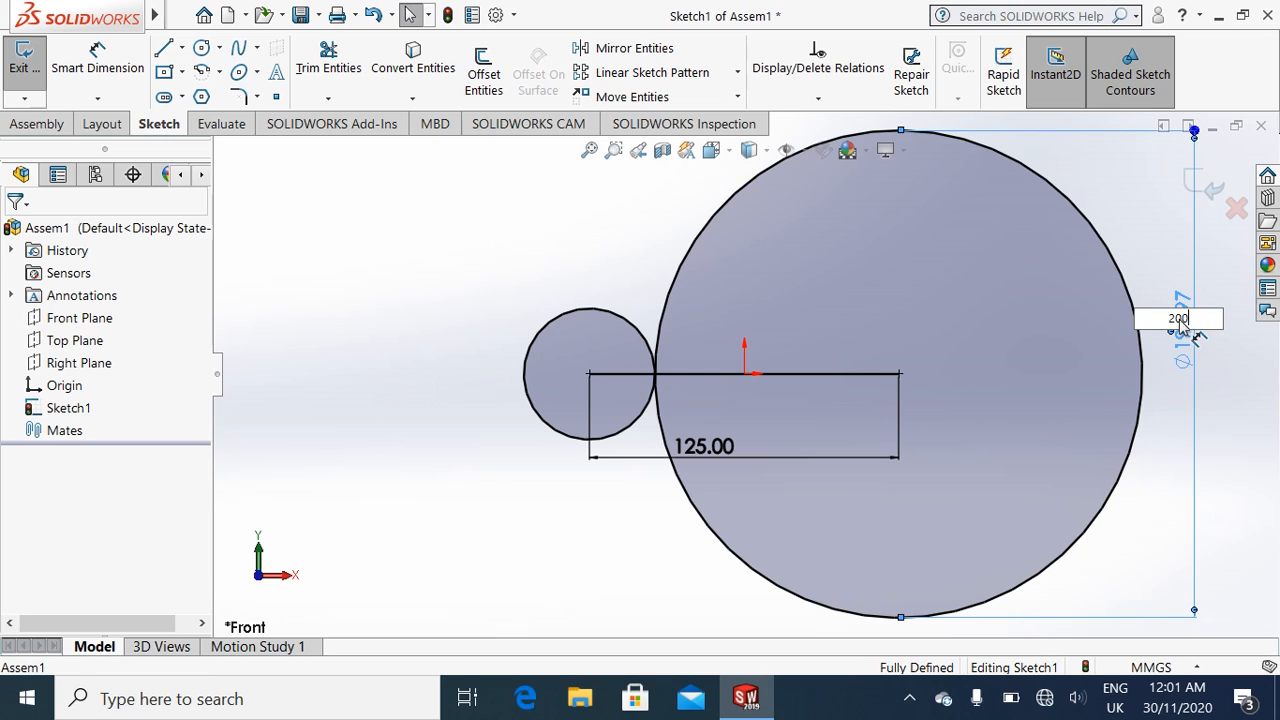
pyautogui.press('Return')
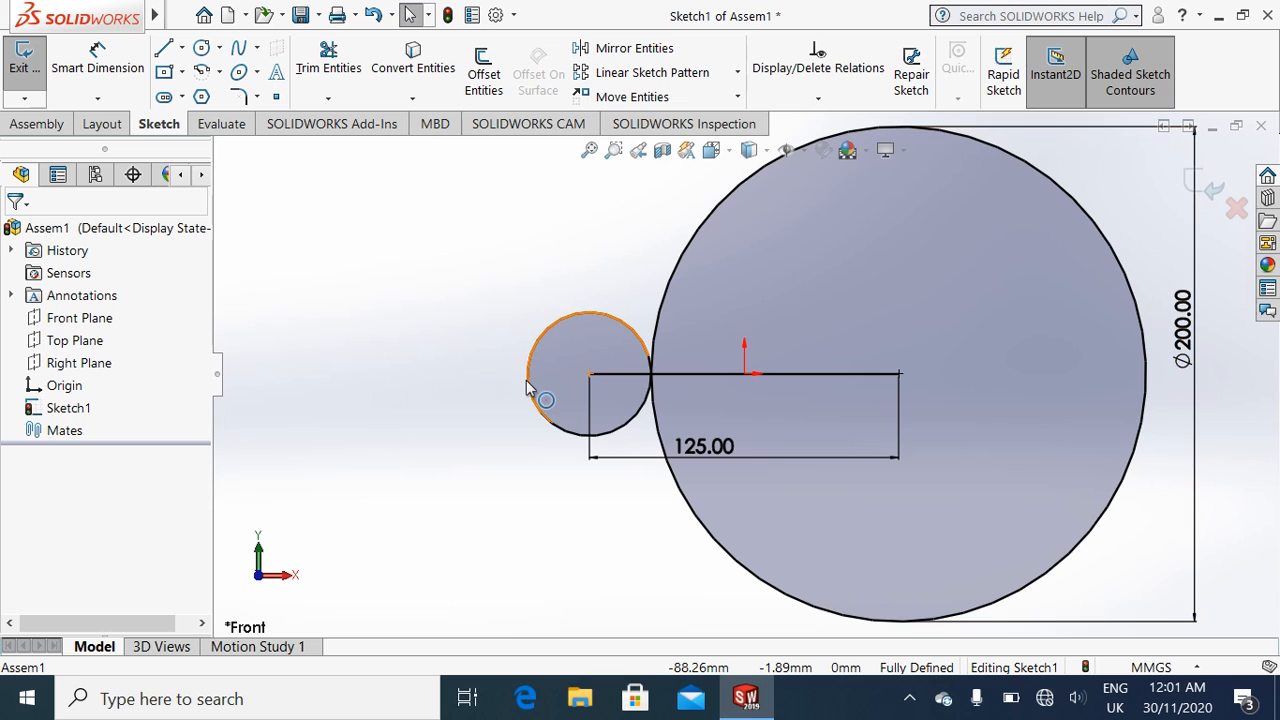
# Step: Add a driven diameter dimension to the small circle and exit the layout sketch
pyautogui.click(97, 60)
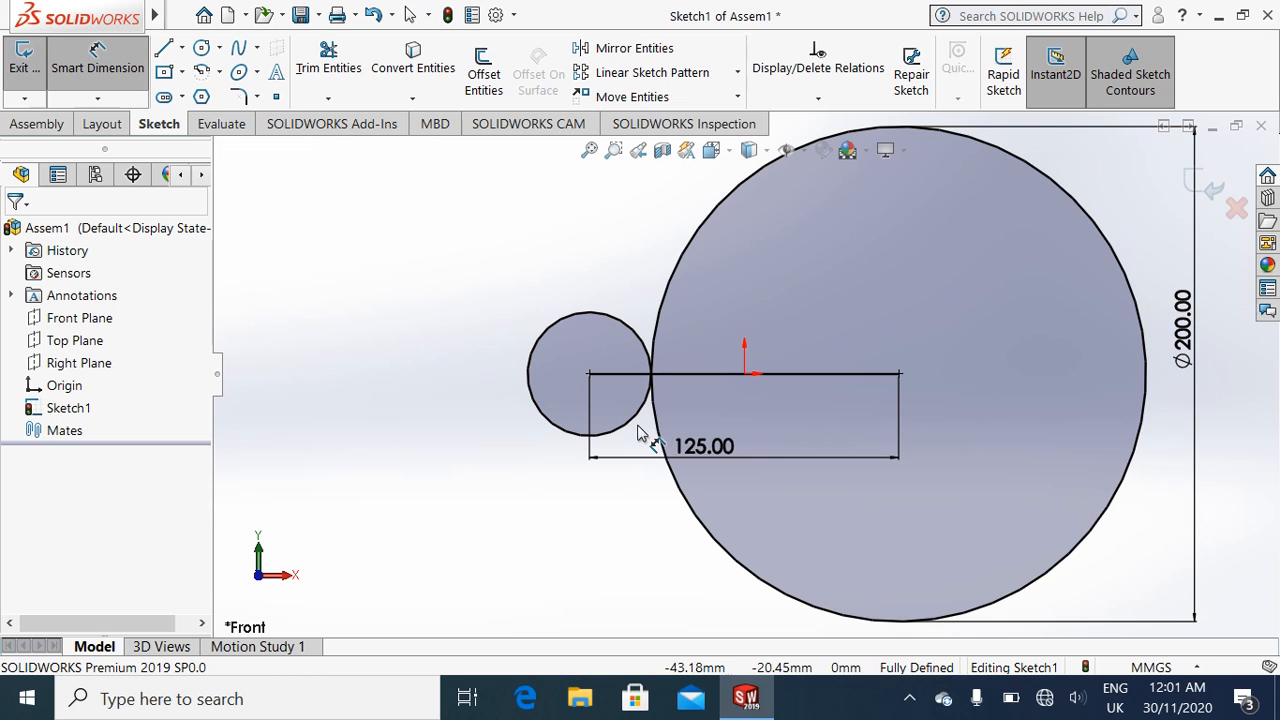
pyautogui.click(514, 417)
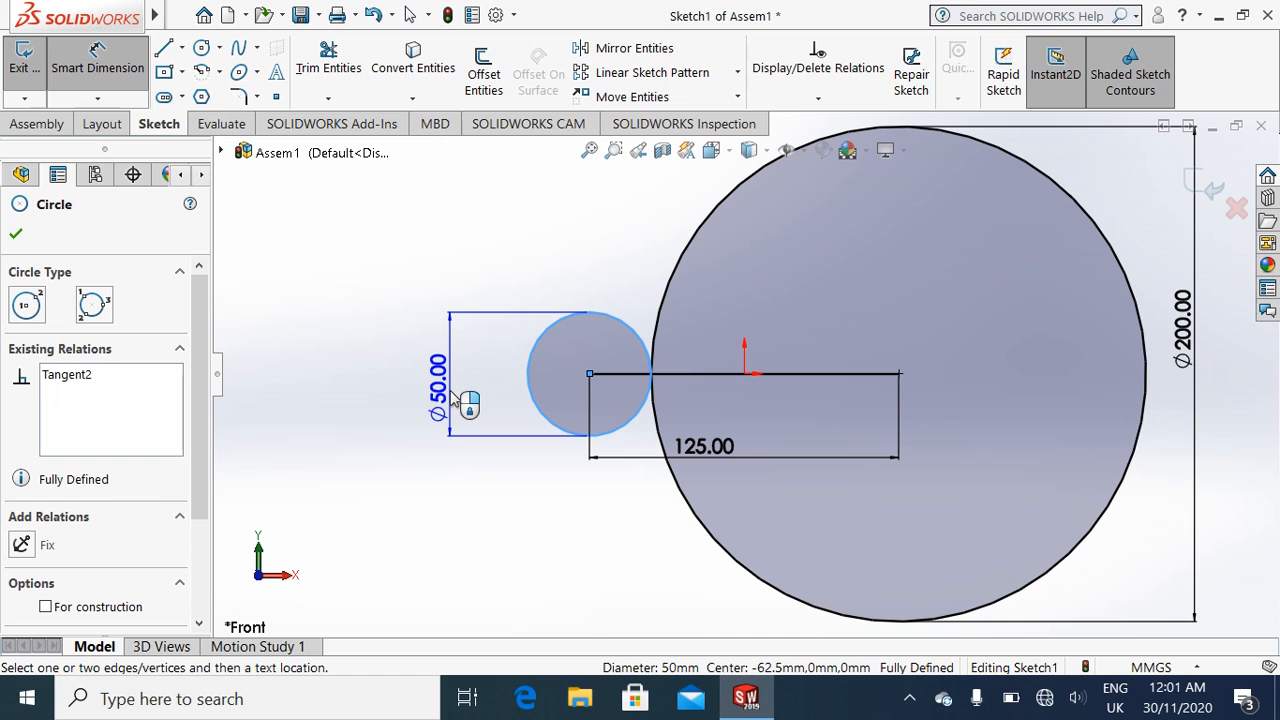
pyautogui.click(452, 398)
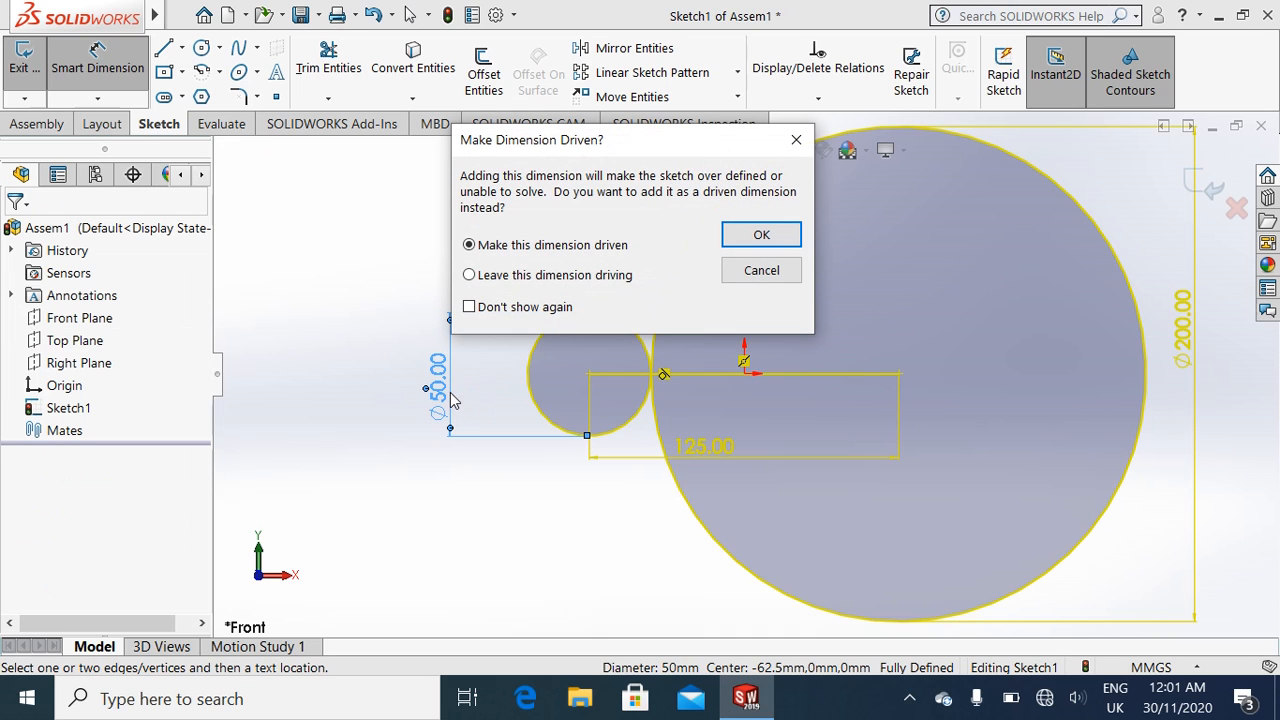
pyautogui.click(745, 234)
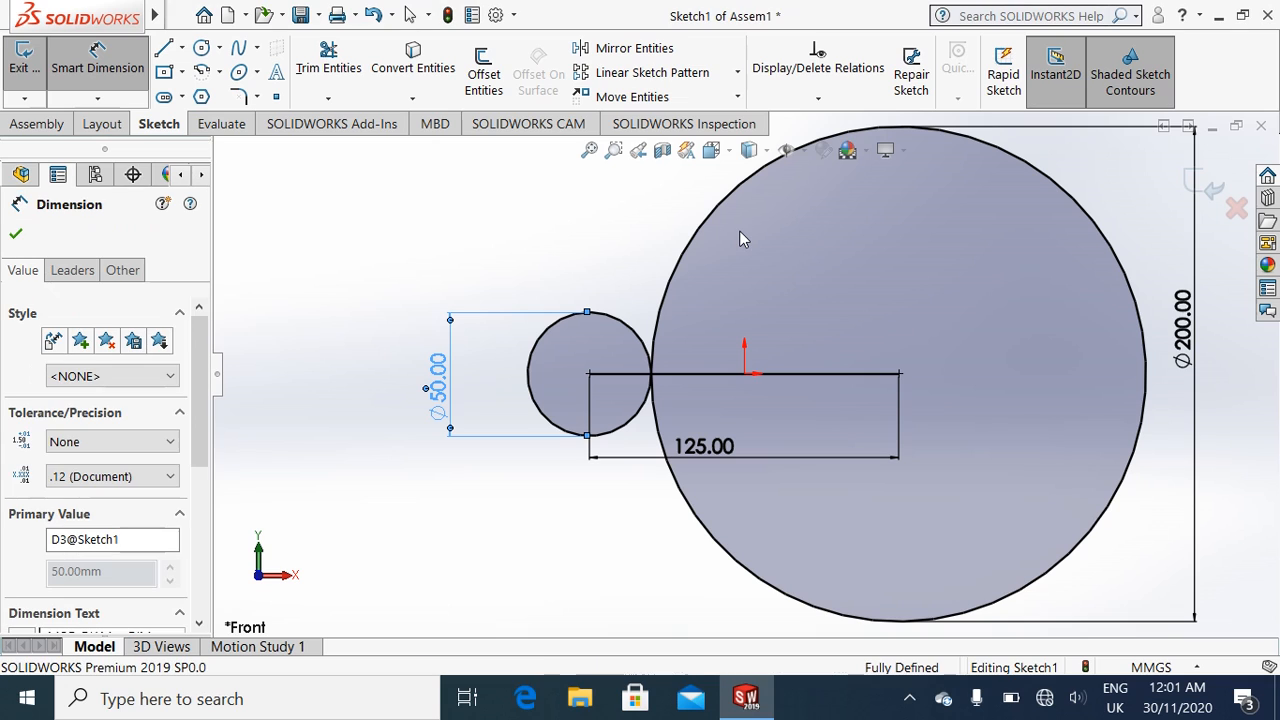
pyautogui.click(16, 233)
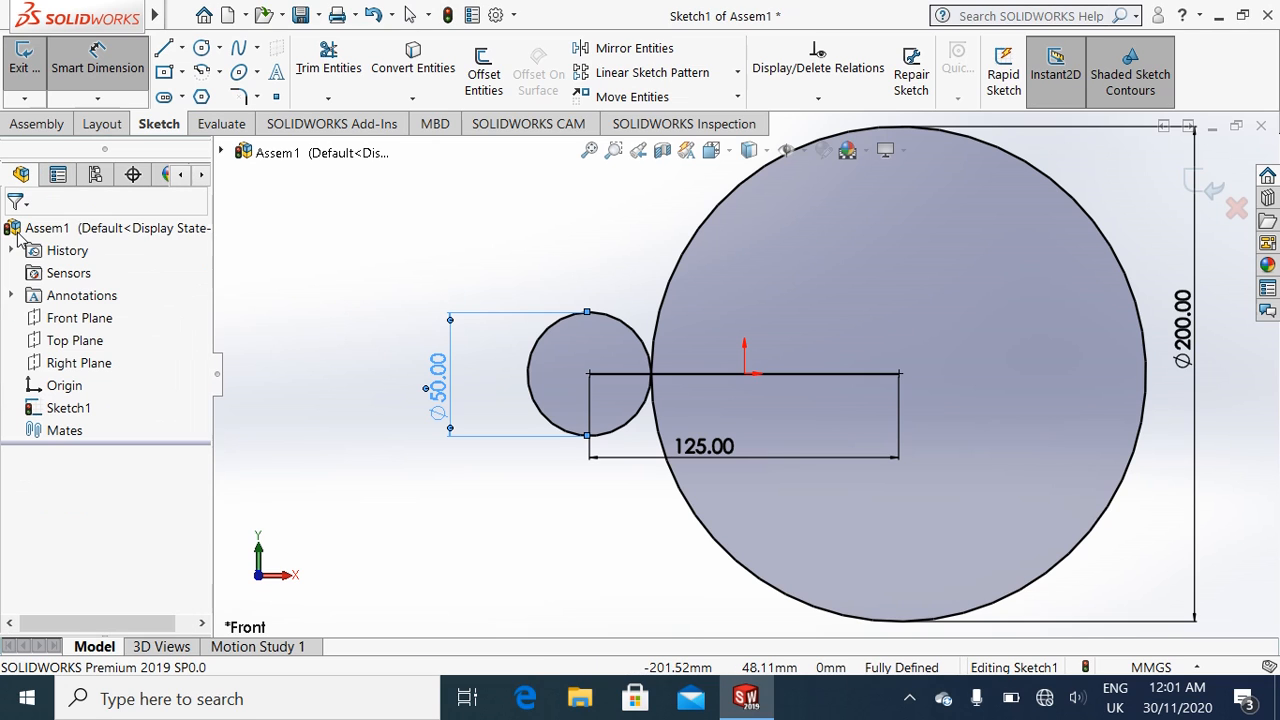
pyautogui.click(1200, 182)
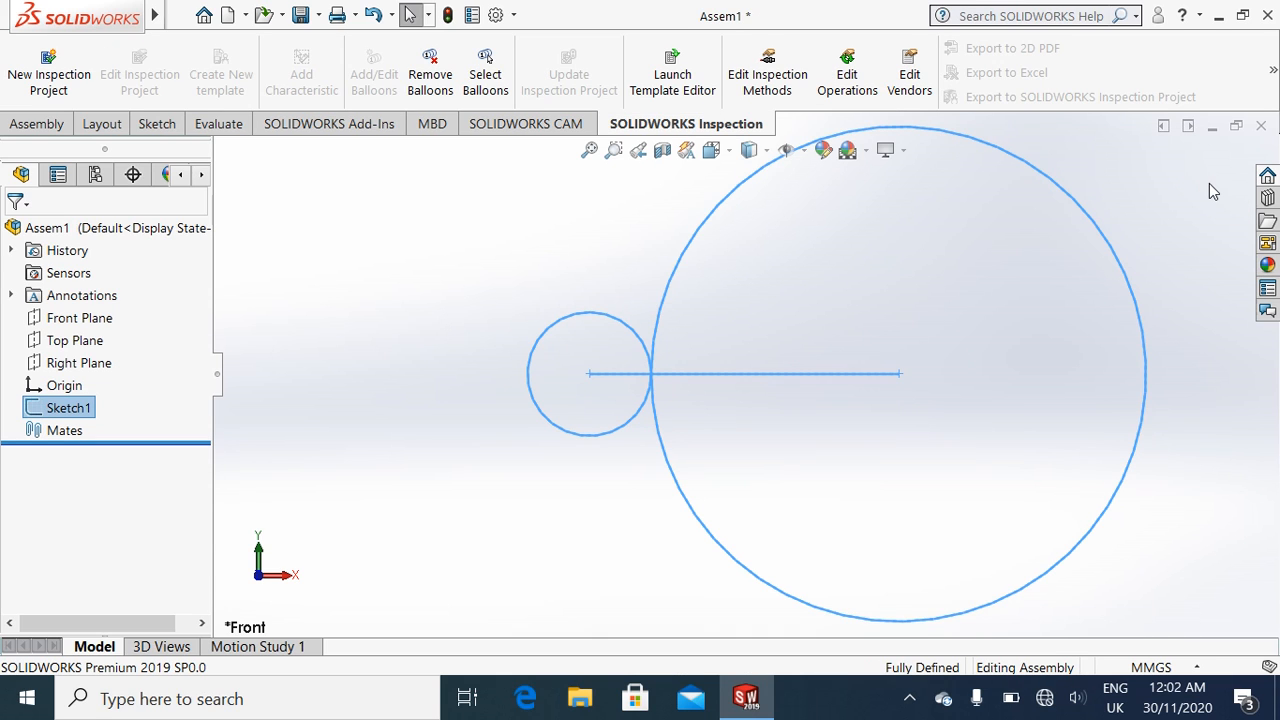
# Step: Open the Design Library's Toolbox and add in the Toolbox
pyautogui.hotkey('ctrl', '7')
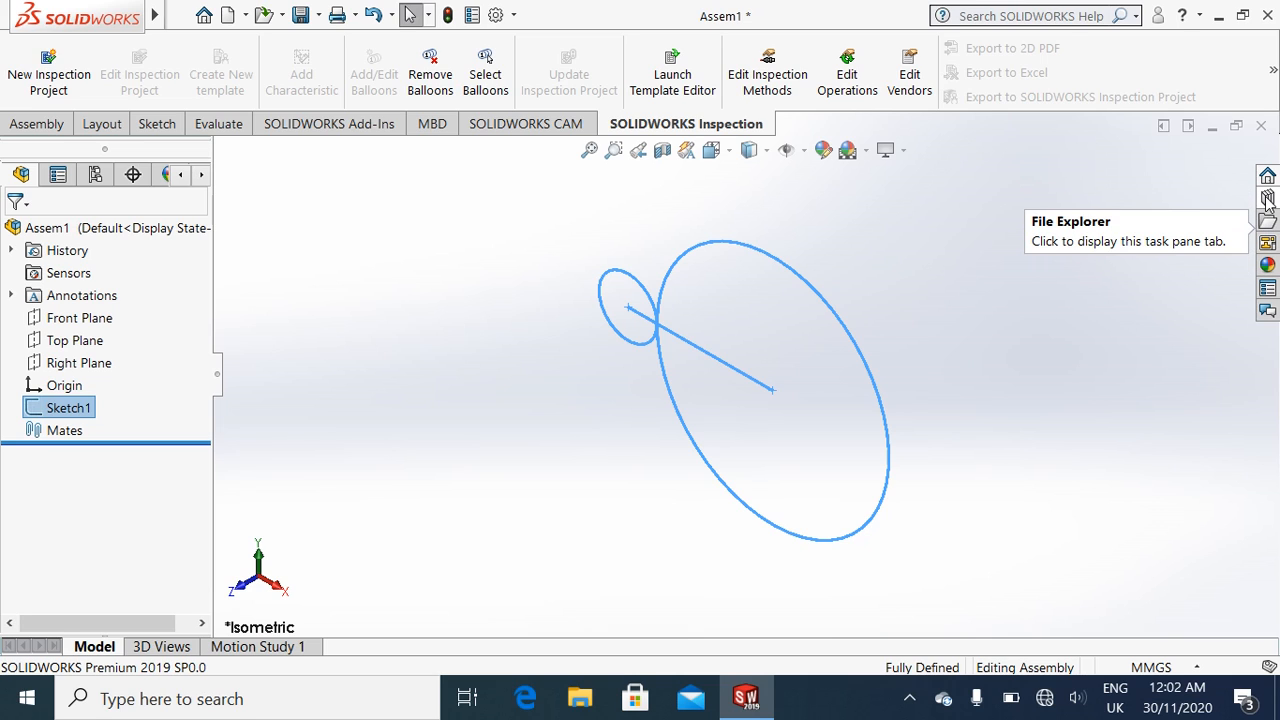
pyautogui.click(1267, 198)
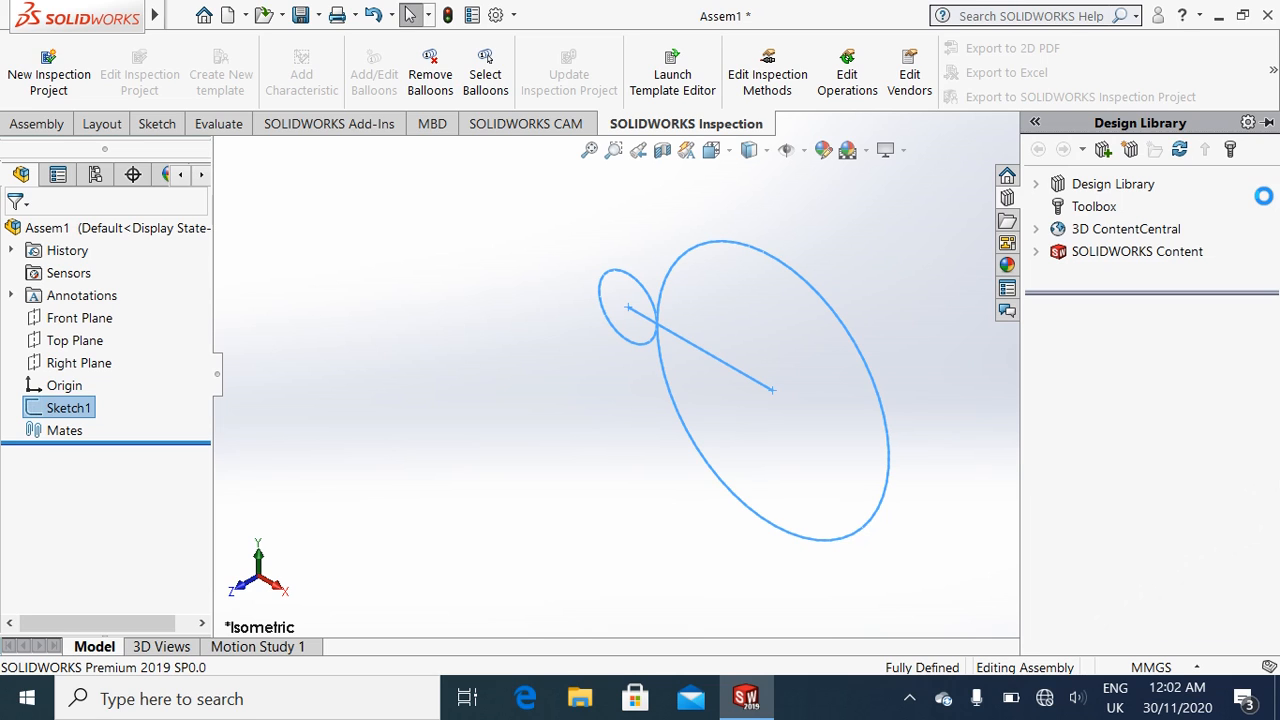
pyautogui.click(1095, 207)
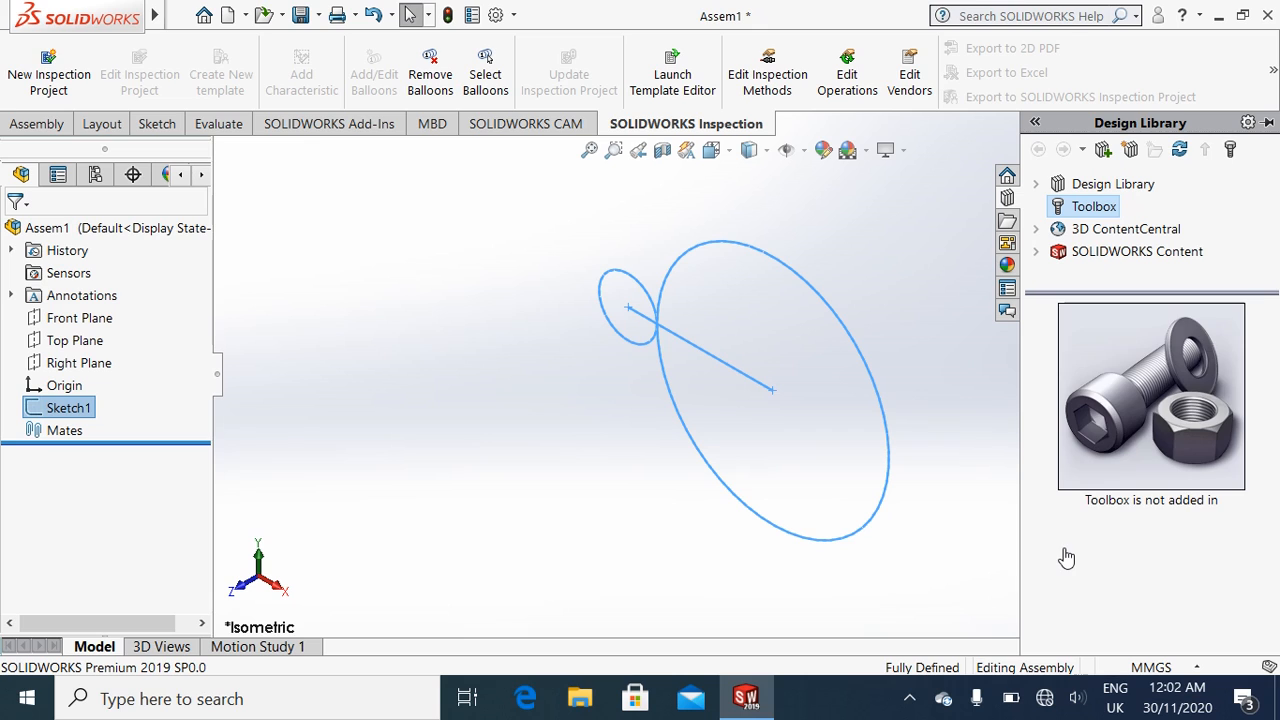
pyautogui.click(1143, 521)
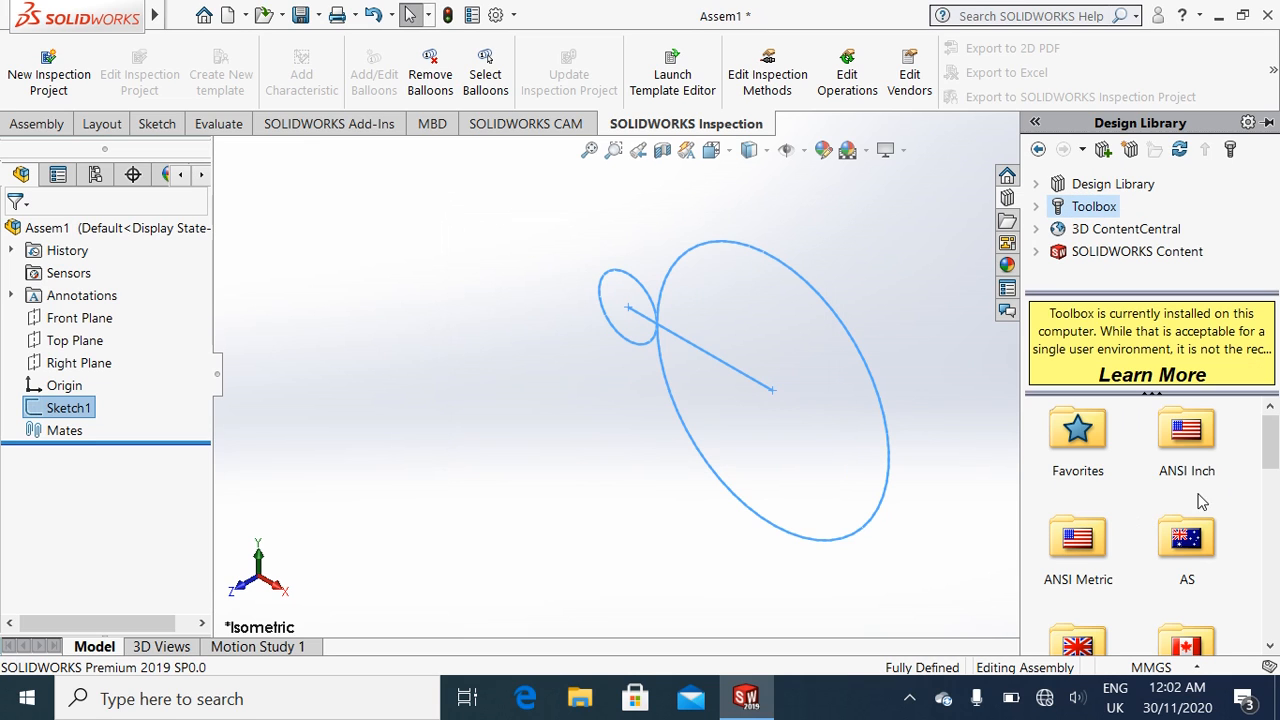
# Step: Insert a Spur Gear from the ANSI Metric Power Transmission gears onto the large sketch circle
pyautogui.scroll(-2, 1130, 485)
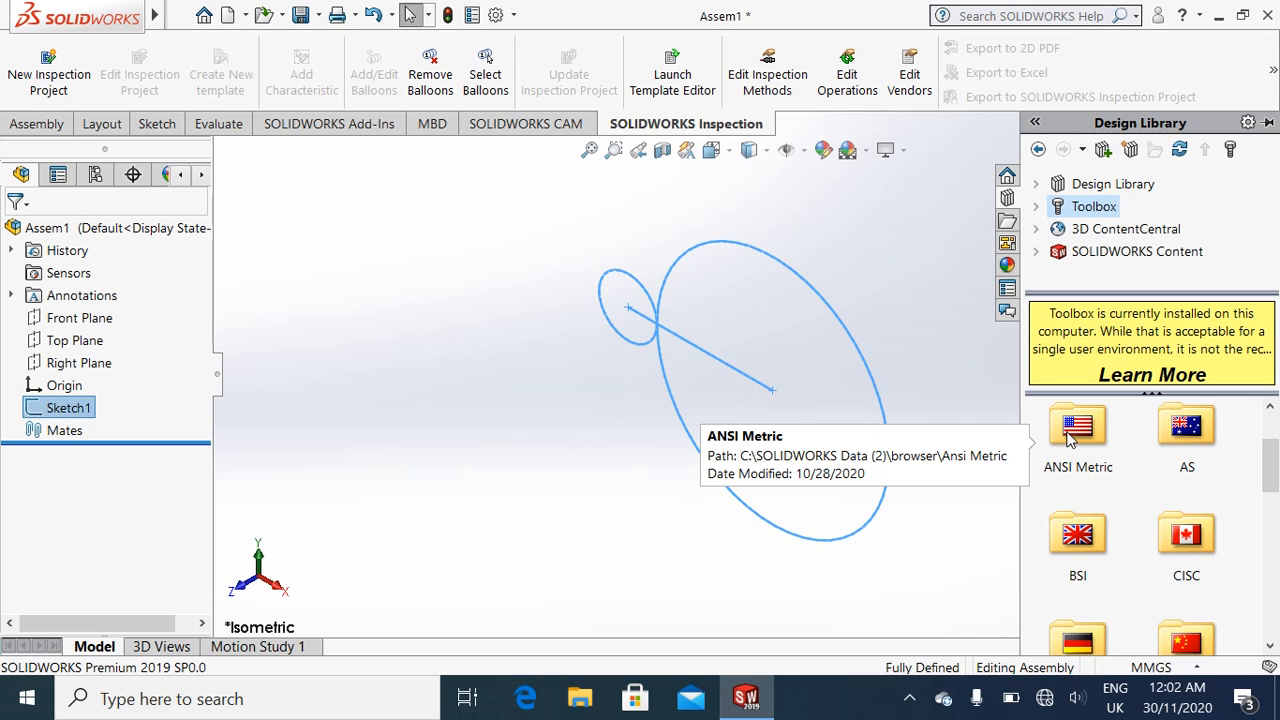
pyautogui.doubleClick(1072, 432)
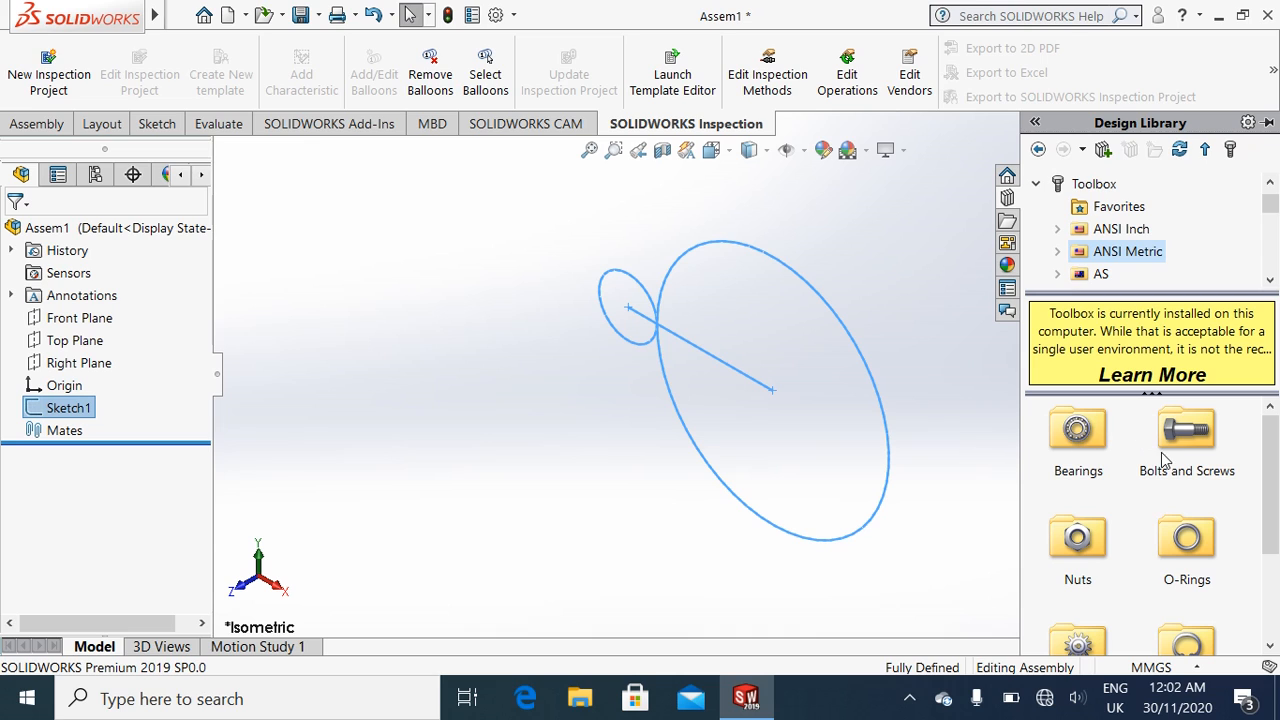
pyautogui.scroll(-3, 1270, 501)
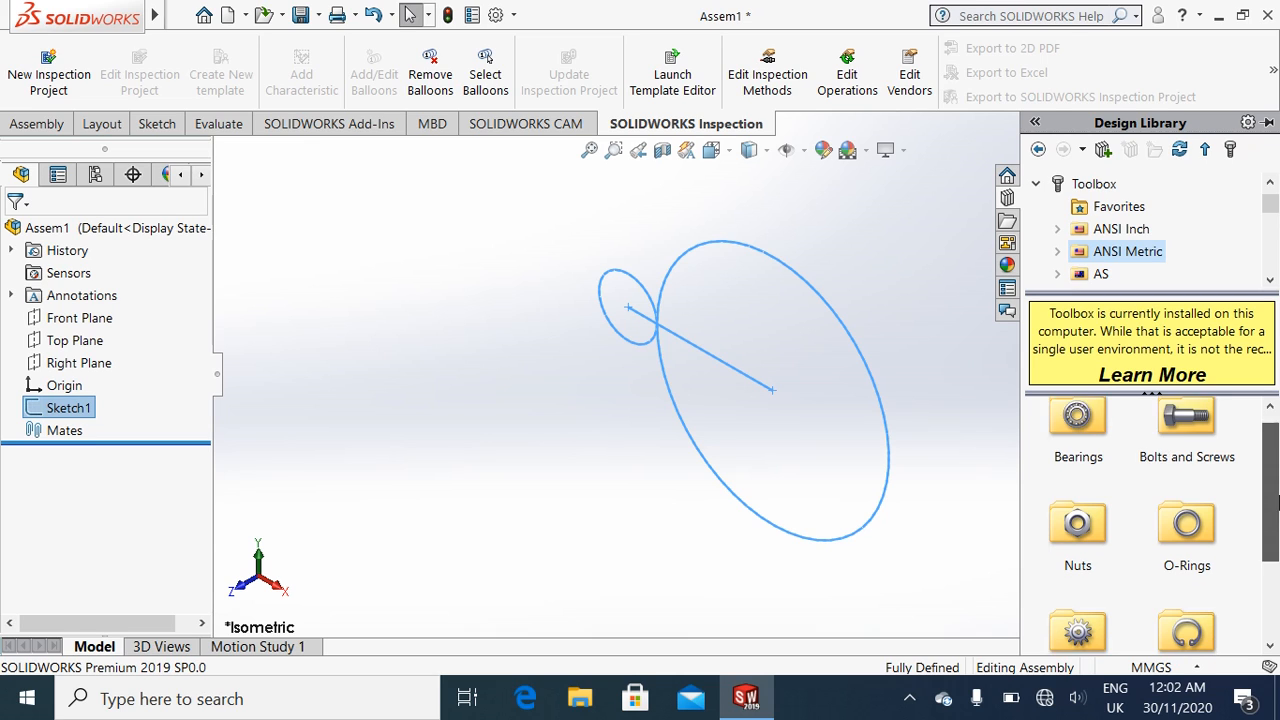
pyautogui.doubleClick(1068, 612)
pyautogui.doubleClick(1086, 474)
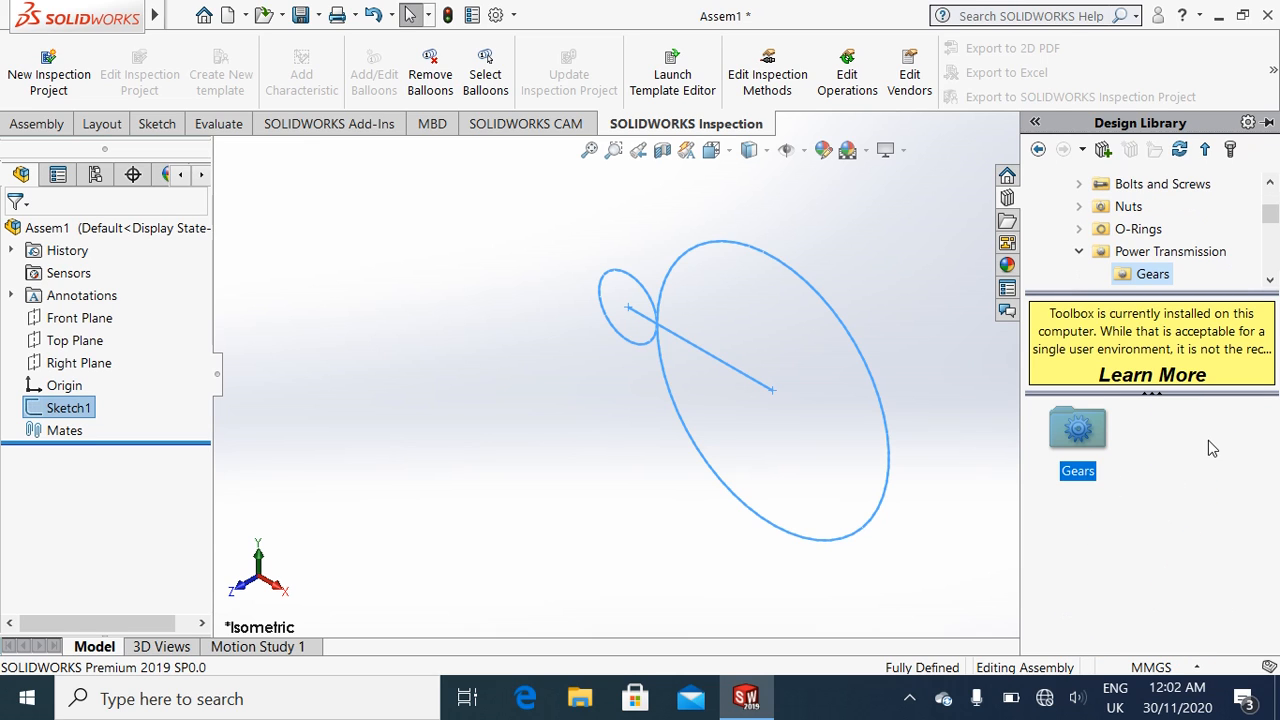
pyautogui.moveTo(1276, 428); pyautogui.dragTo(1276, 460)
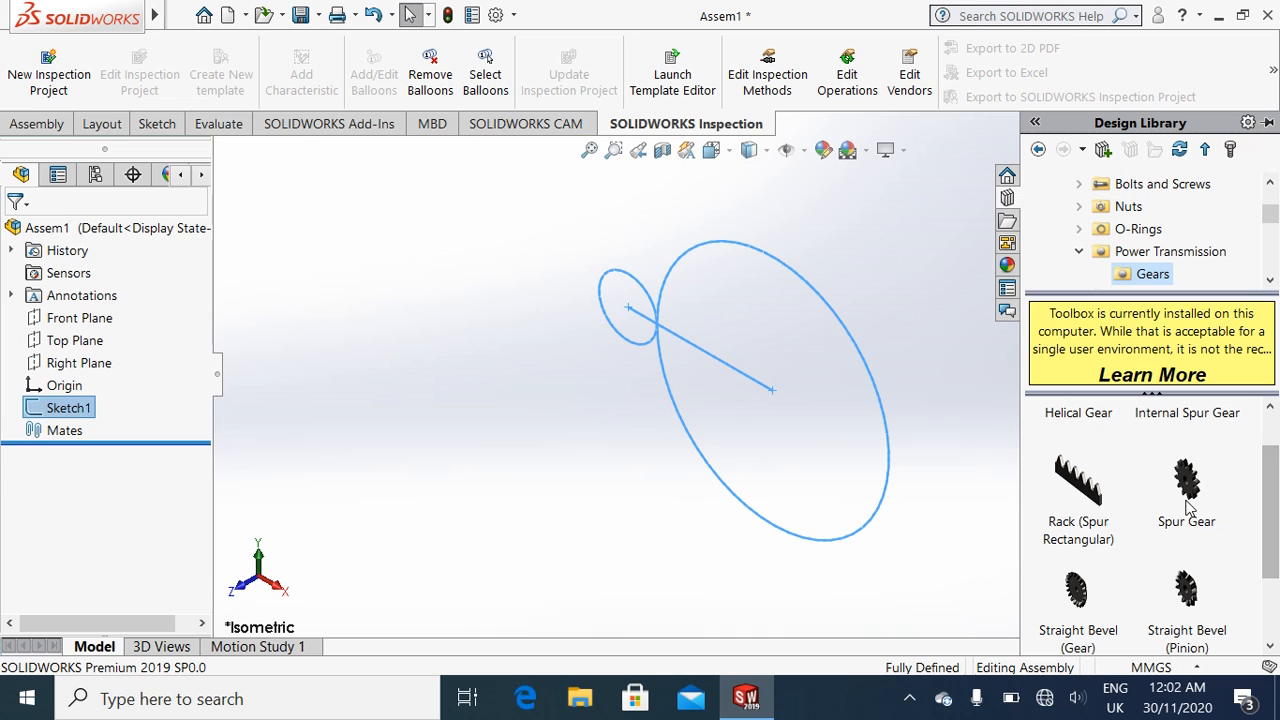
pyautogui.moveTo(1188, 508); pyautogui.dragTo(850, 458)
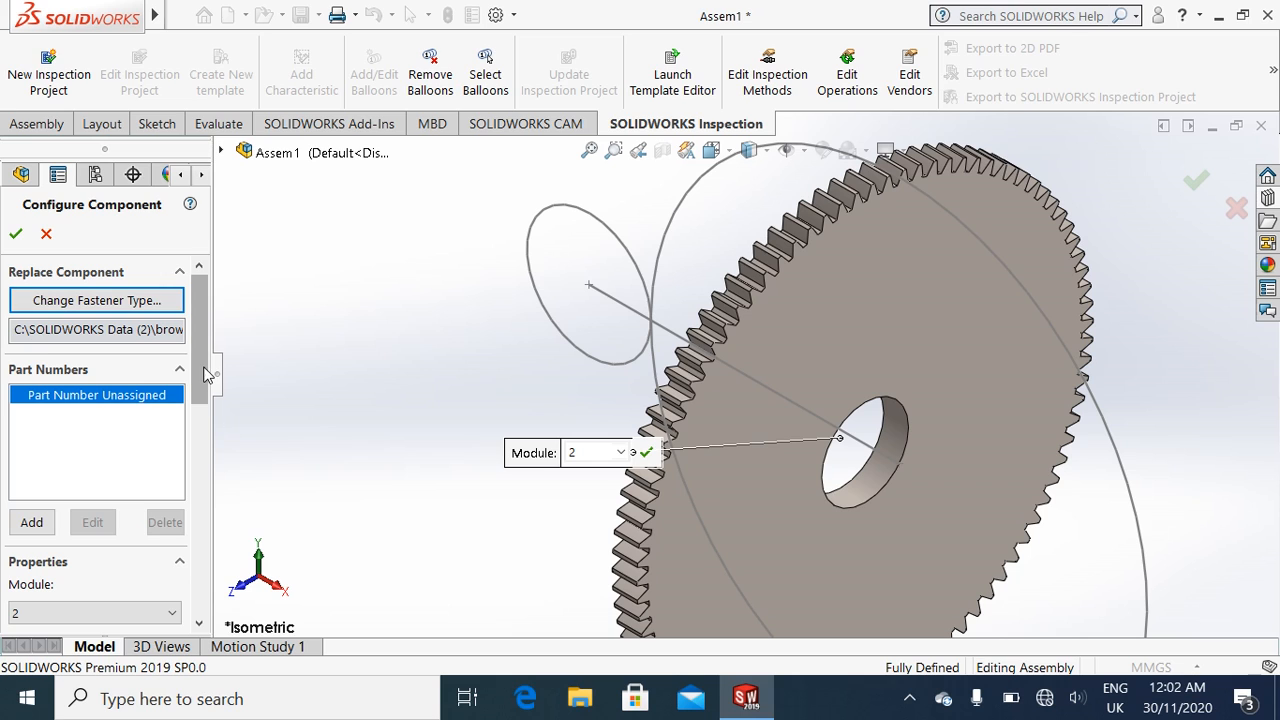
# Step: Configure the large spur gear with module 4 and 50 teeth, and finish insertion without placing further copies
pyautogui.moveTo(205, 370); pyautogui.dragTo(205, 451)
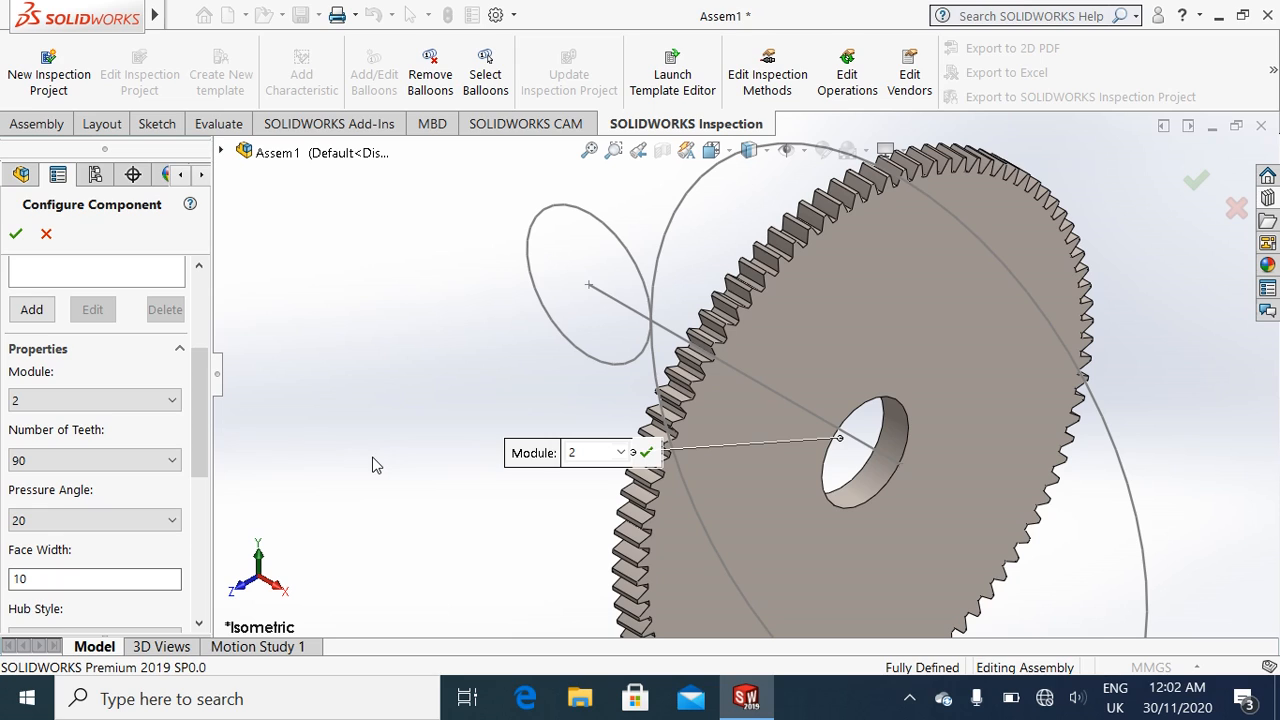
pyautogui.click(173, 402)
pyautogui.scroll(5, 157, 89)
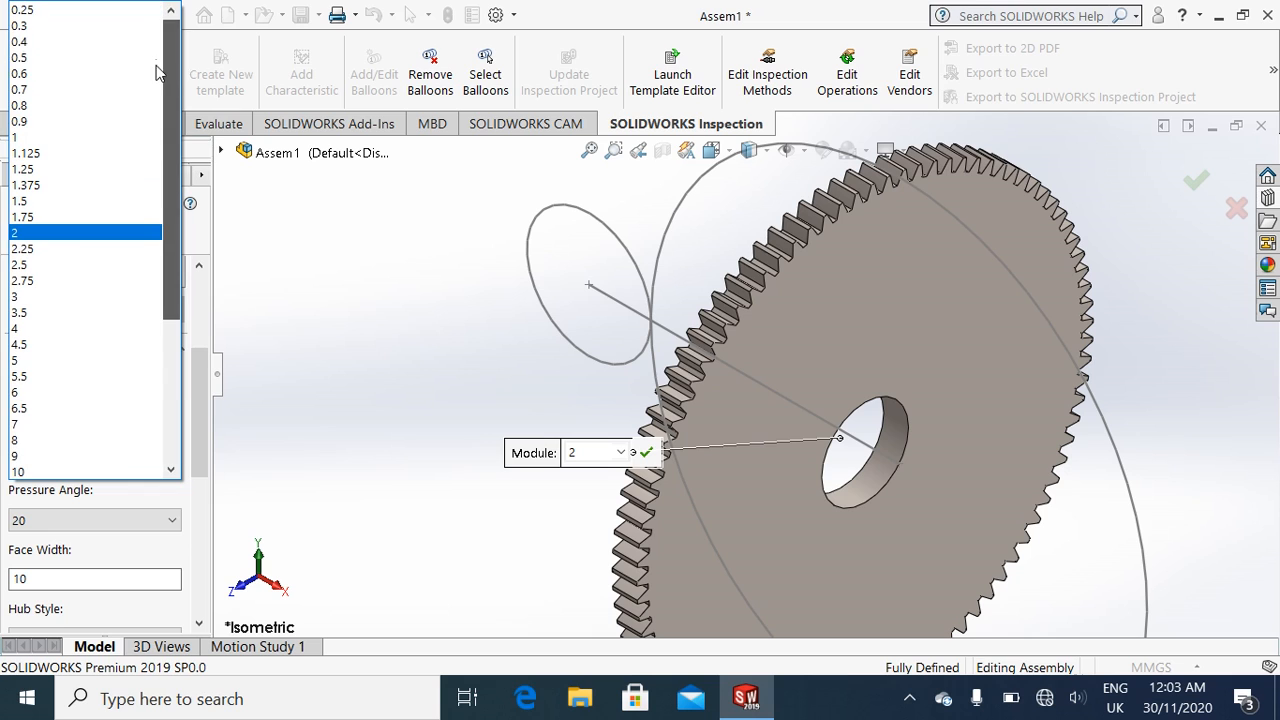
pyautogui.click(66, 329)
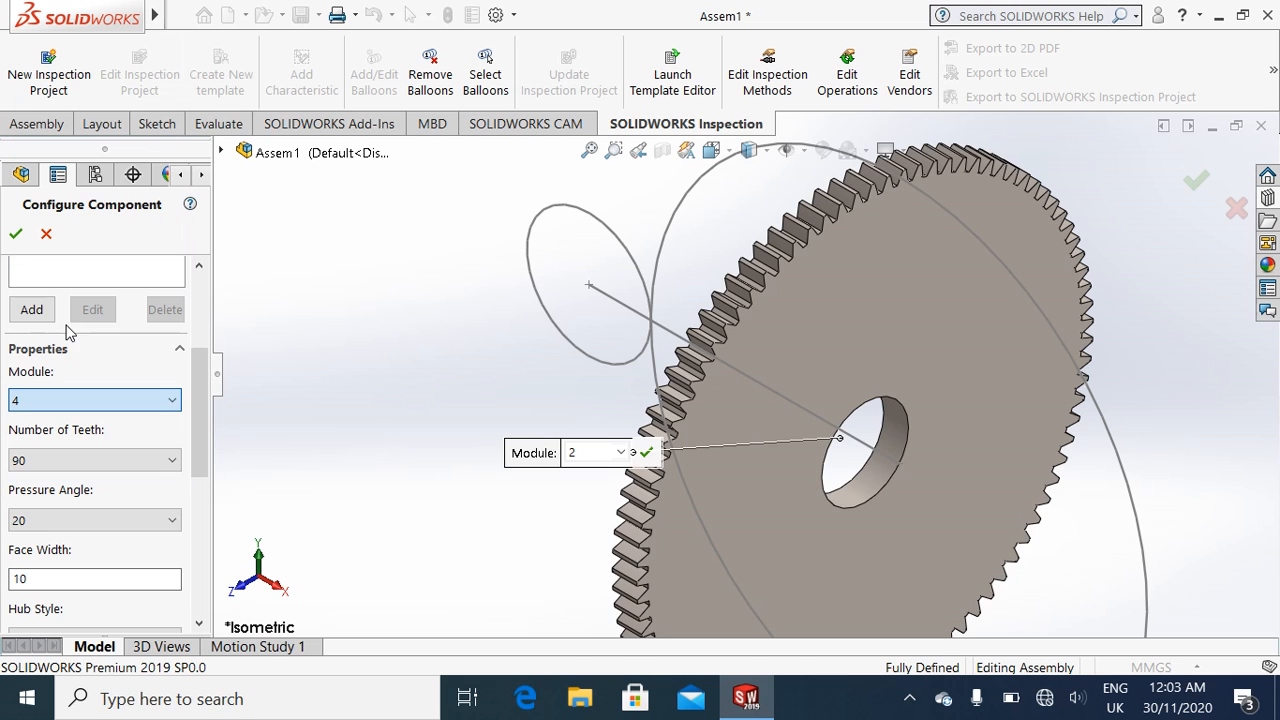
pyautogui.click(173, 462)
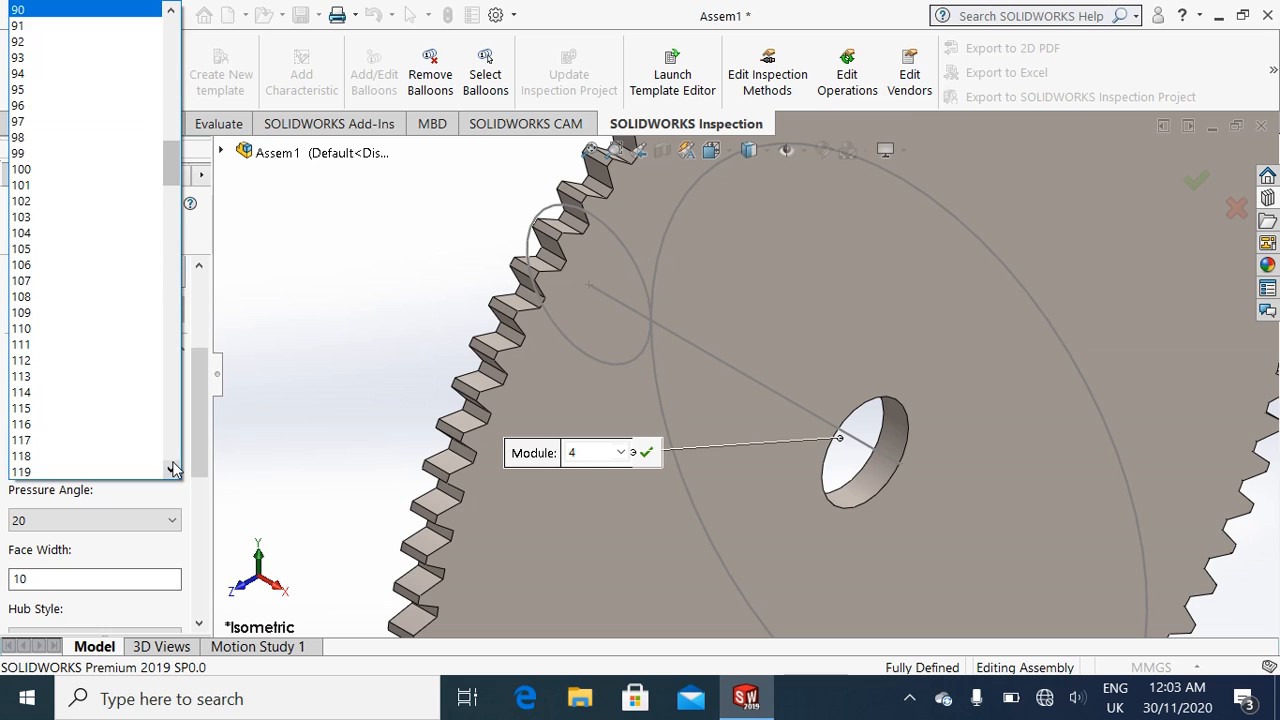
pyautogui.scroll(12, 123, 241)
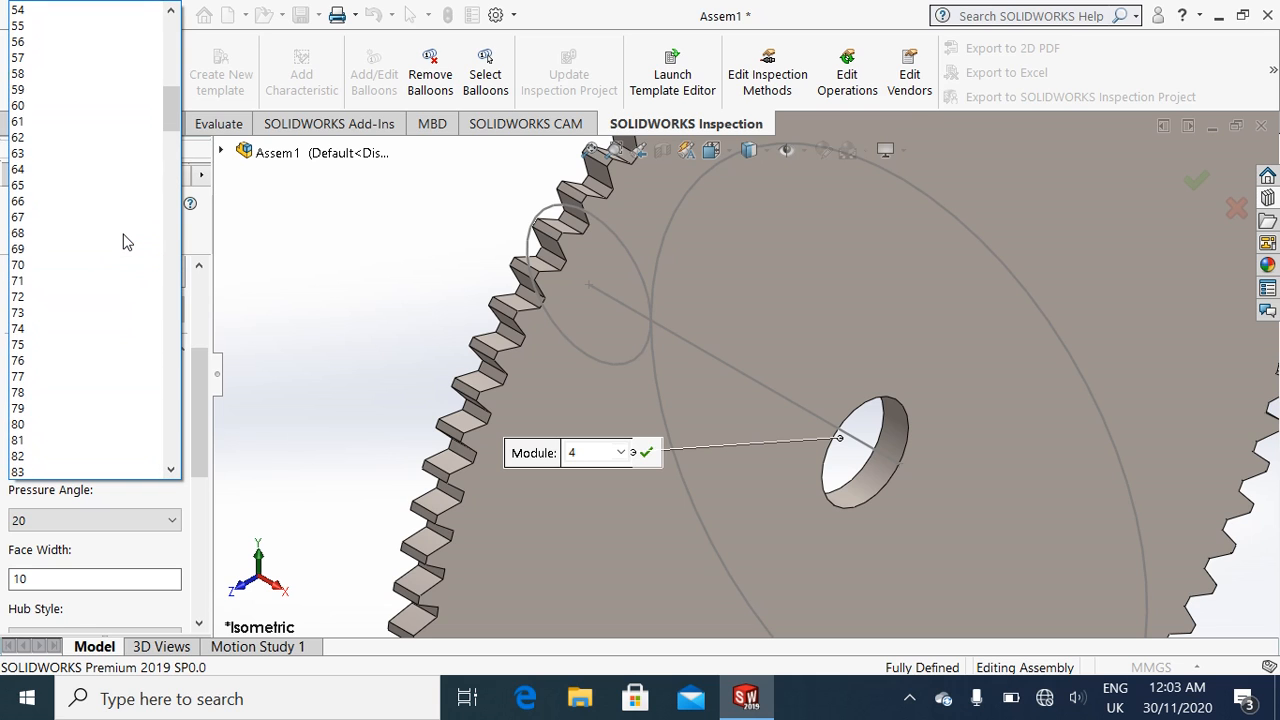
pyautogui.scroll(2, 123, 241)
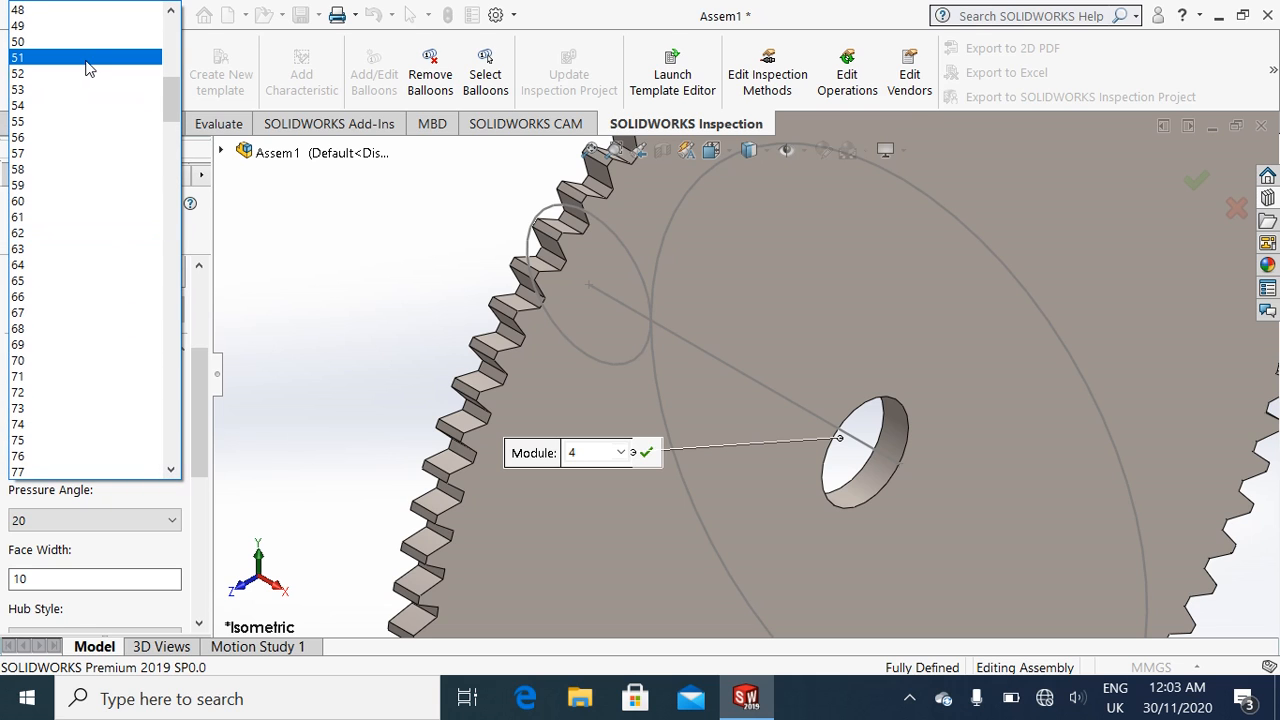
pyautogui.click(86, 41)
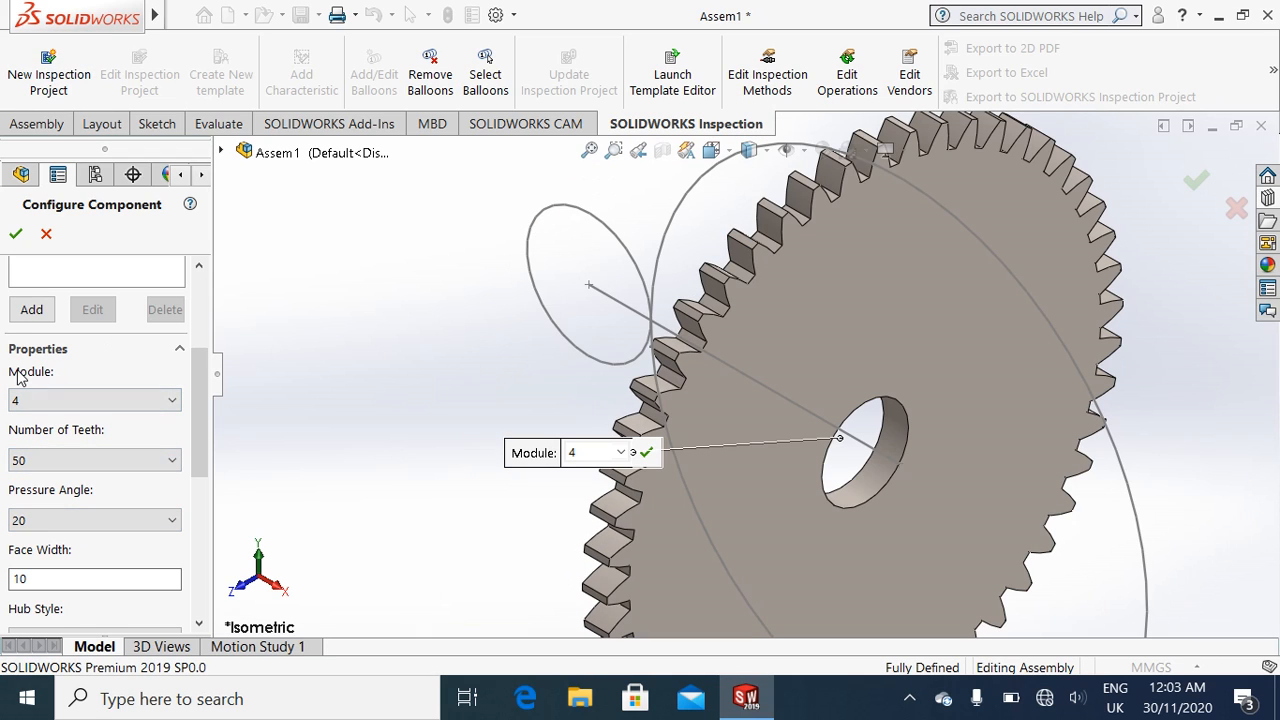
pyautogui.click(15, 234)
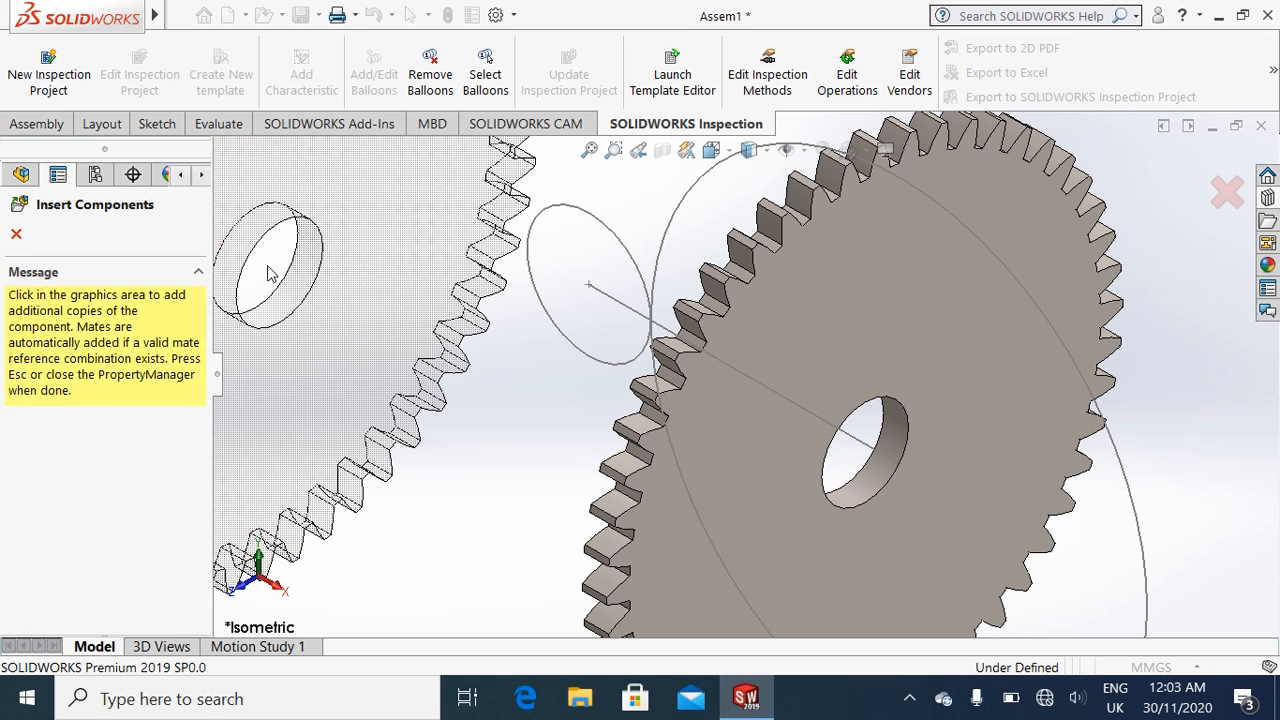
pyautogui.click(17, 236)
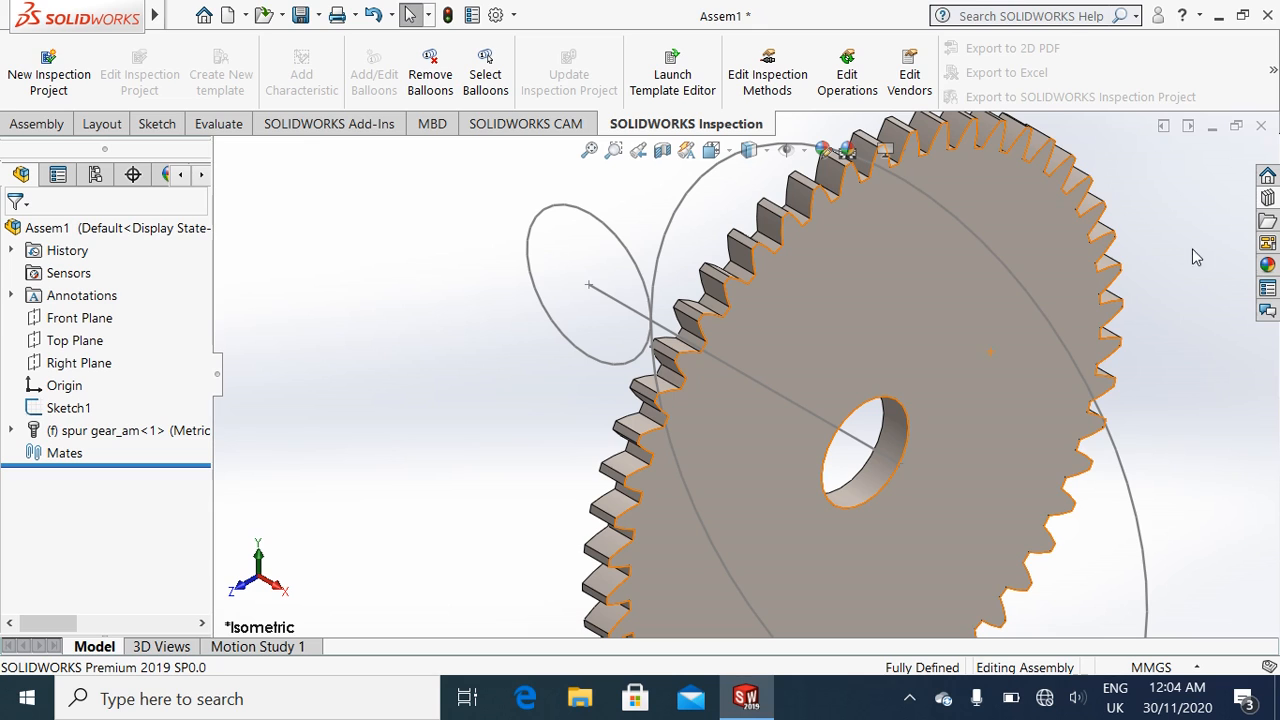
# Step: Insert a second ANSI Metric Spur Gear from the Toolbox near the small sketch circle
pyautogui.click(1267, 220)
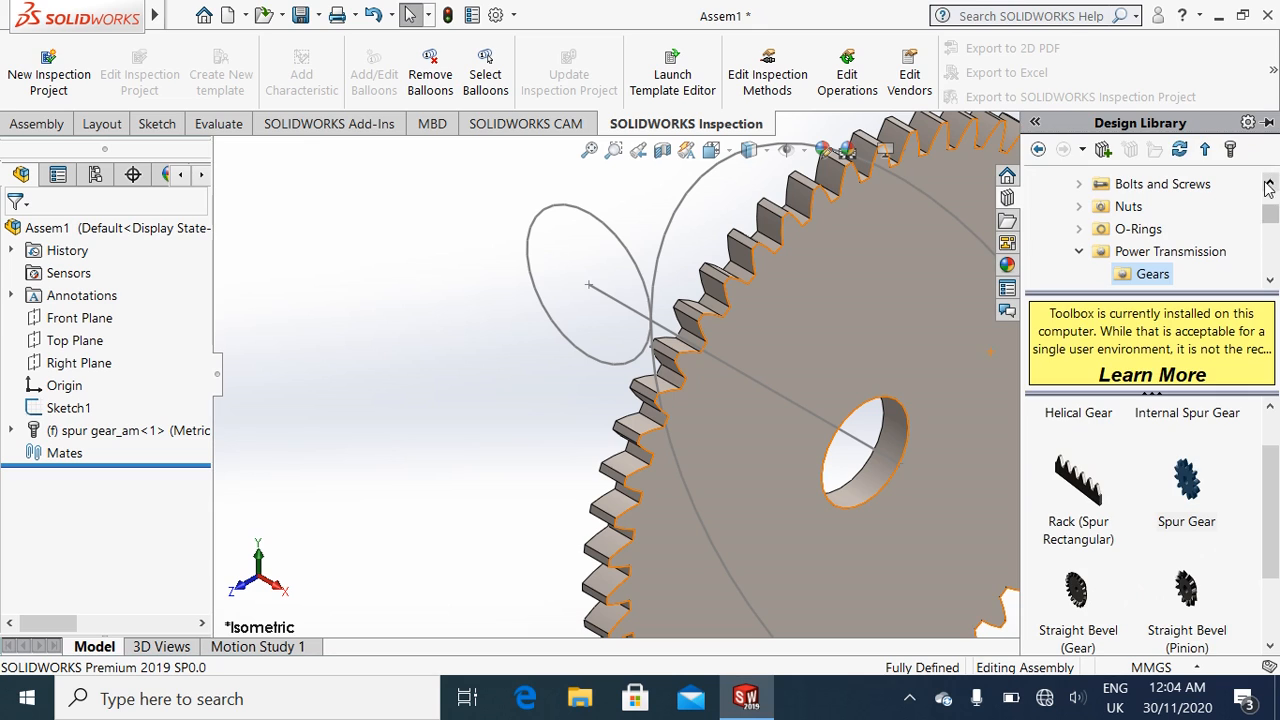
pyautogui.click(1183, 510)
pyautogui.moveTo(1185, 510); pyautogui.dragTo(749, 449)
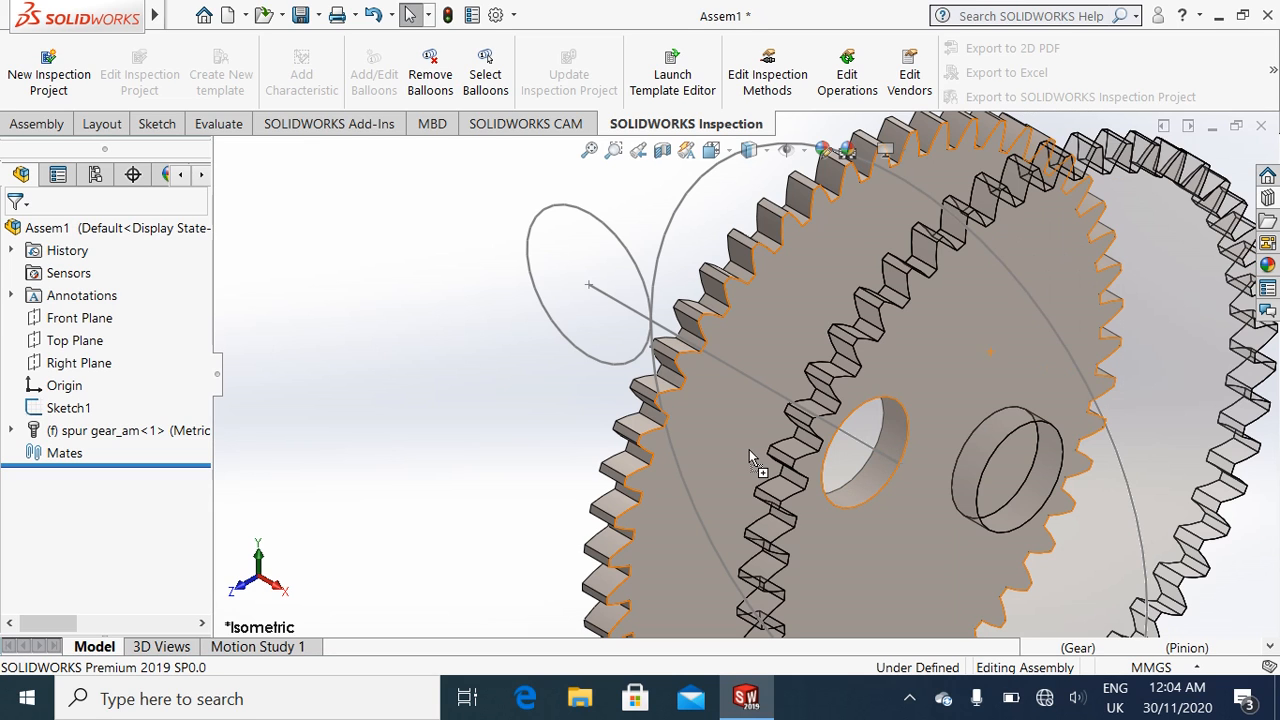
pyautogui.moveTo(536, 354); pyautogui.dragTo(532, 354)
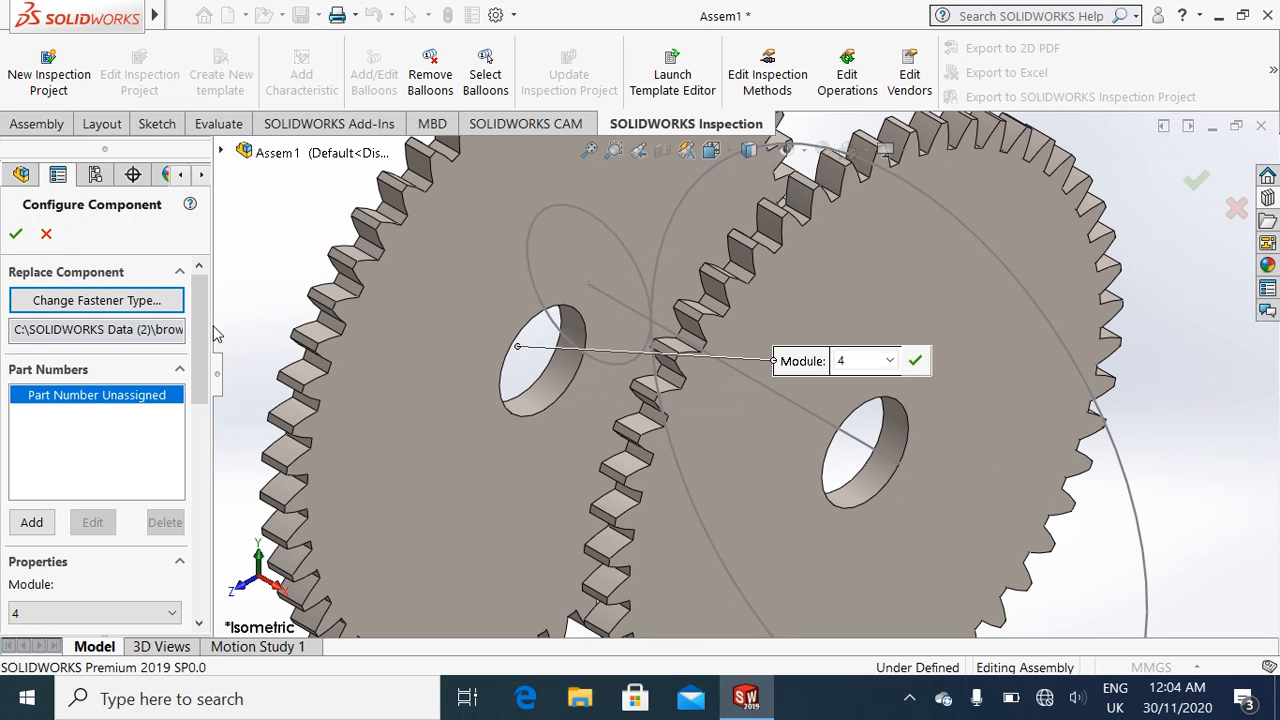
# Step: Set the second spur gear's number of teeth to 12
pyautogui.moveTo(207, 337); pyautogui.dragTo(203, 422)
pyautogui.click(172, 428)
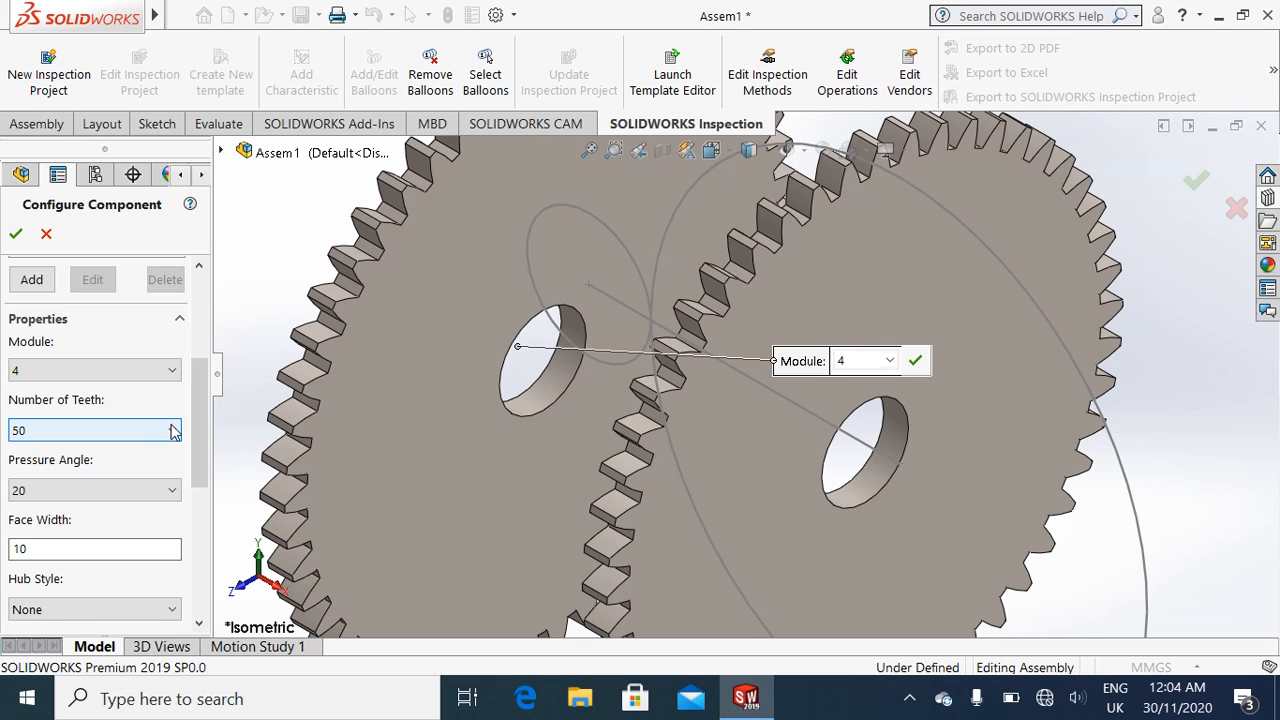
pyautogui.click(173, 430)
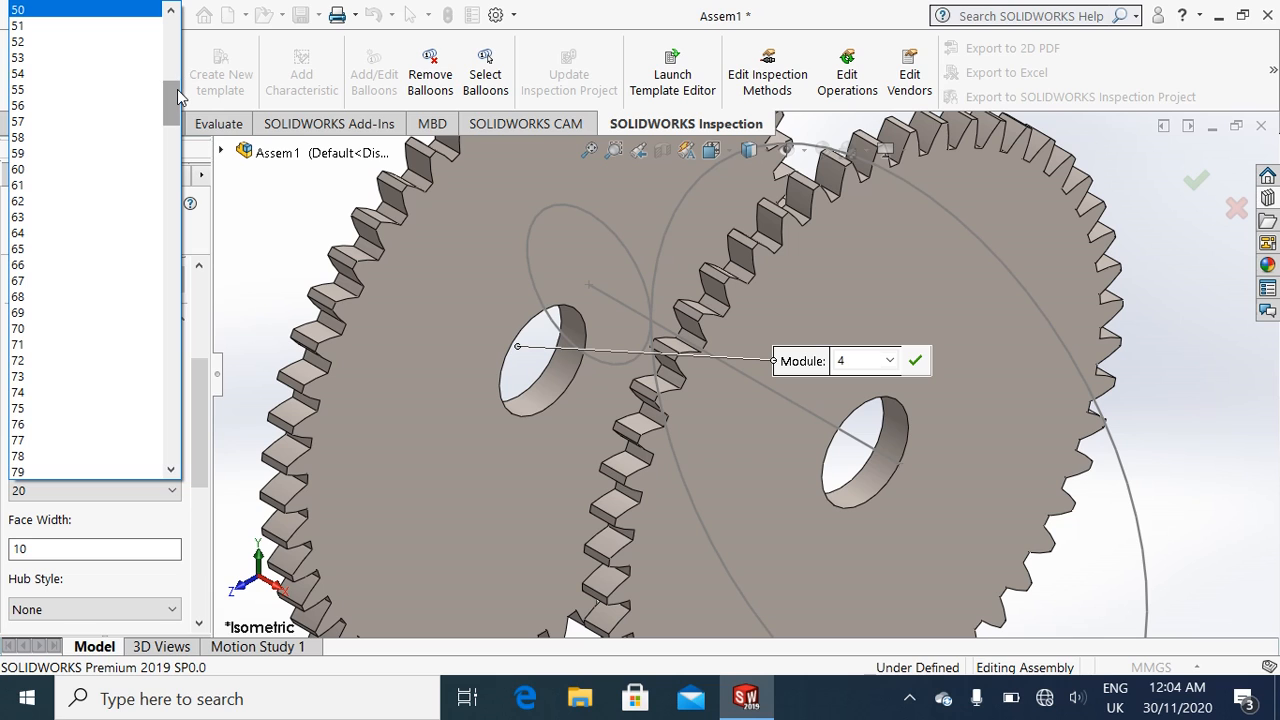
pyautogui.moveTo(177, 89); pyautogui.dragTo(172, 34)
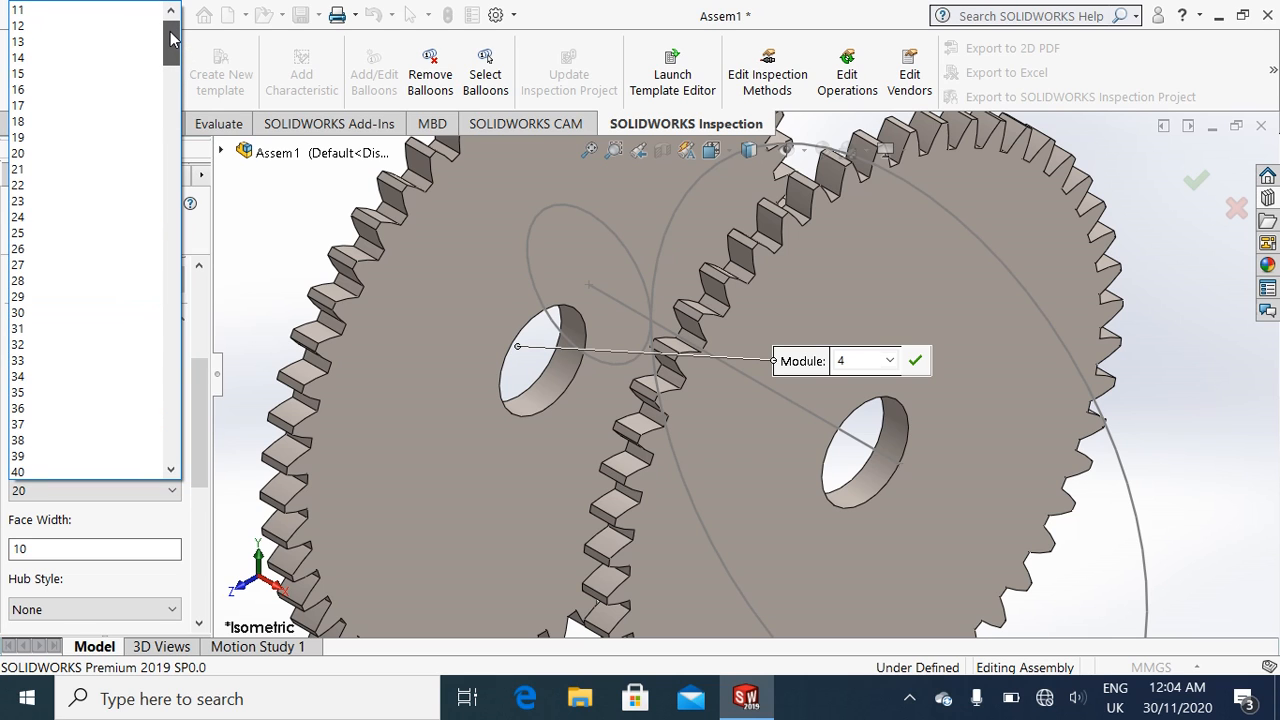
pyautogui.click(75, 37)
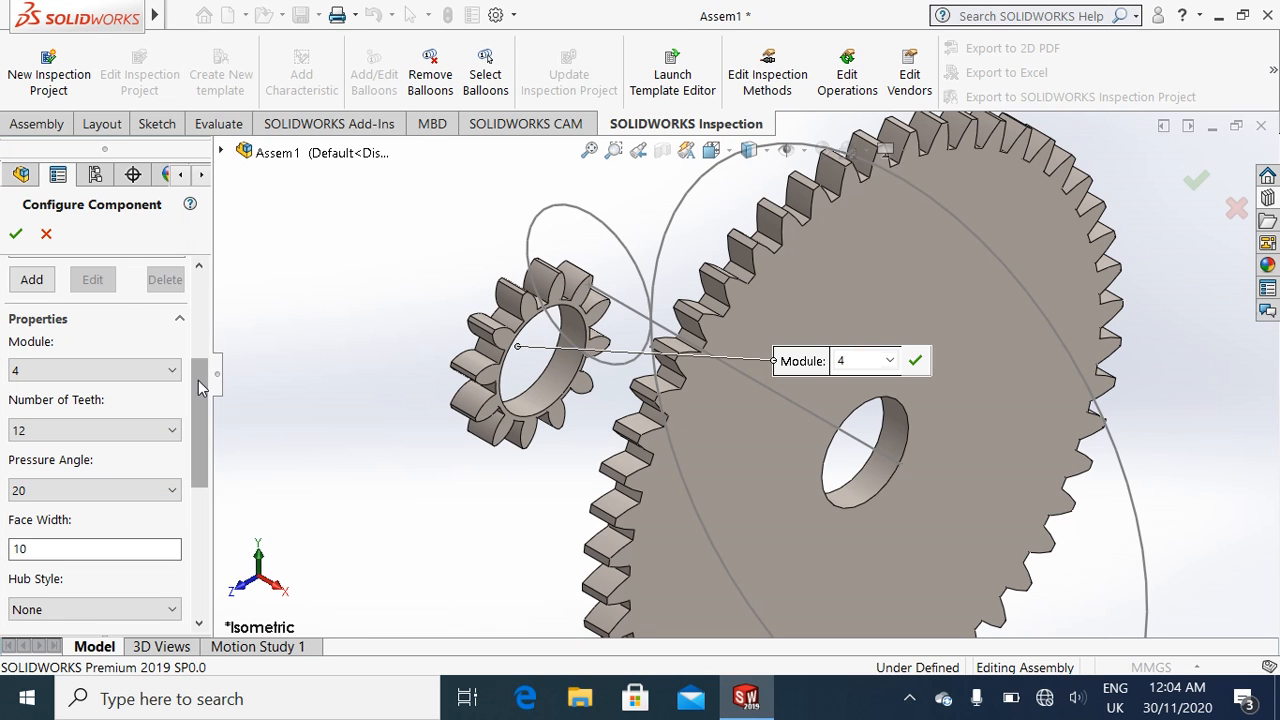
# Step: Set the second spur gear's nominal shaft diameter to 16
pyautogui.moveTo(199, 388); pyautogui.dragTo(200, 454)
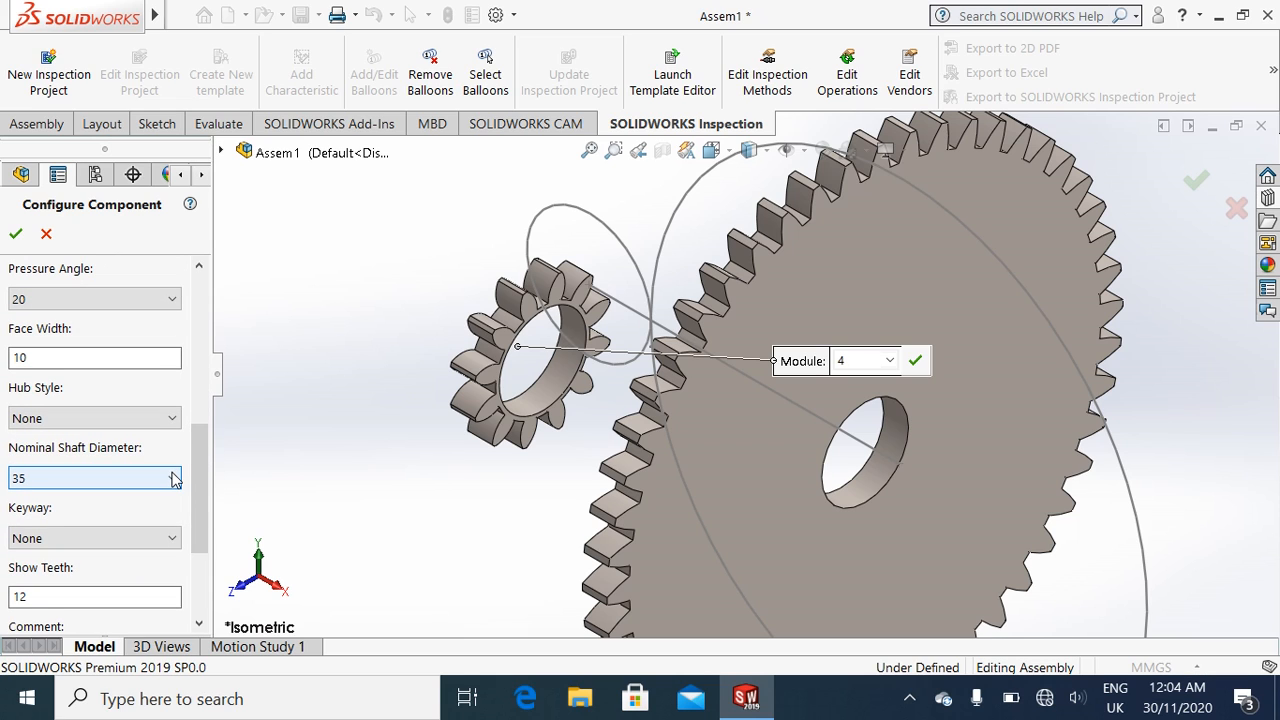
pyautogui.click(174, 479)
pyautogui.scroll(-2, 126, 291)
pyautogui.scroll(5, 126, 291)
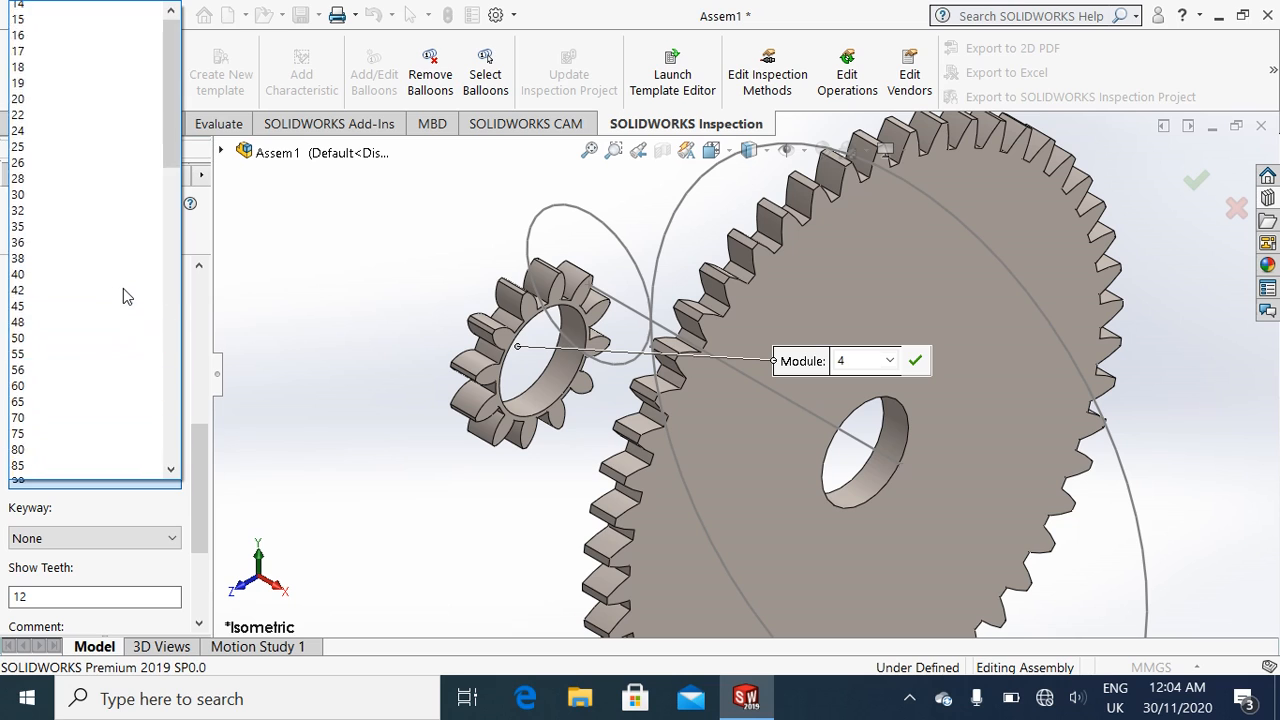
pyautogui.click(123, 294)
pyautogui.click(123, 292)
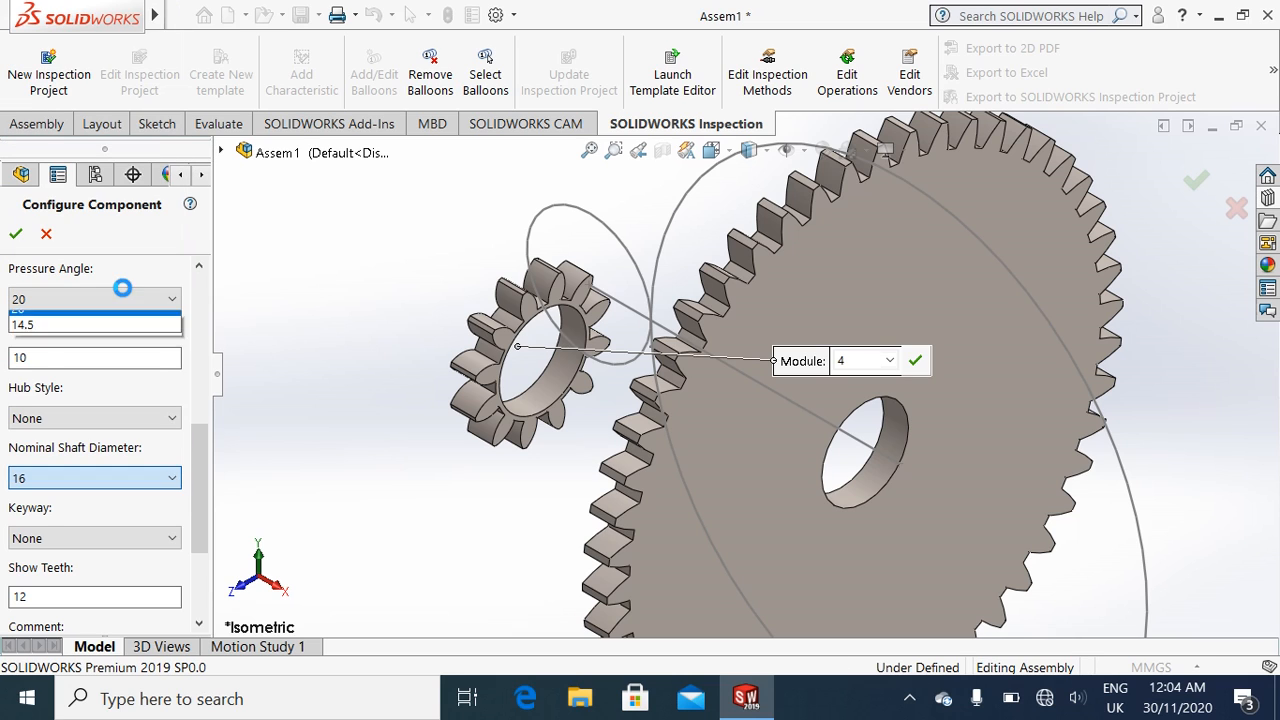
pyautogui.click(172, 498)
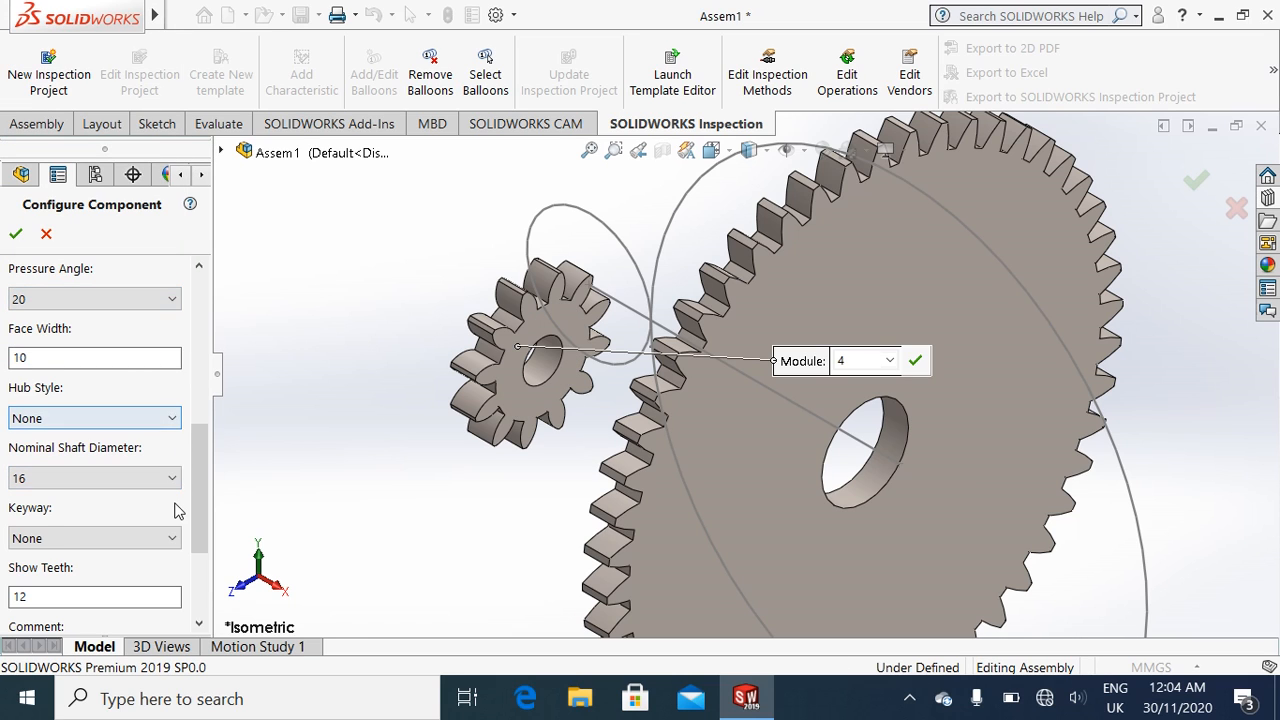
# Step: Set the 12-tooth spur gear's nominal shaft diameter to 10 and finish insertion without placing further copies
pyautogui.click(172, 478)
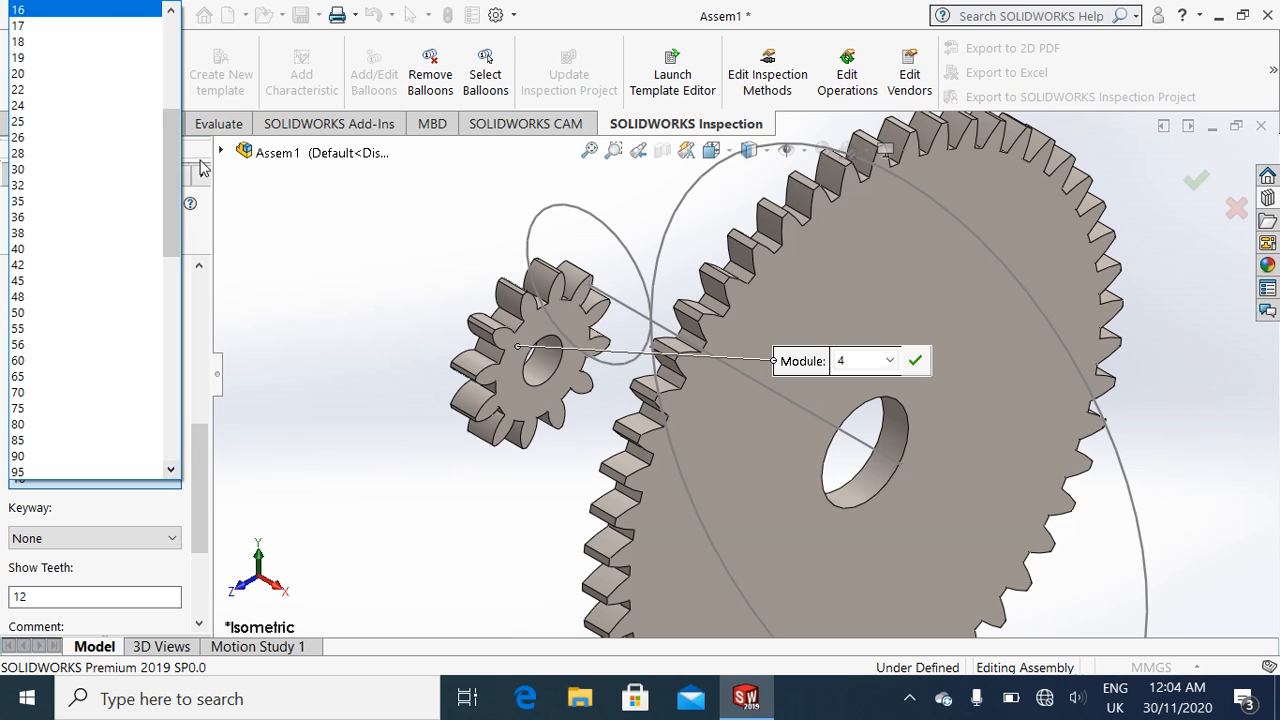
pyautogui.moveTo(171, 206); pyautogui.dragTo(170, 116)
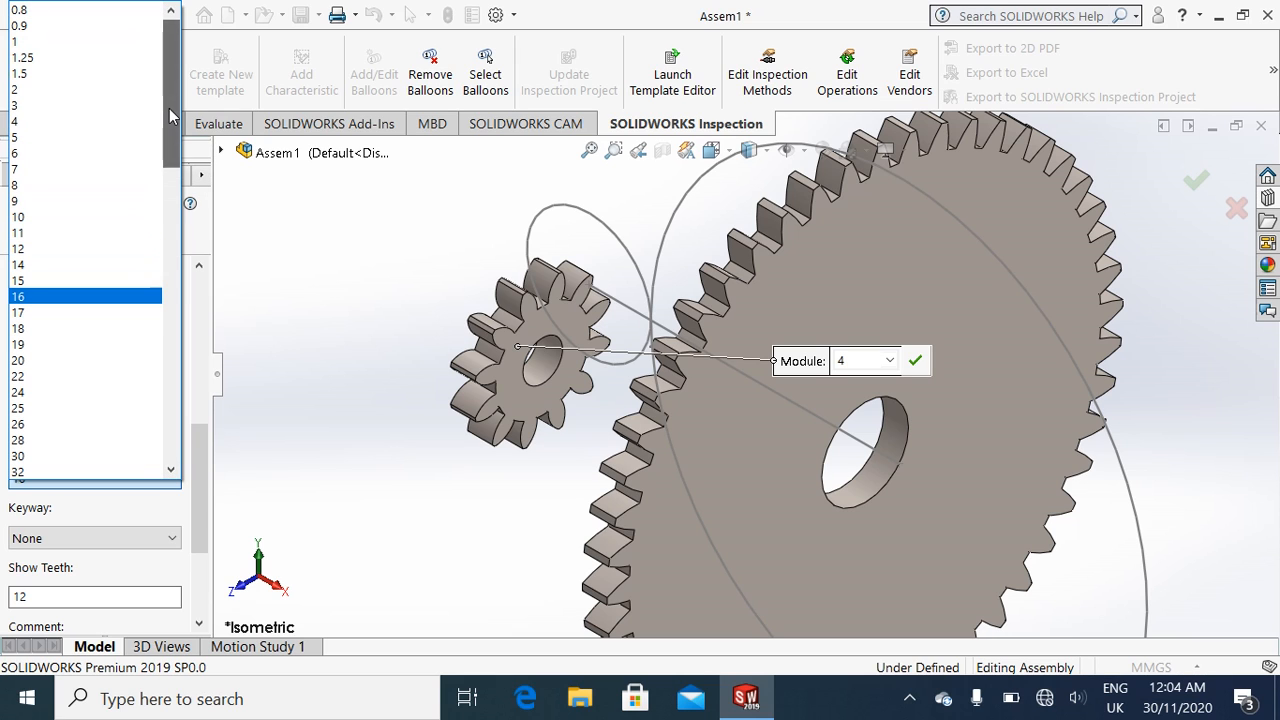
pyautogui.click(76, 218)
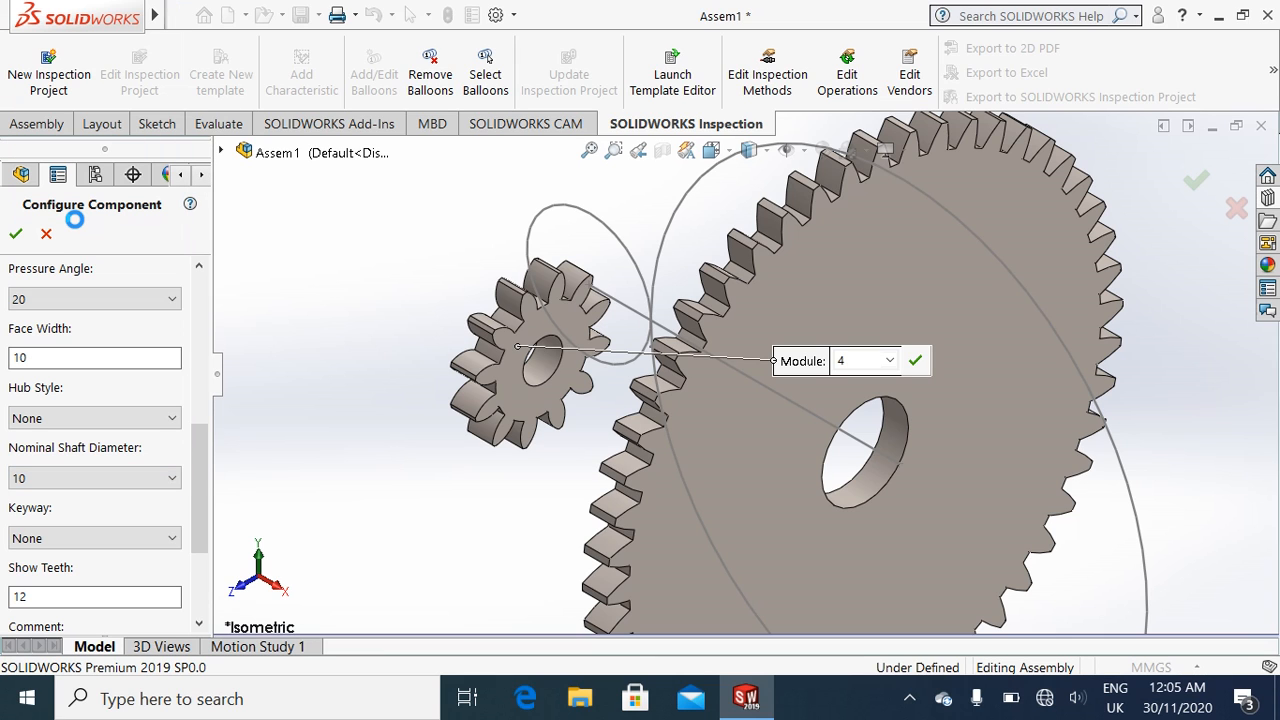
pyautogui.click(16, 236)
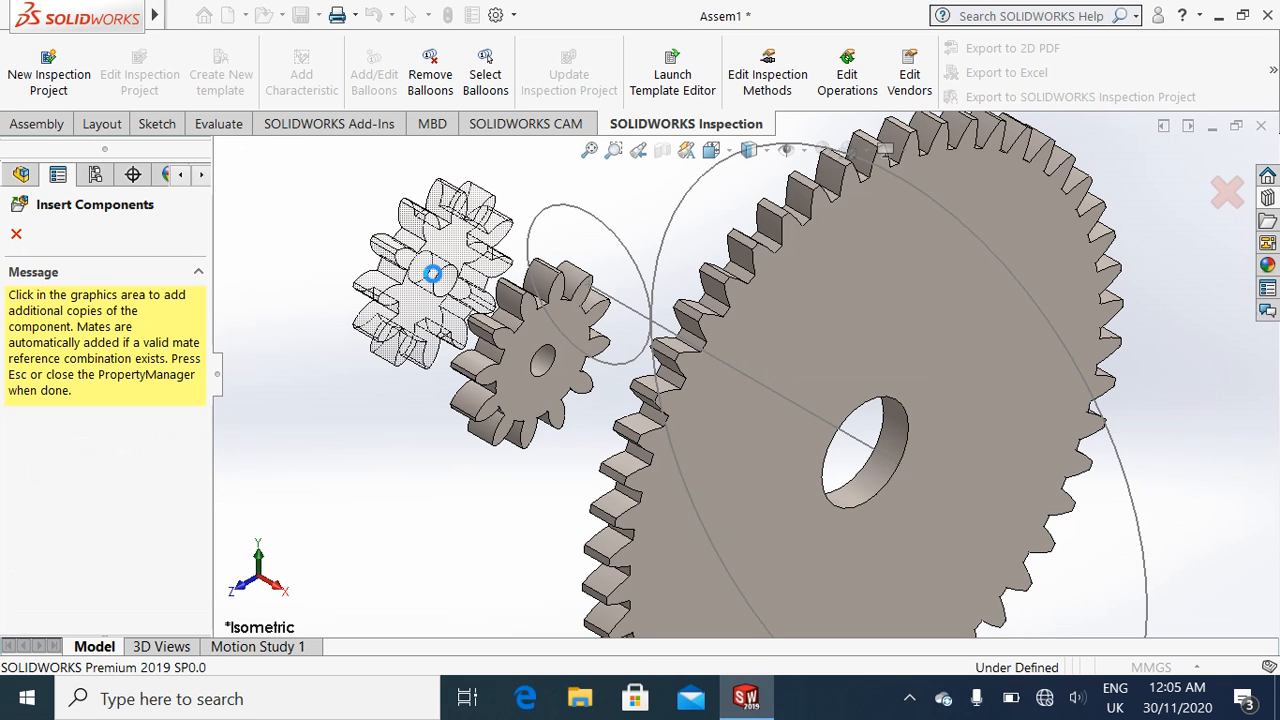
pyautogui.click(16, 236)
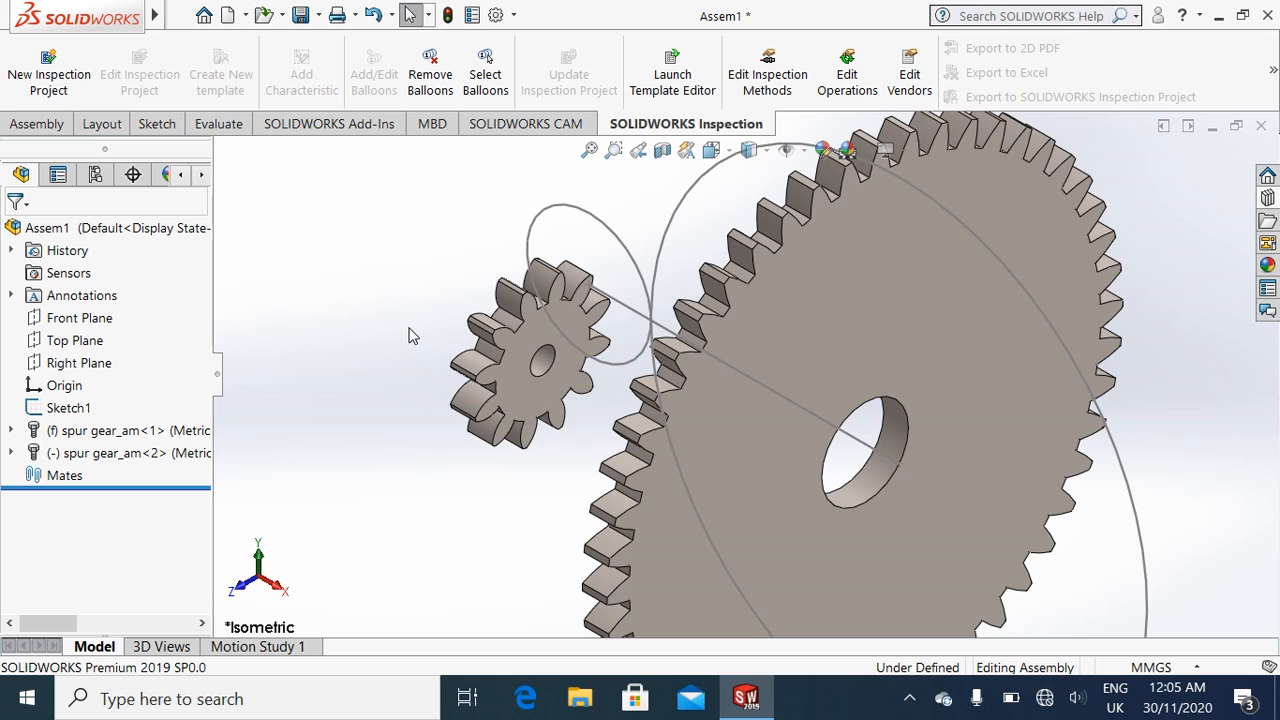
pyautogui.press('f')
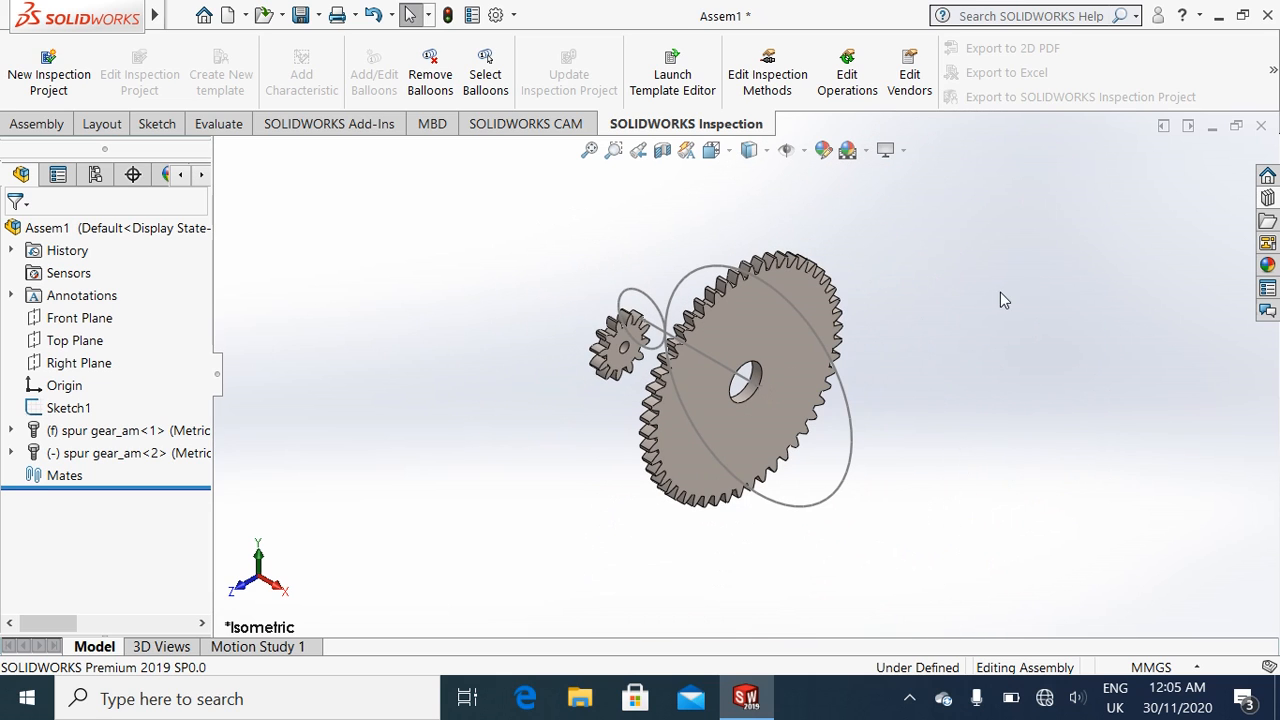
pyautogui.click(778, 389)
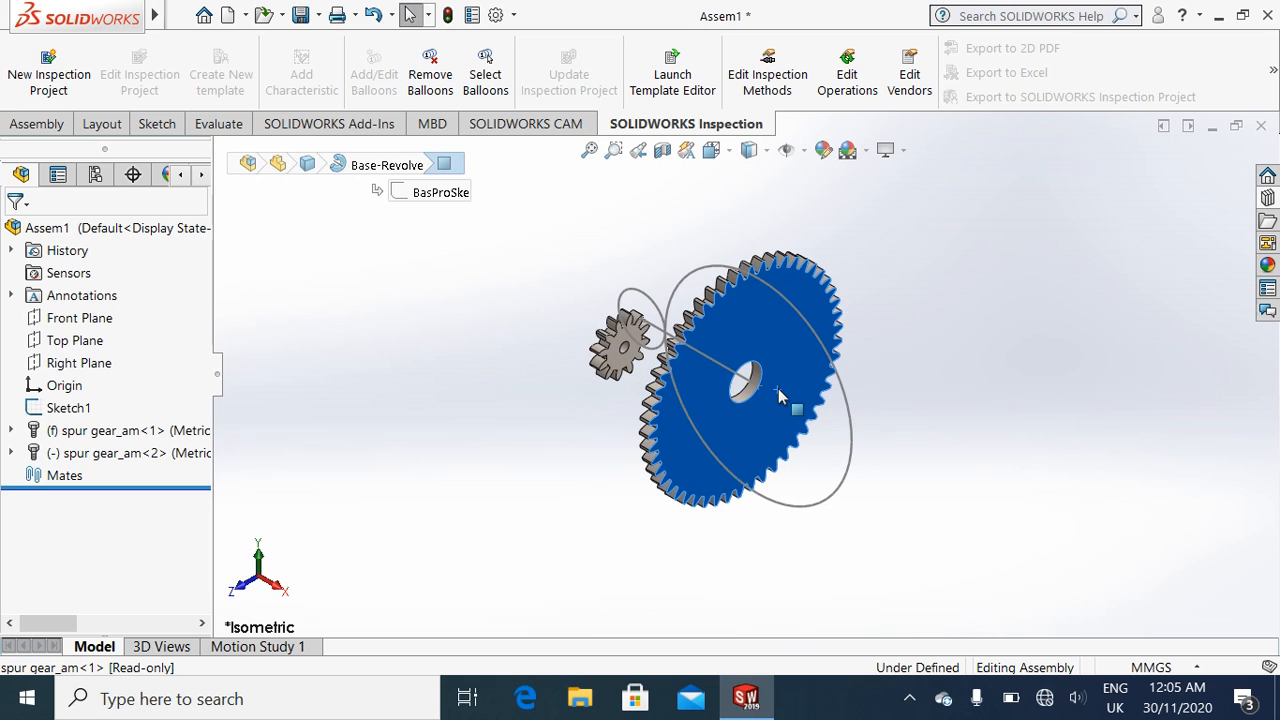
pyautogui.click(58, 128)
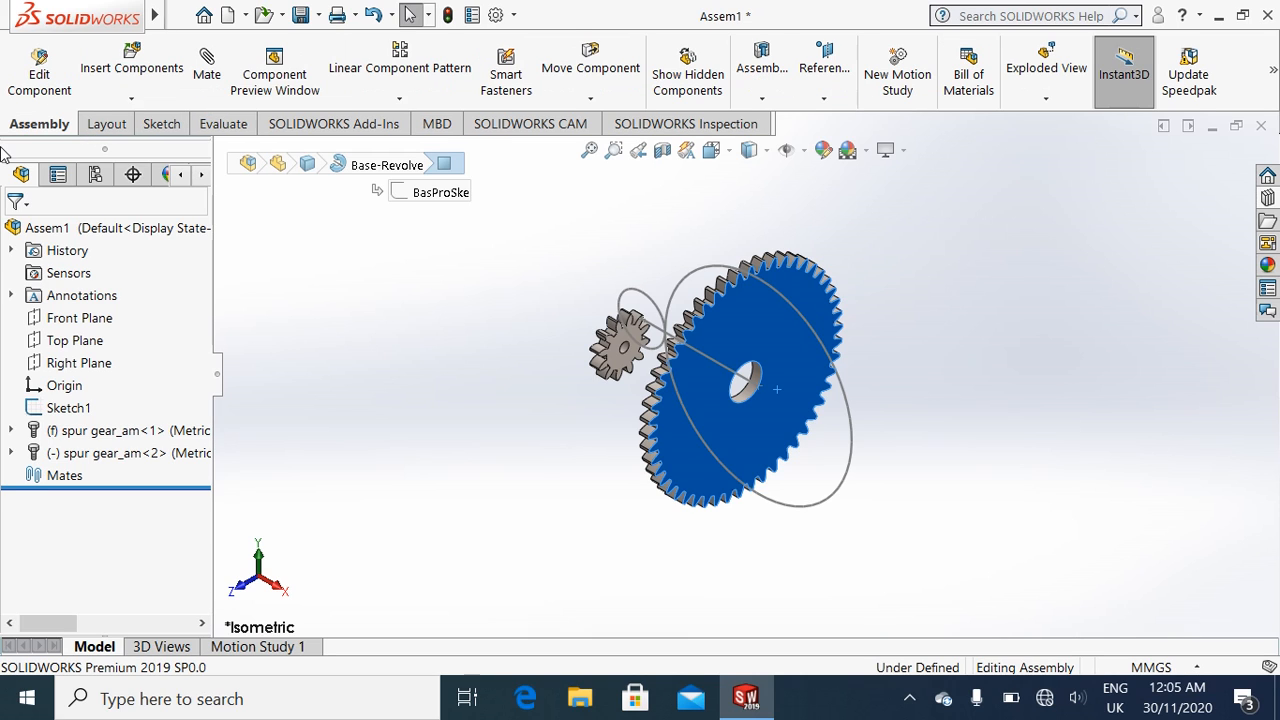
pyautogui.click(206, 68)
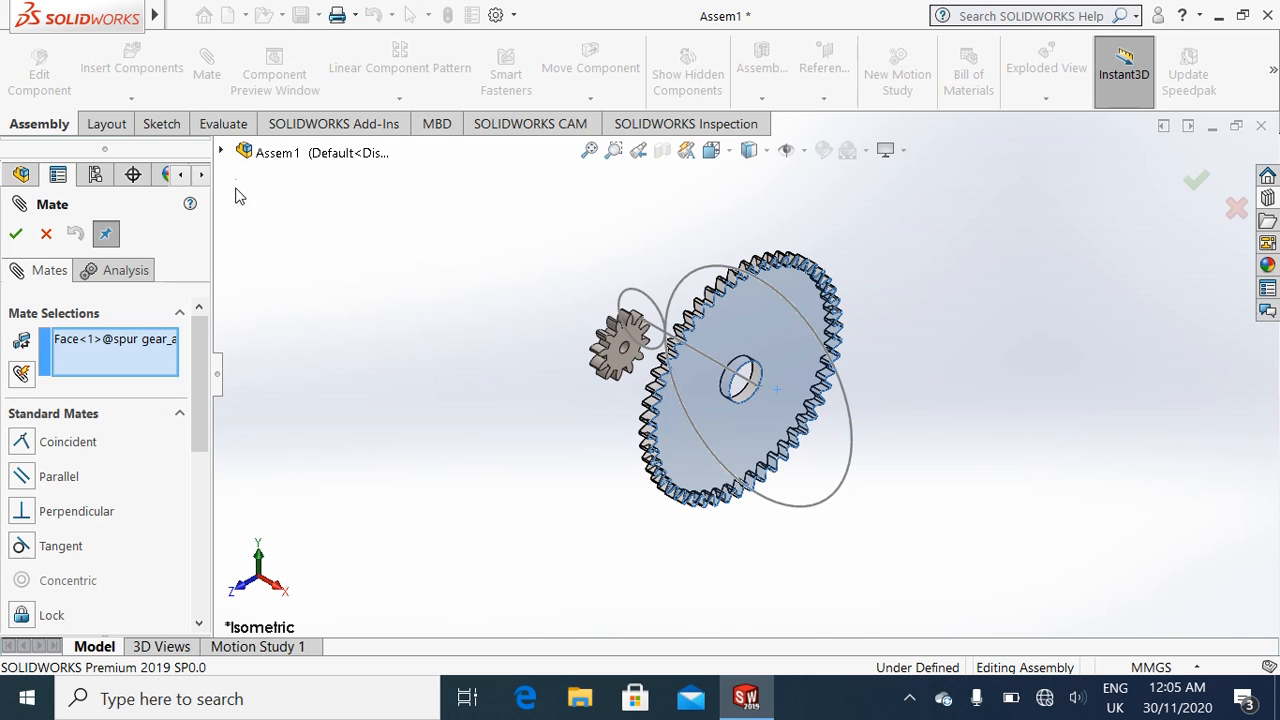
pyautogui.click(222, 153)
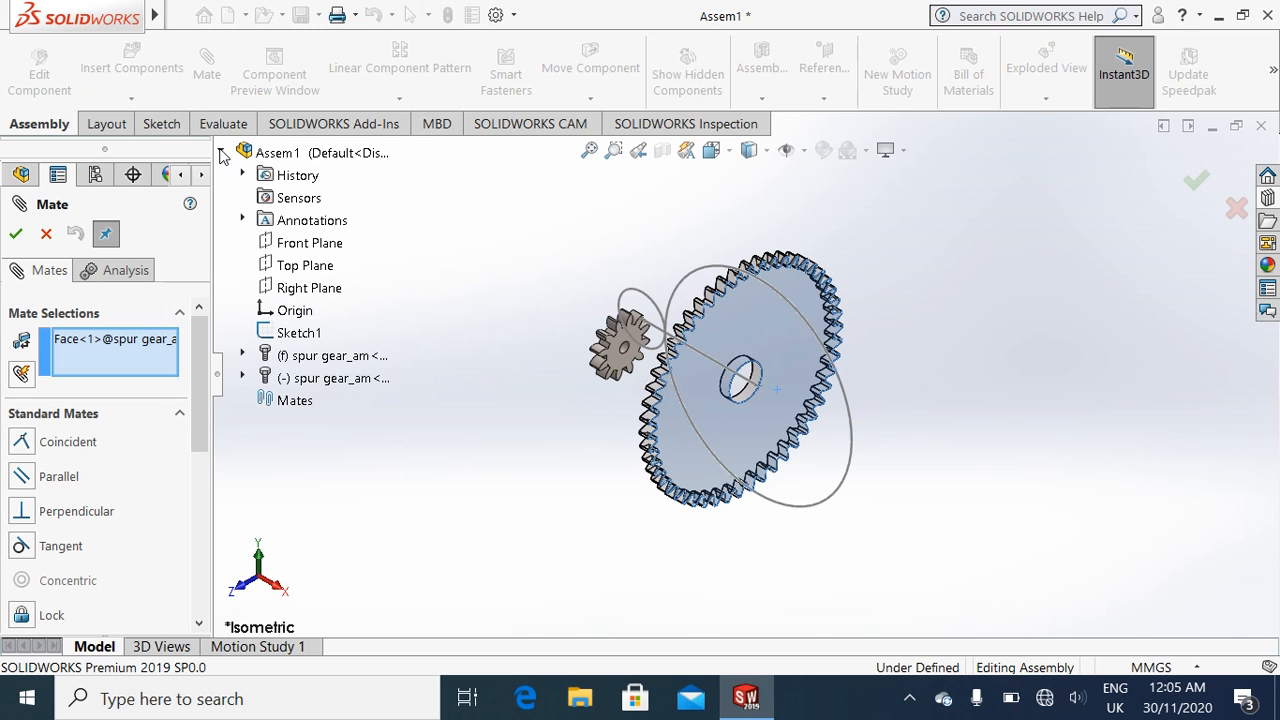
pyautogui.click(287, 244)
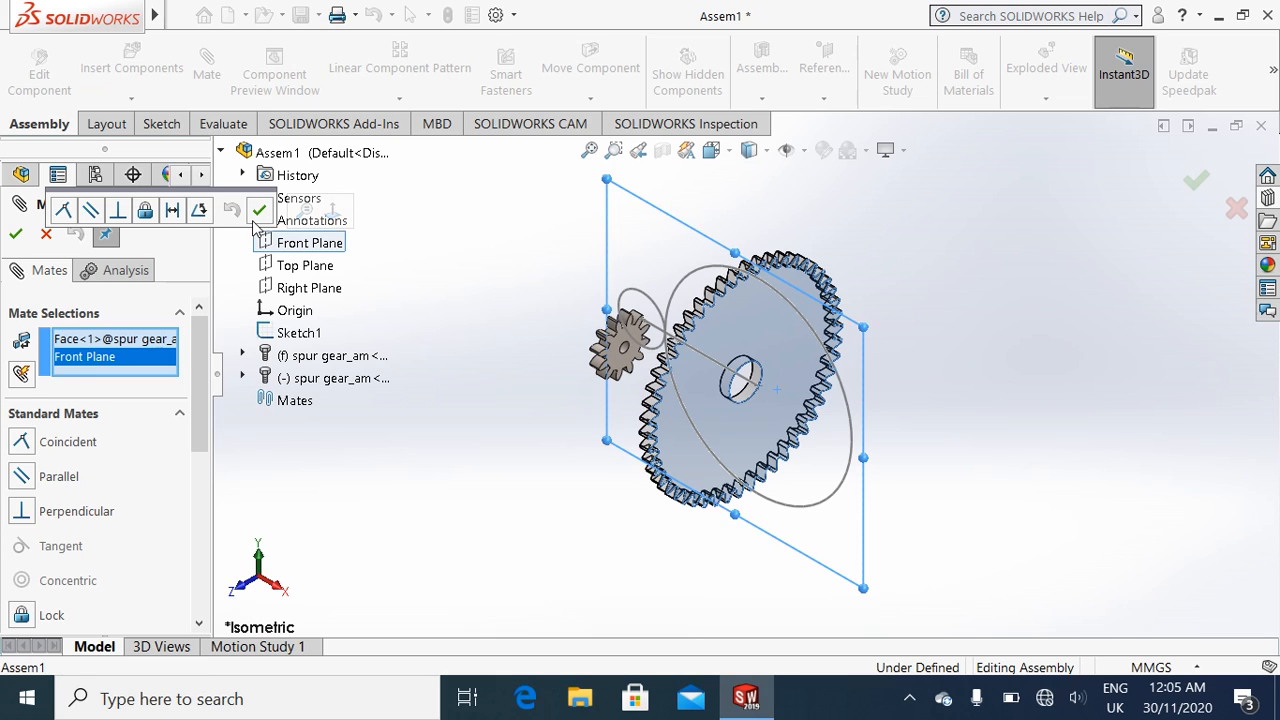
pyautogui.click(47, 233)
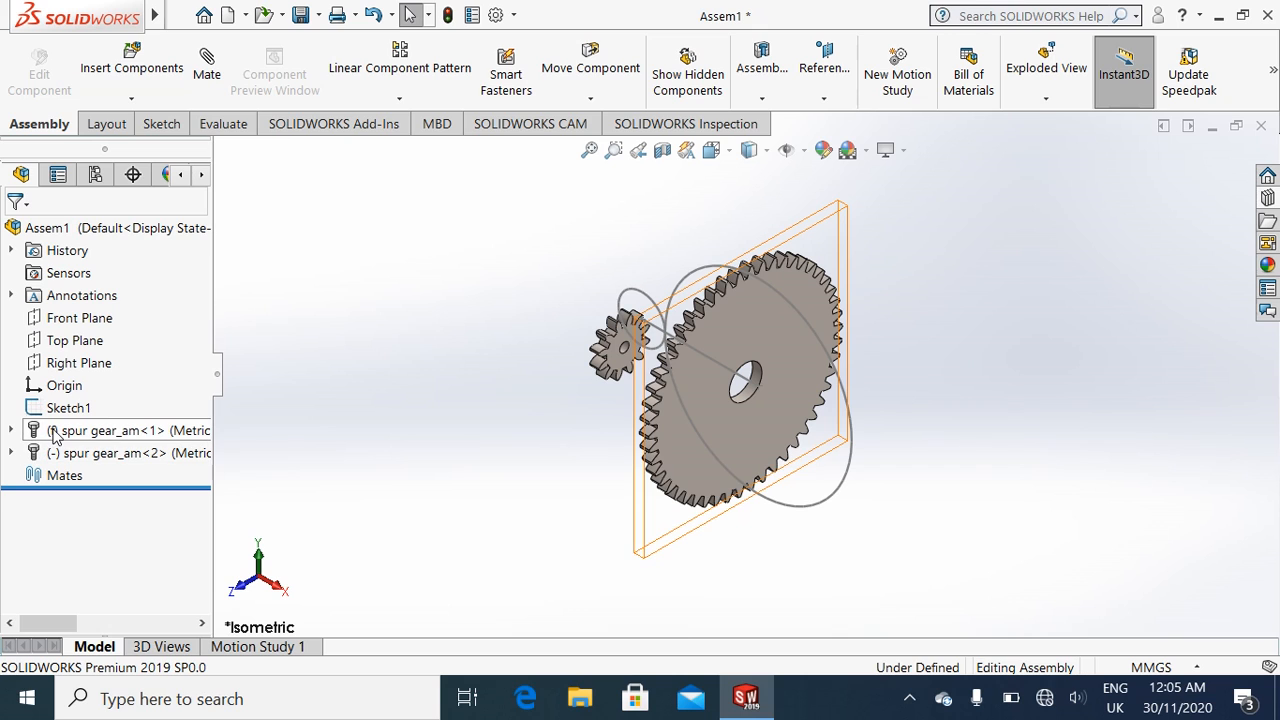
# Step: Float the fixed large gear and mate its flat side face coincident with the assembly's Front Plane
pyautogui.rightClick(85, 432)
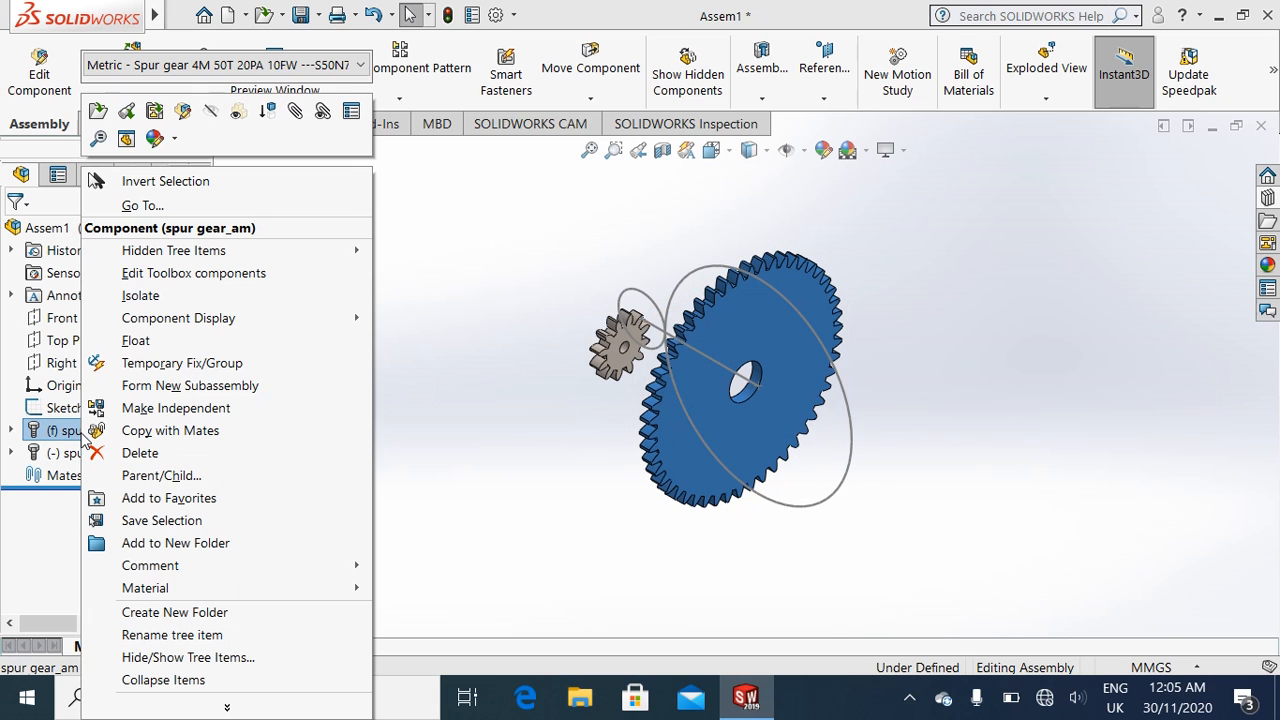
pyautogui.click(135, 341)
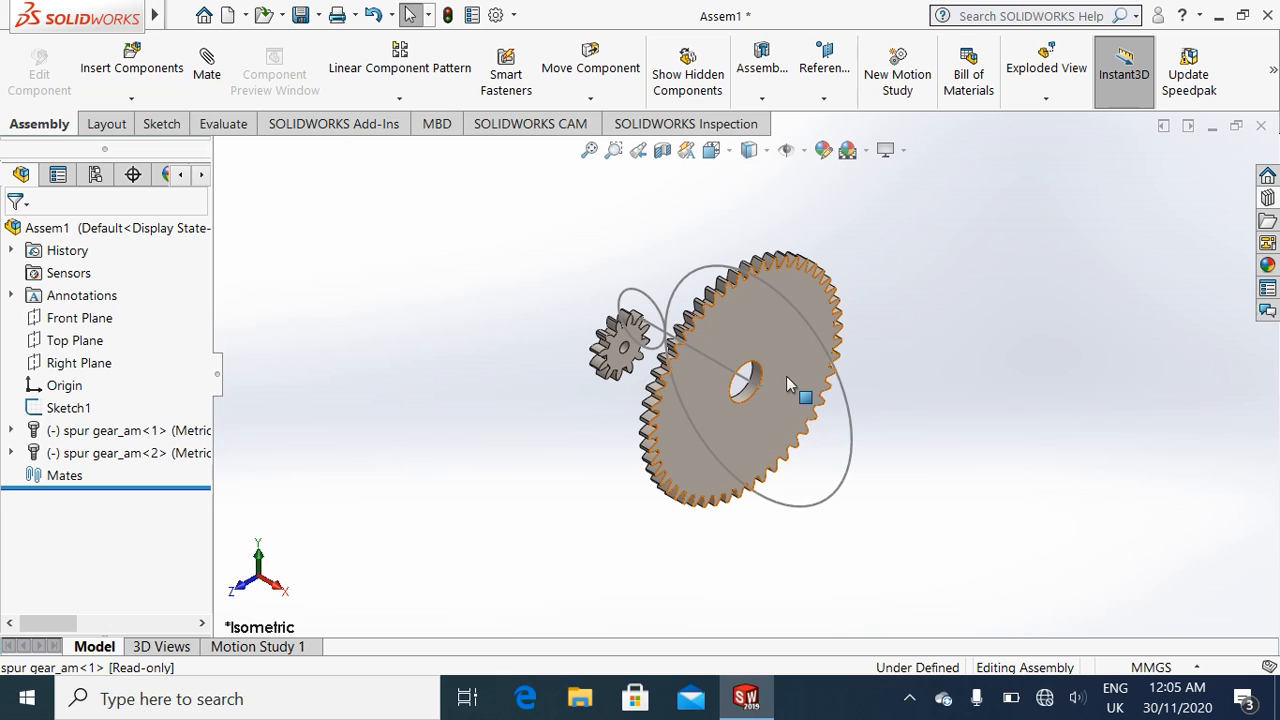
pyautogui.click(786, 376)
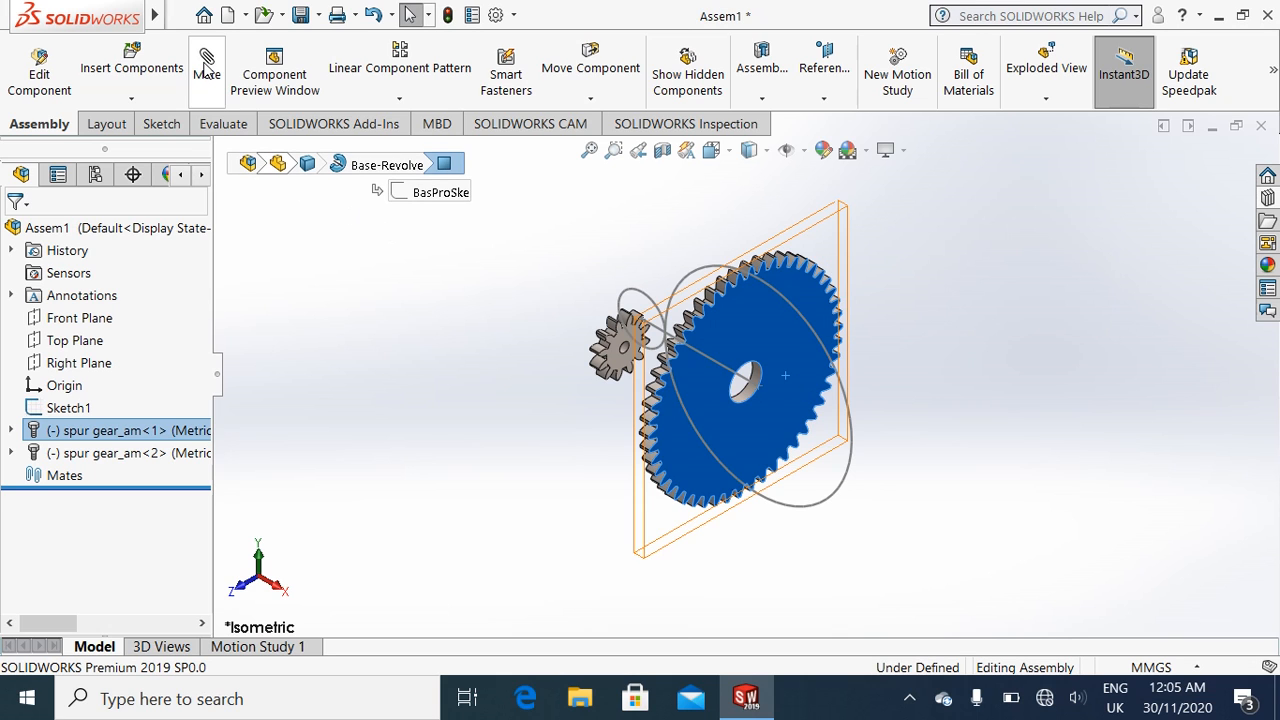
pyautogui.click(206, 73)
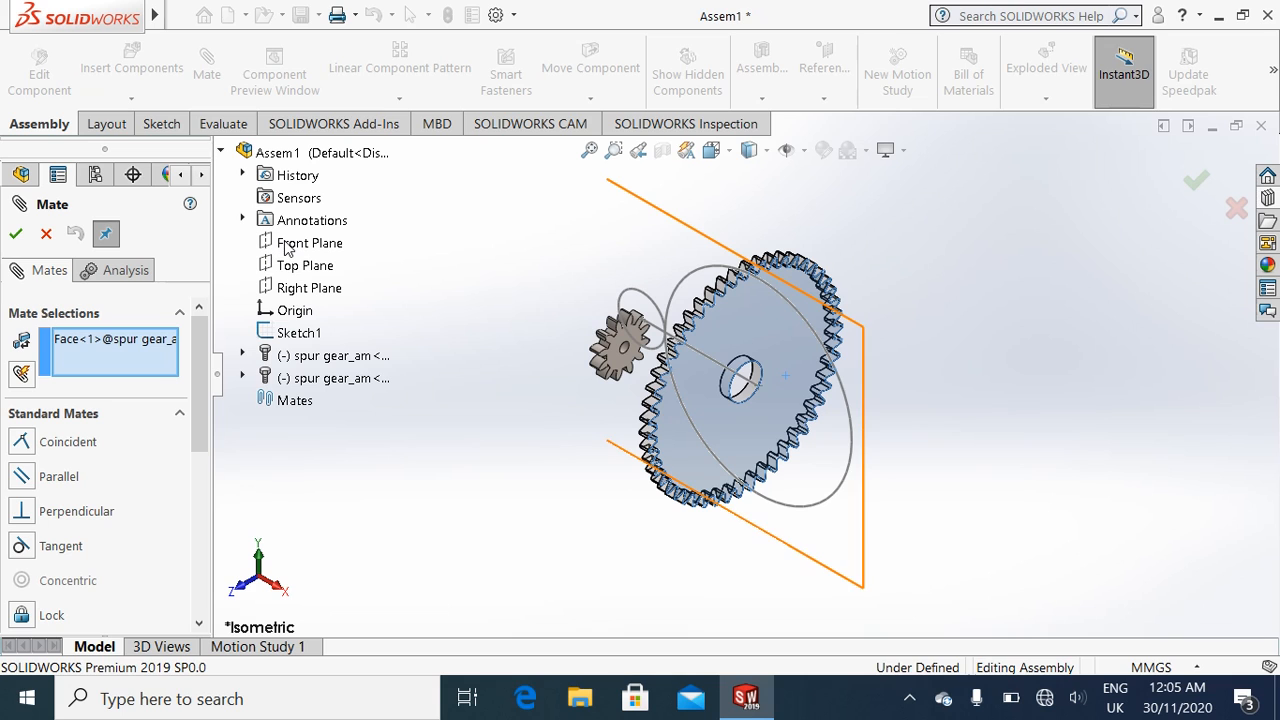
pyautogui.click(285, 245)
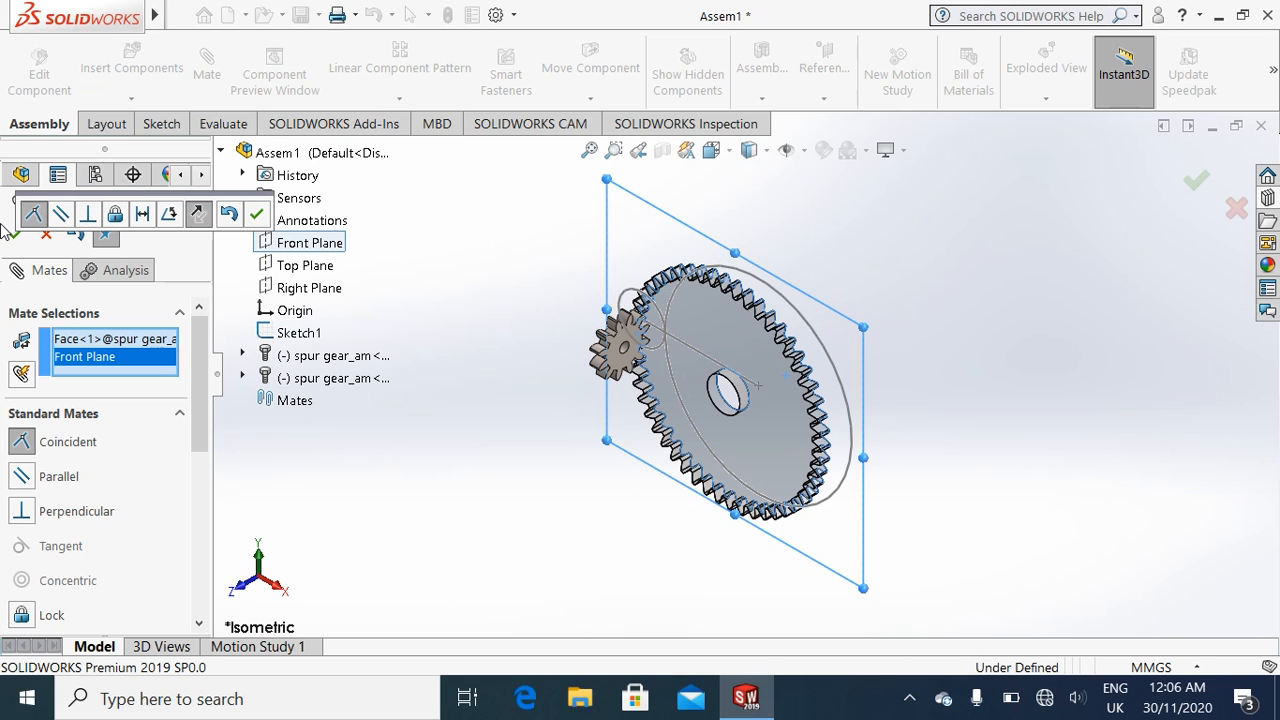
pyautogui.click(12, 233)
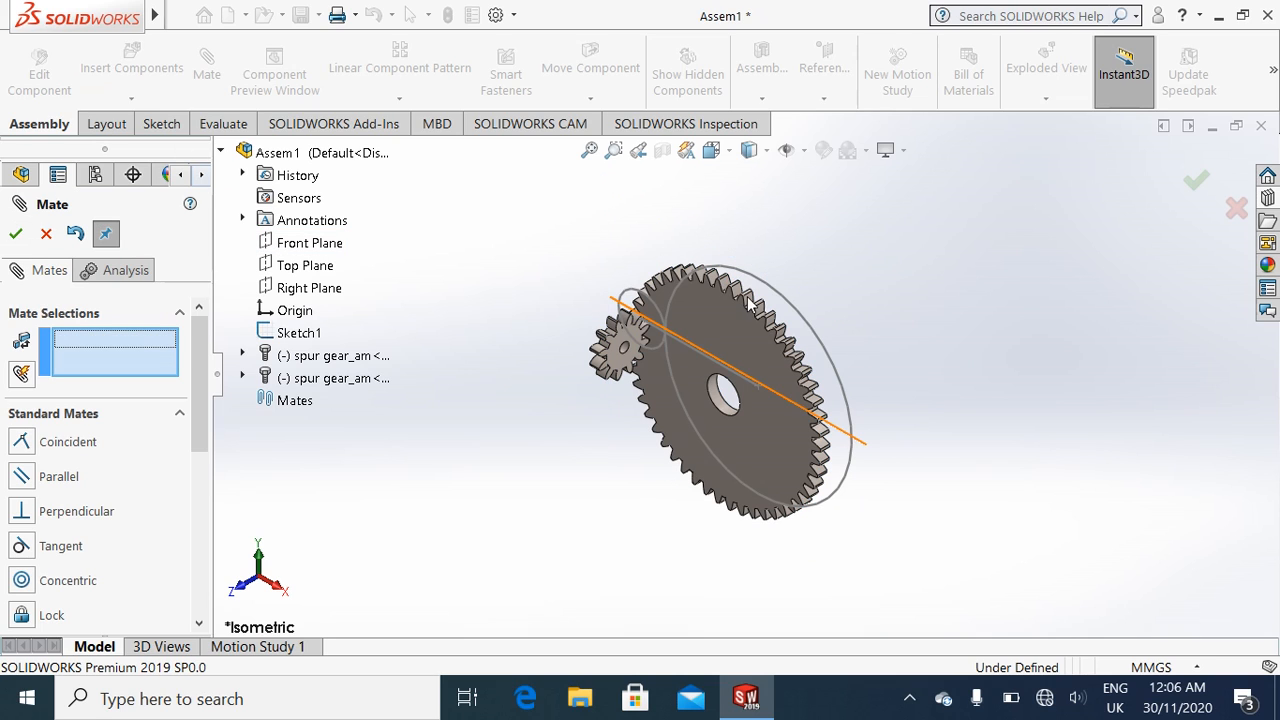
# Step: Mate the small gear's flat side face coincident with the Front Plane and leave the Mate command
pyautogui.click(628, 362)
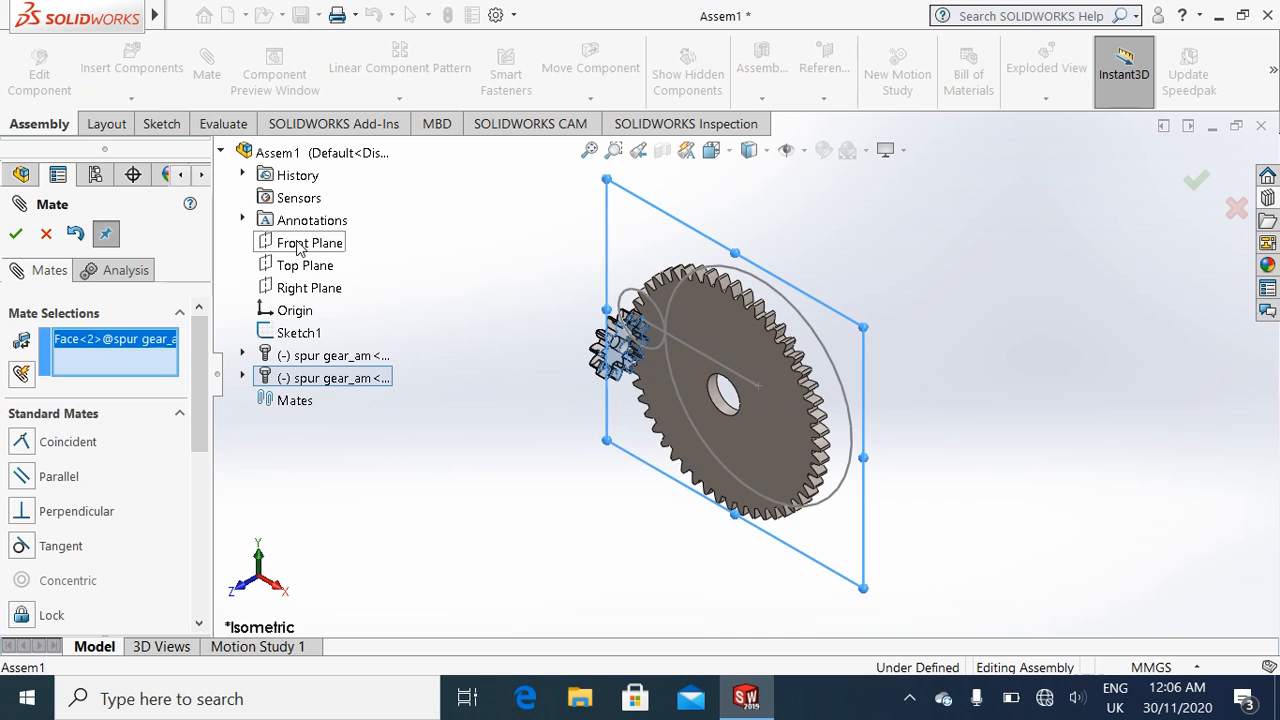
pyautogui.click(298, 245)
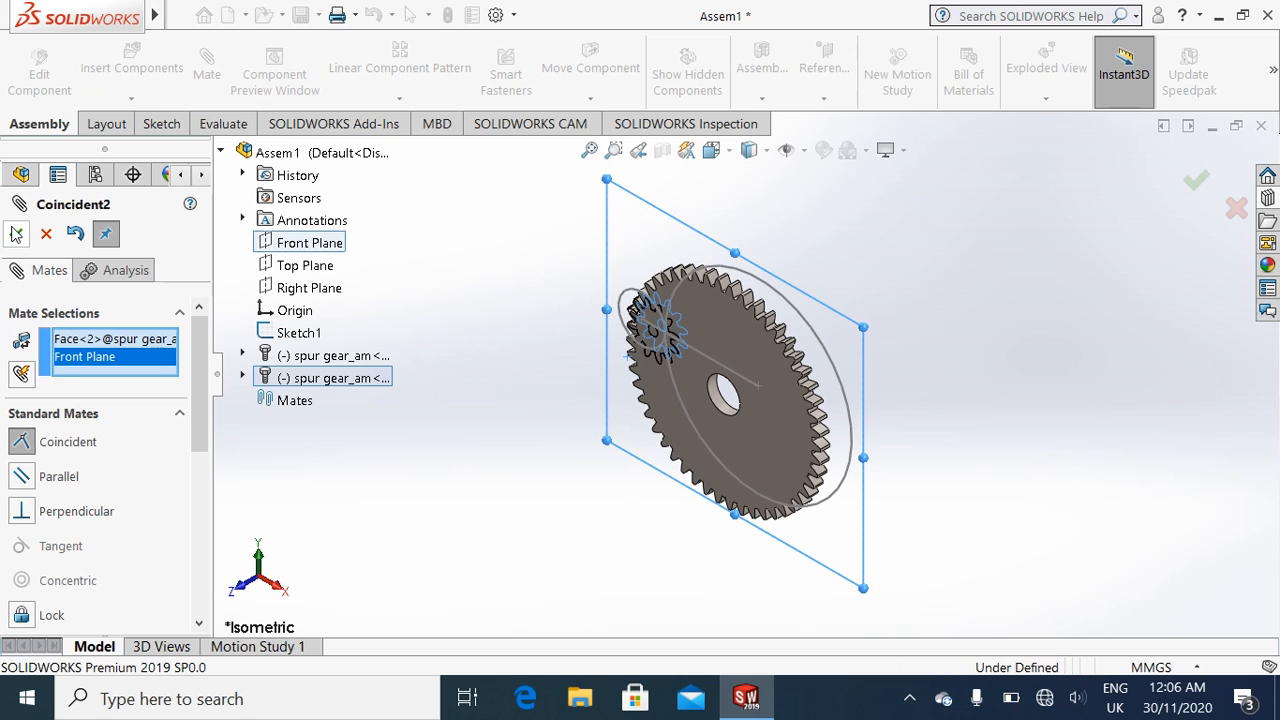
pyautogui.click(15, 233)
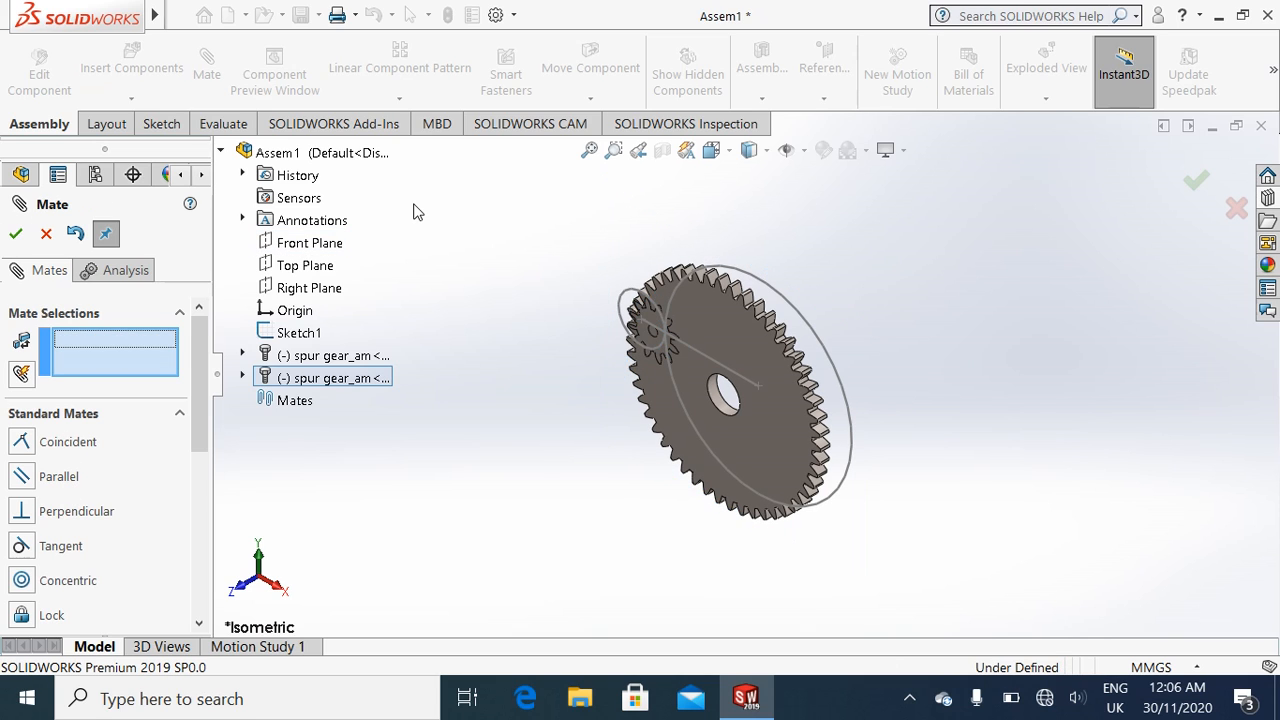
pyautogui.click(46, 233)
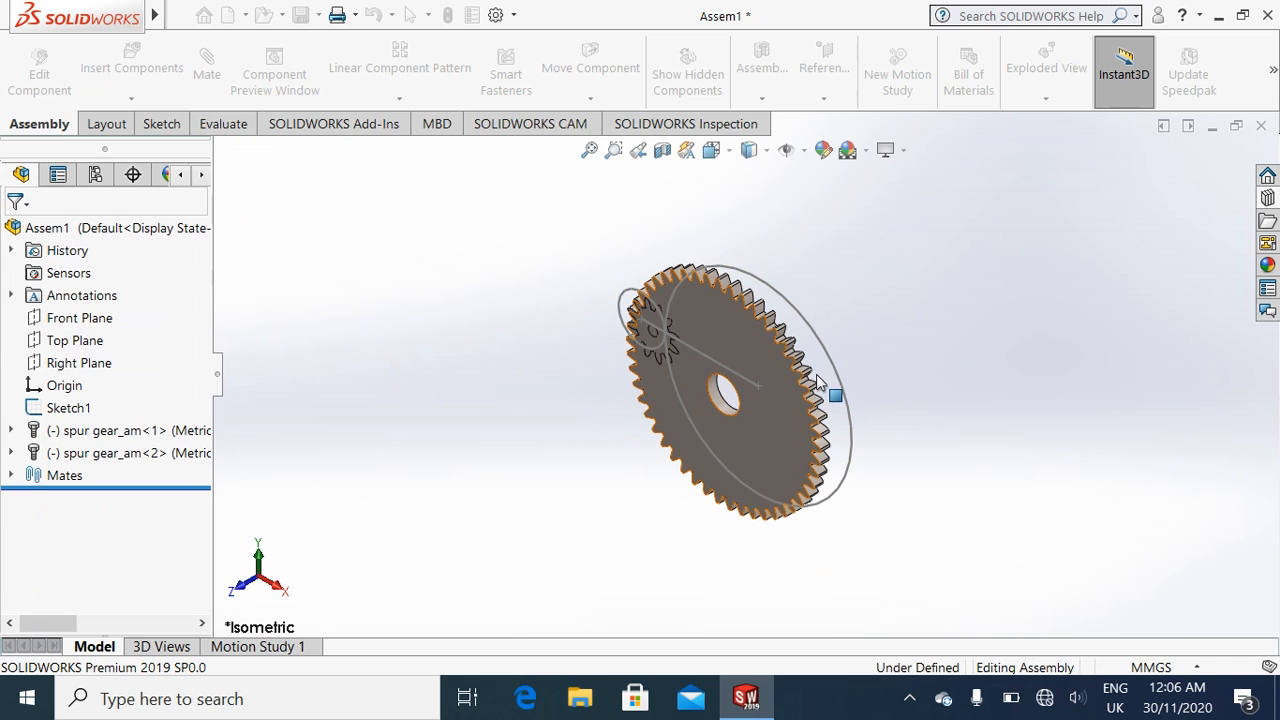
# Step: Move the large gear away from the small gear within the Front Plane and clear the selection
pyautogui.moveTo(885, 383); pyautogui.dragTo(993, 350)
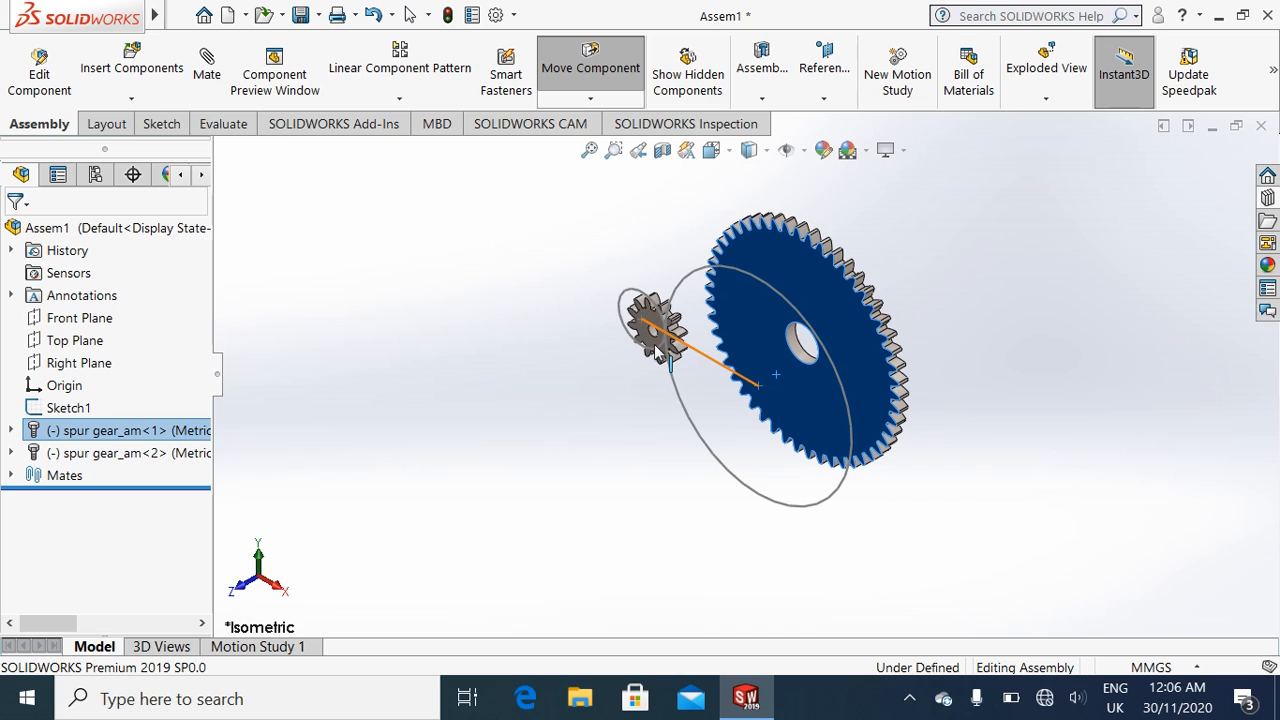
pyautogui.click(591, 283)
pyautogui.click(963, 230)
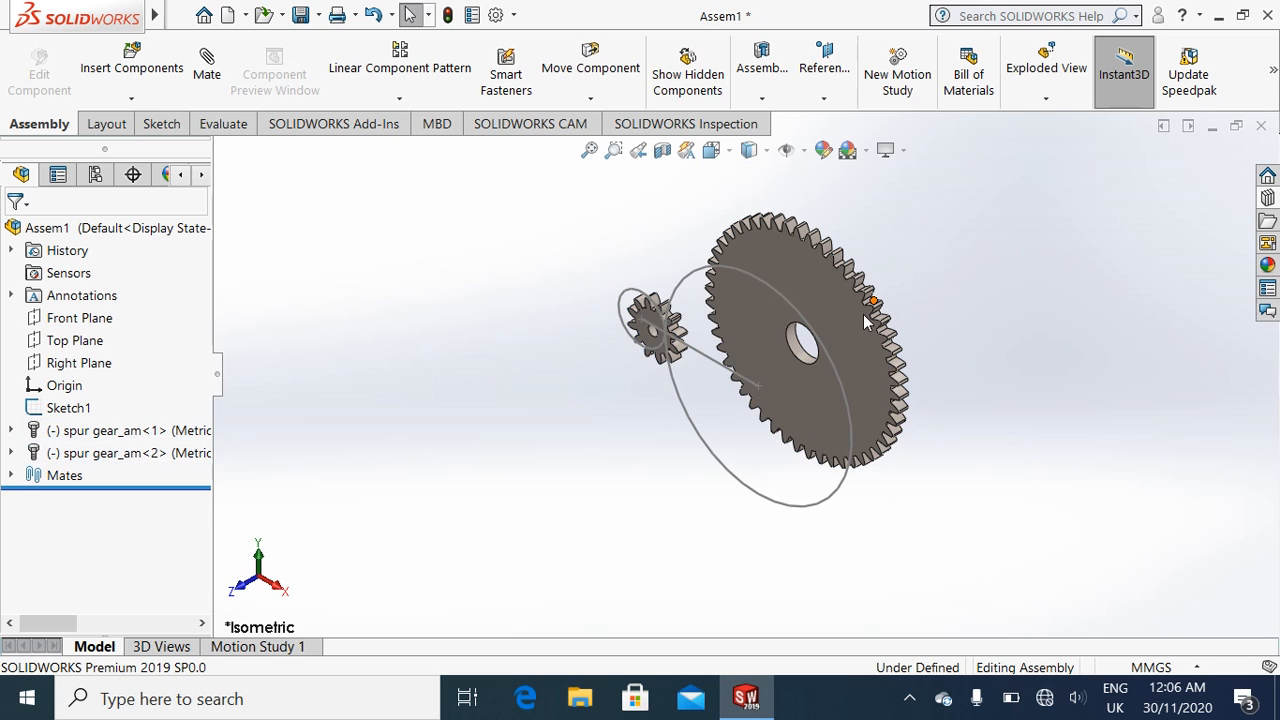
# Step: Add a Concentric mate between the large sketch circle's centre point and the large gear's bore
pyautogui.scroll(2, 845, 372)
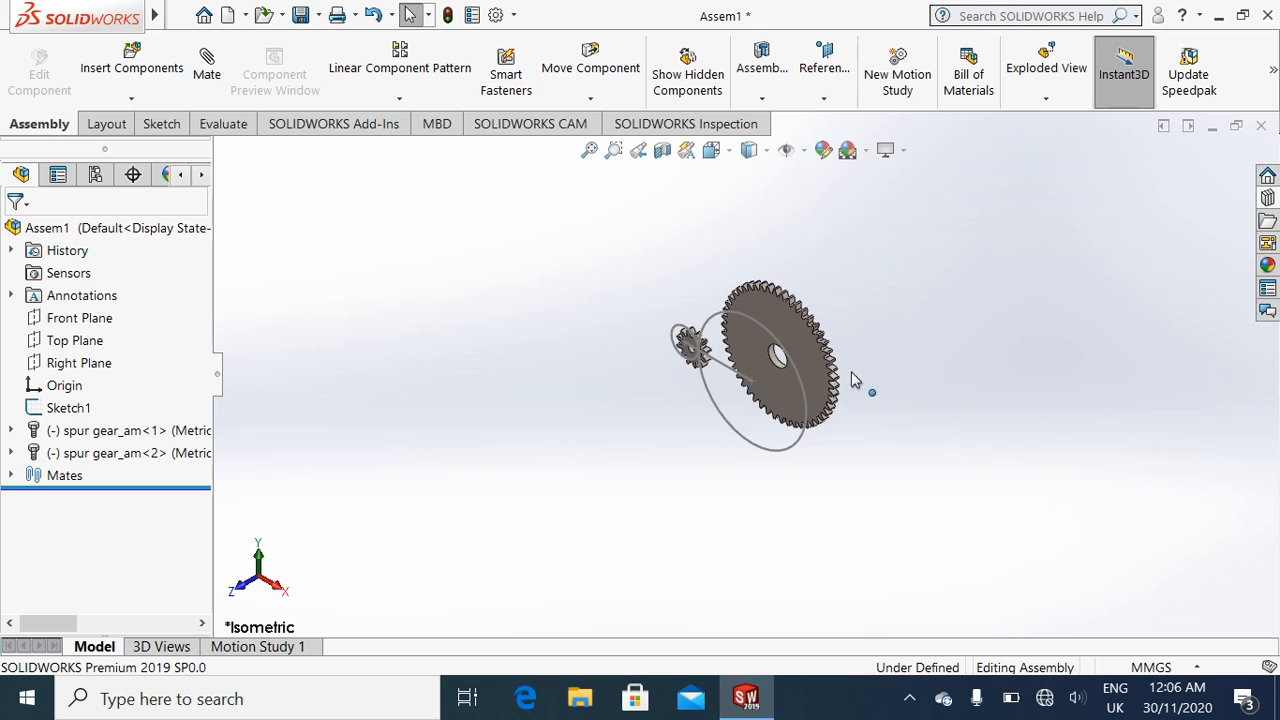
pyautogui.scroll(-3, 876, 431)
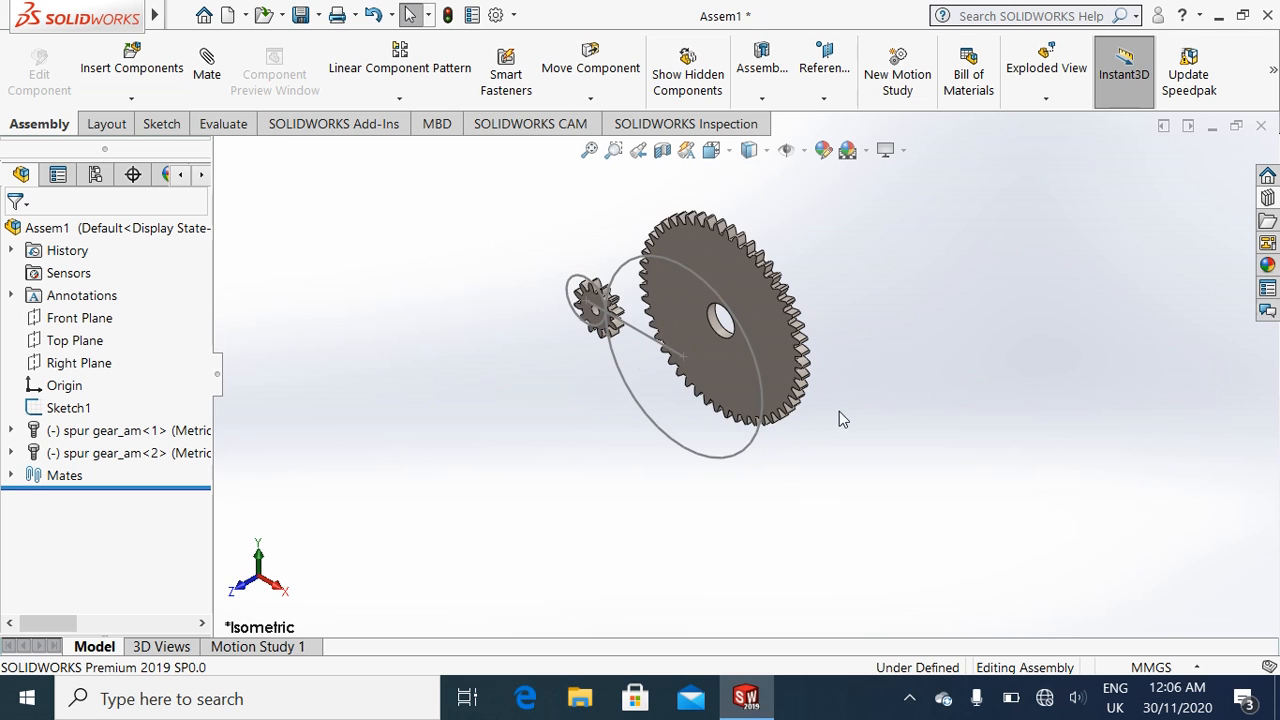
pyautogui.scroll(-2, 600, 283)
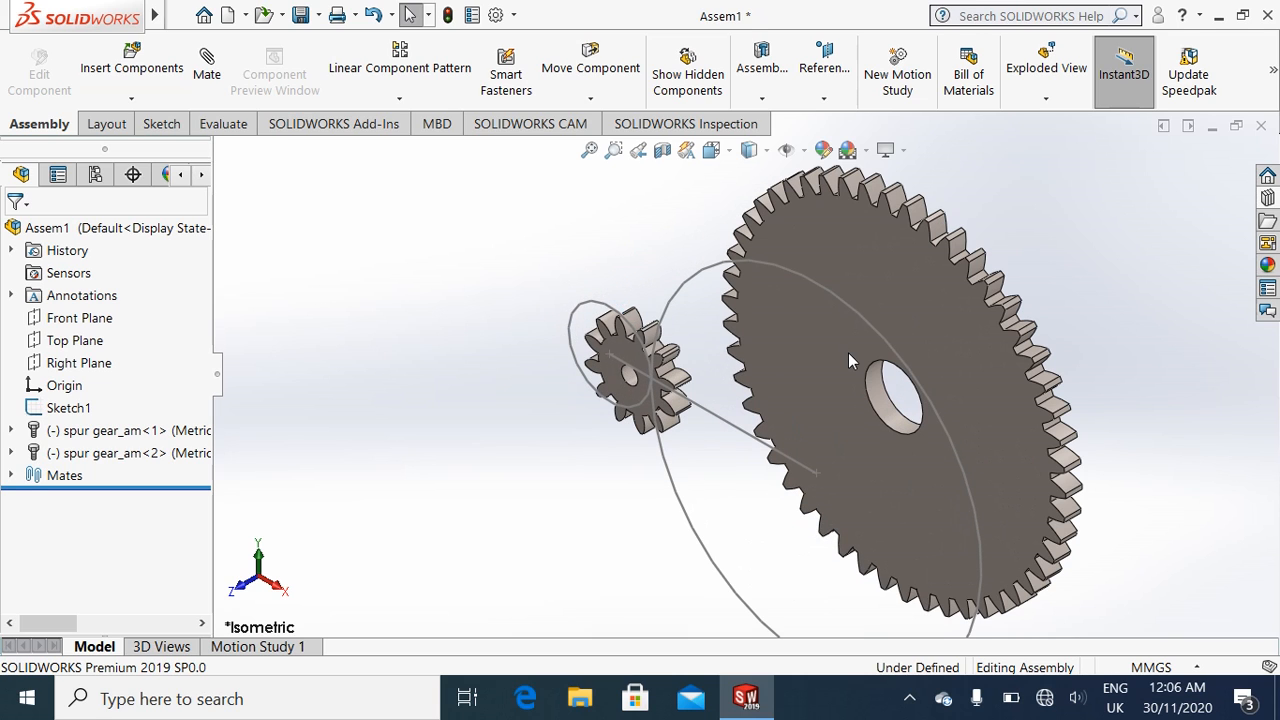
pyautogui.click(818, 472)
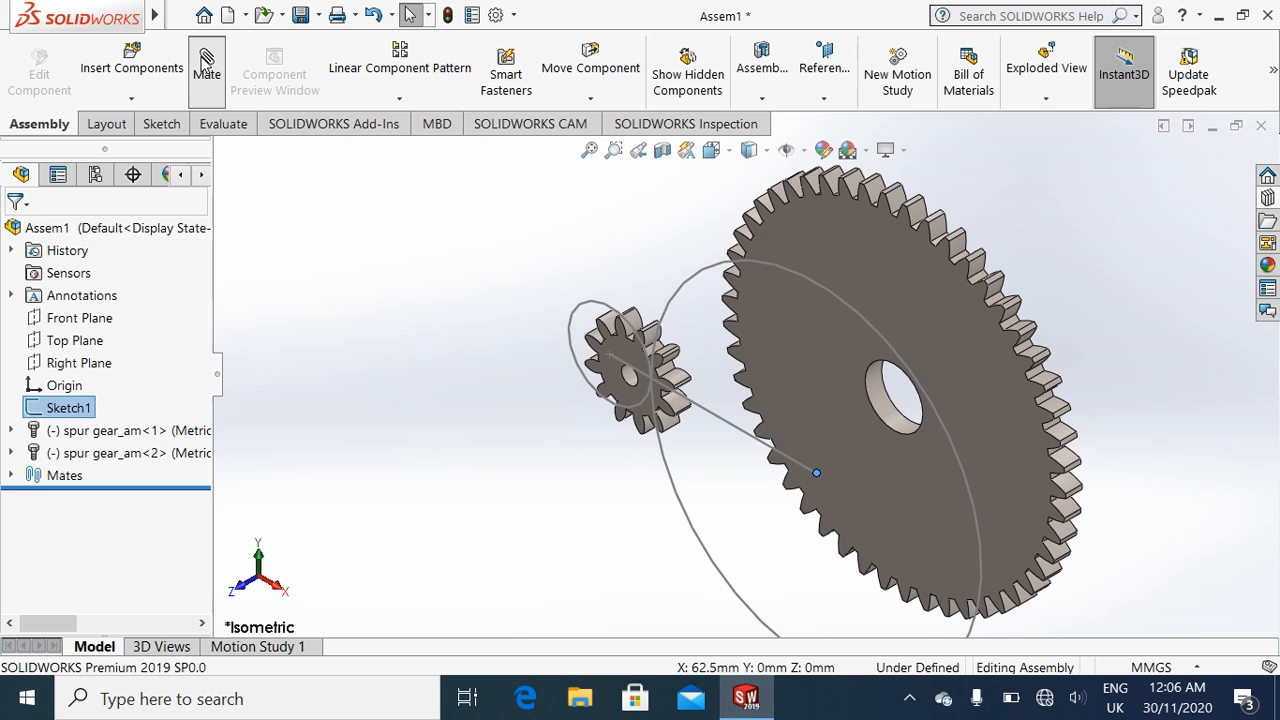
pyautogui.click(206, 62)
pyautogui.click(68, 580)
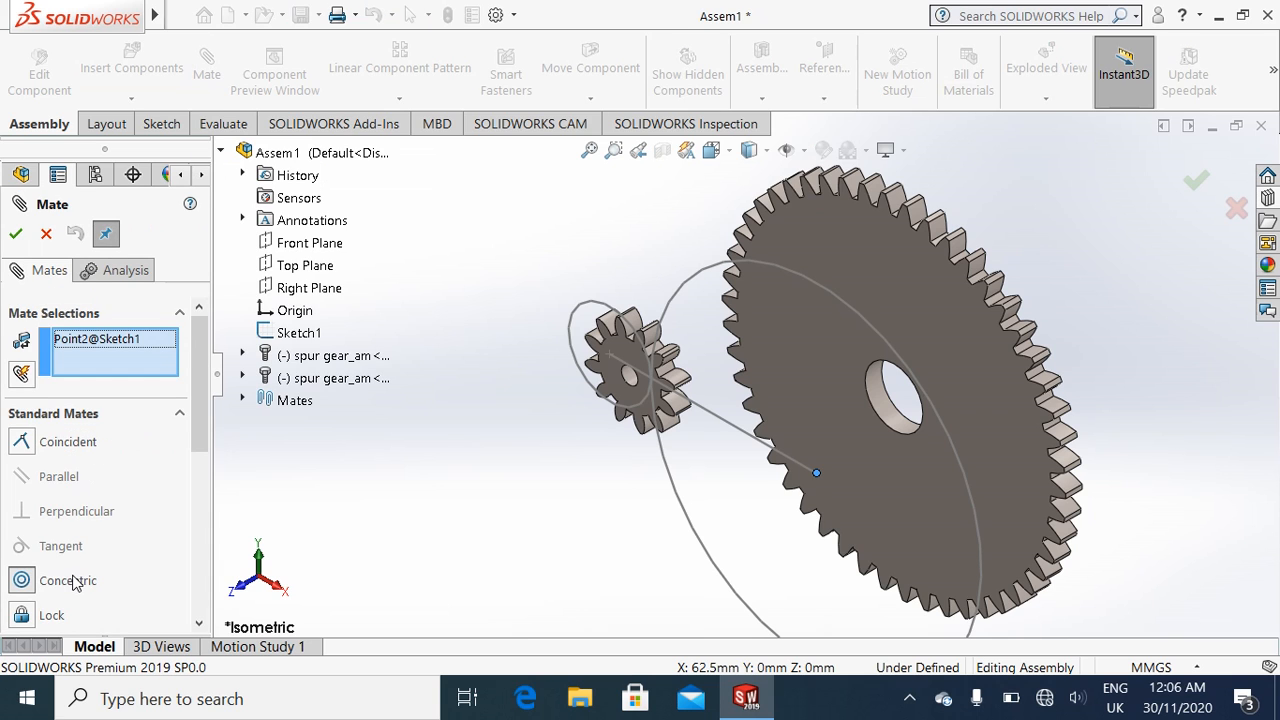
pyautogui.click(870, 392)
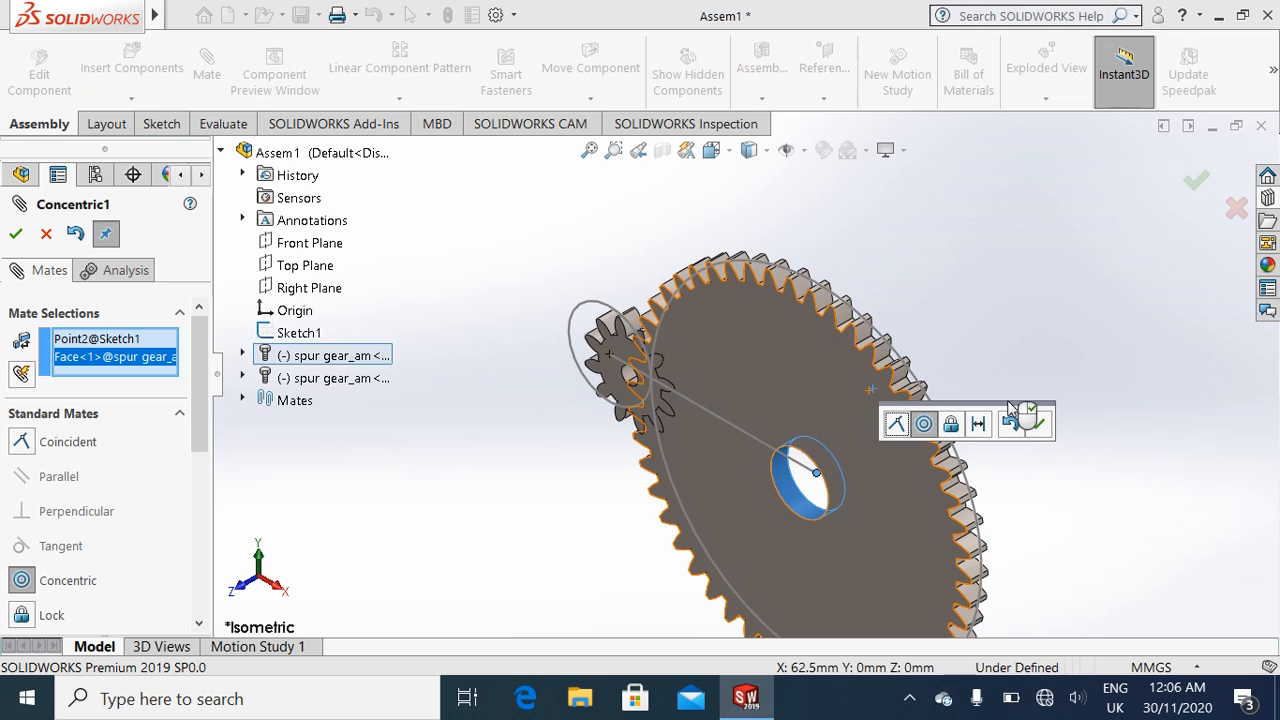
pyautogui.click(1040, 427)
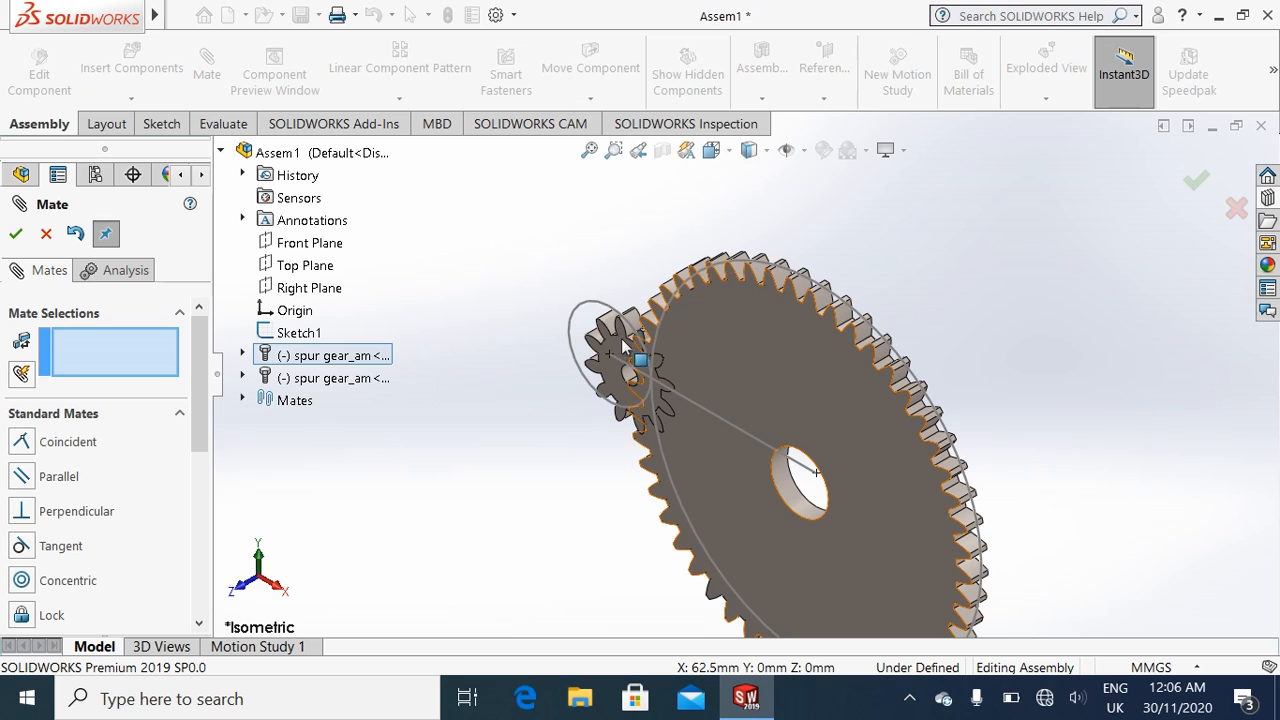
# Step: Add a Concentric mate between the small sketch circle's centre point and the small gear's bore, and leave the Mate command
pyautogui.moveTo(605, 289); pyautogui.dragTo(581, 257)
pyautogui.scroll(-3, 640, 425)
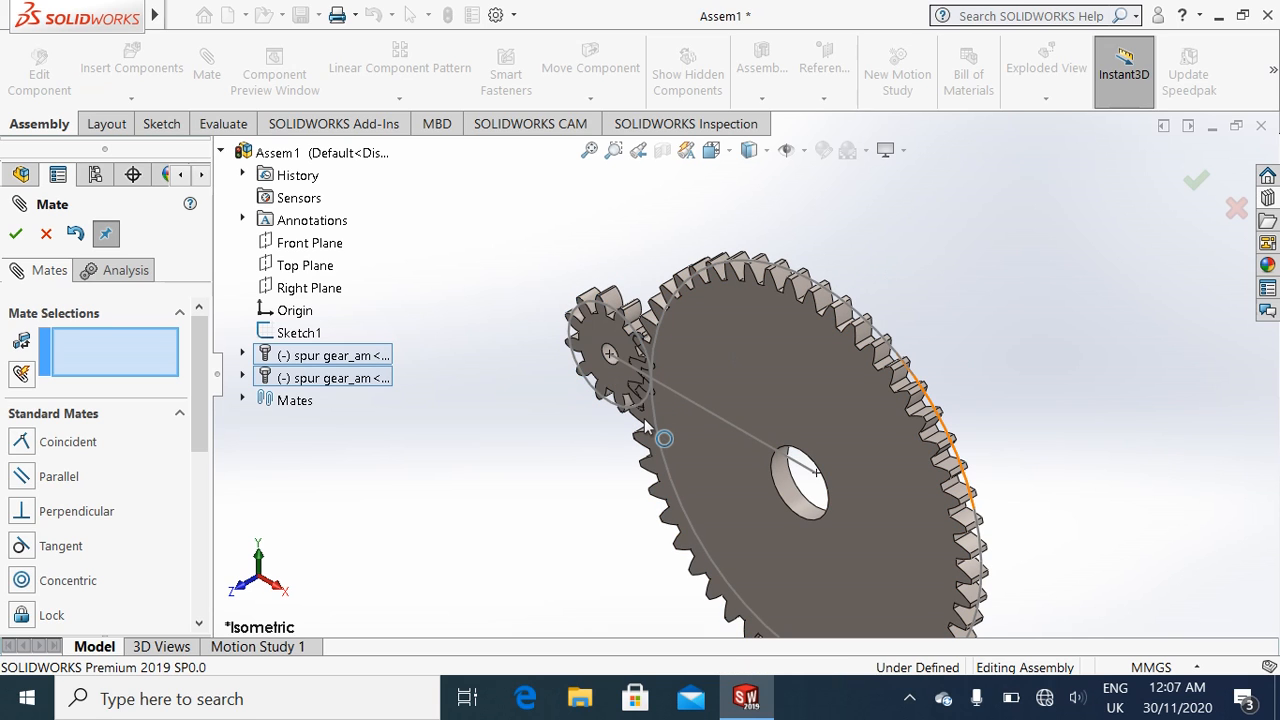
pyautogui.scroll(-2, 644, 418)
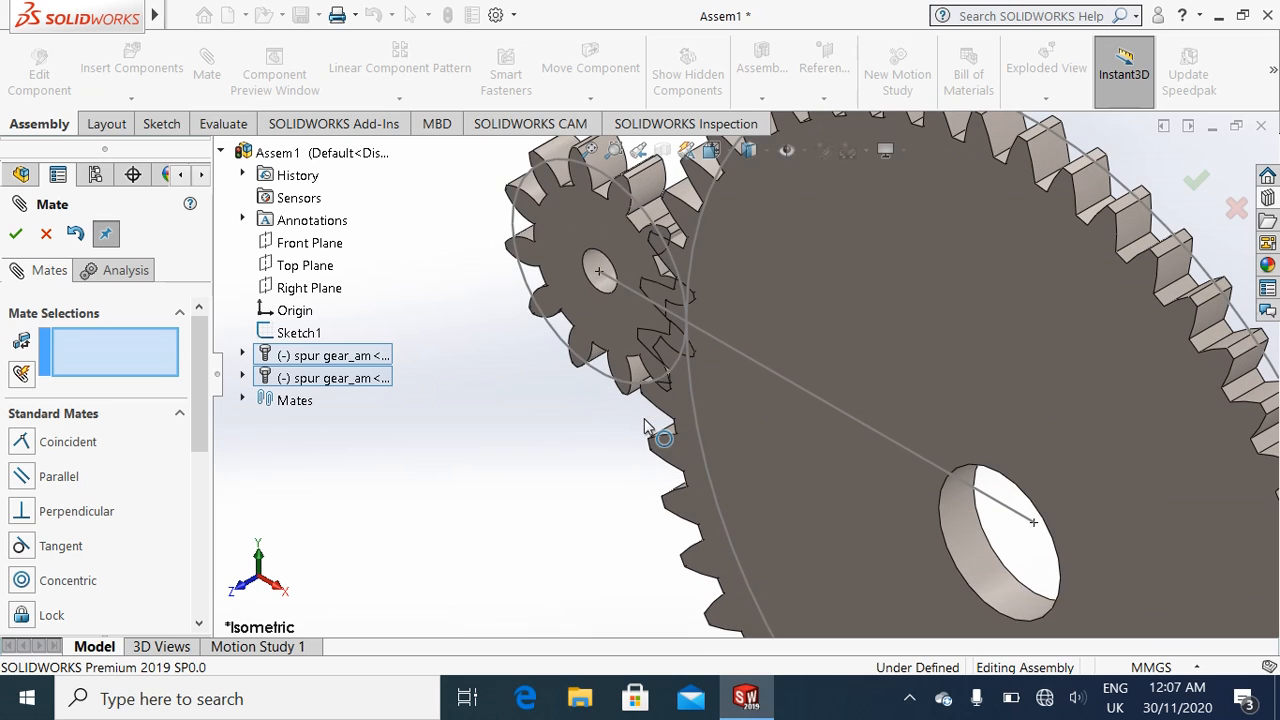
pyautogui.click(598, 272)
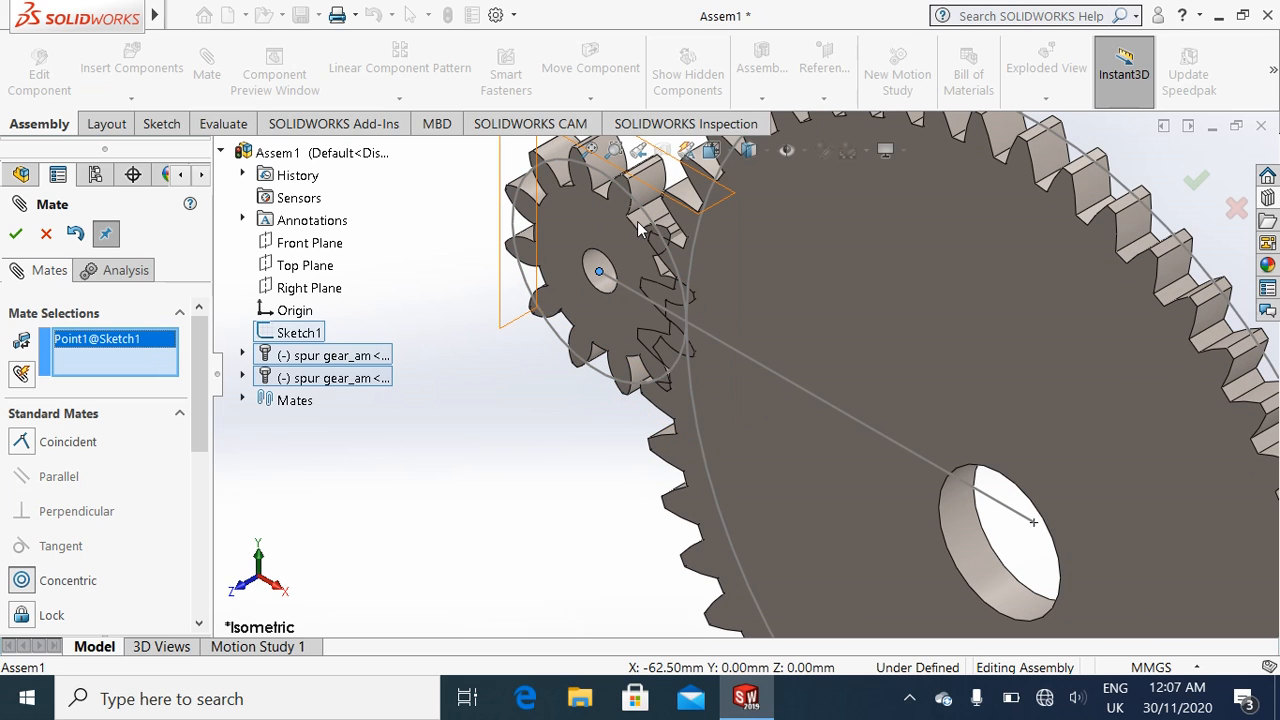
pyautogui.click(593, 266)
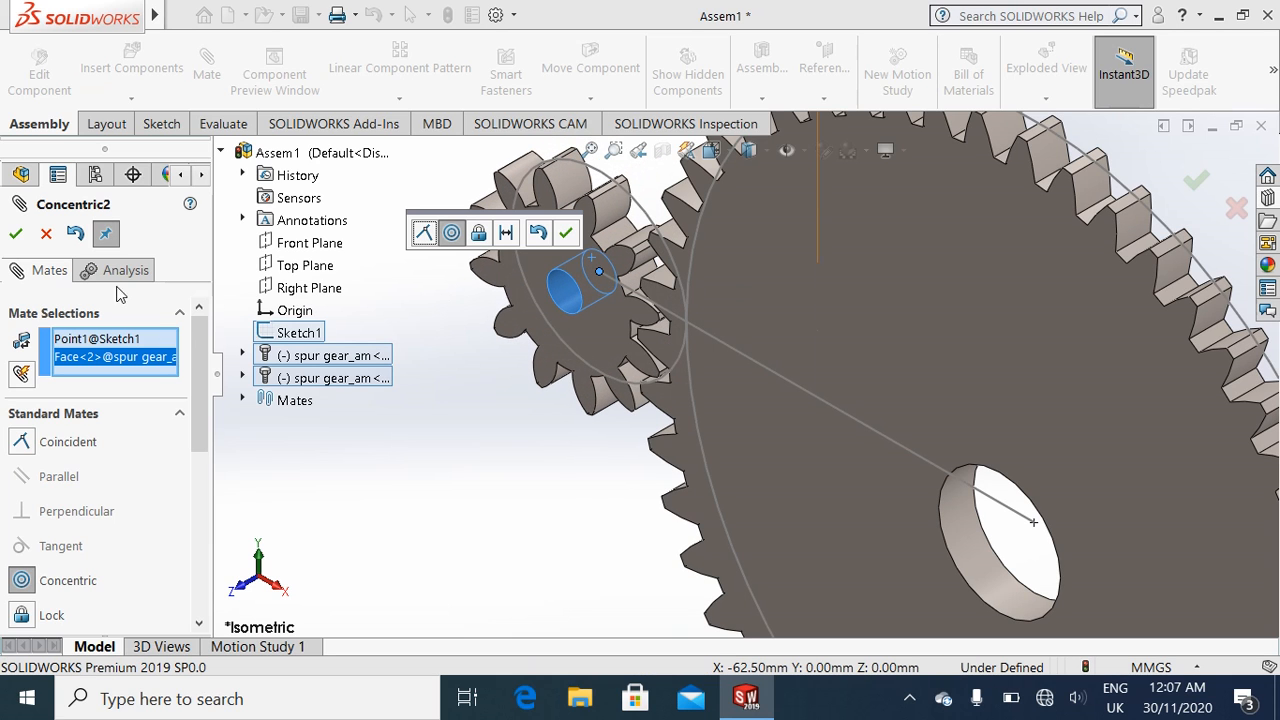
pyautogui.click(16, 236)
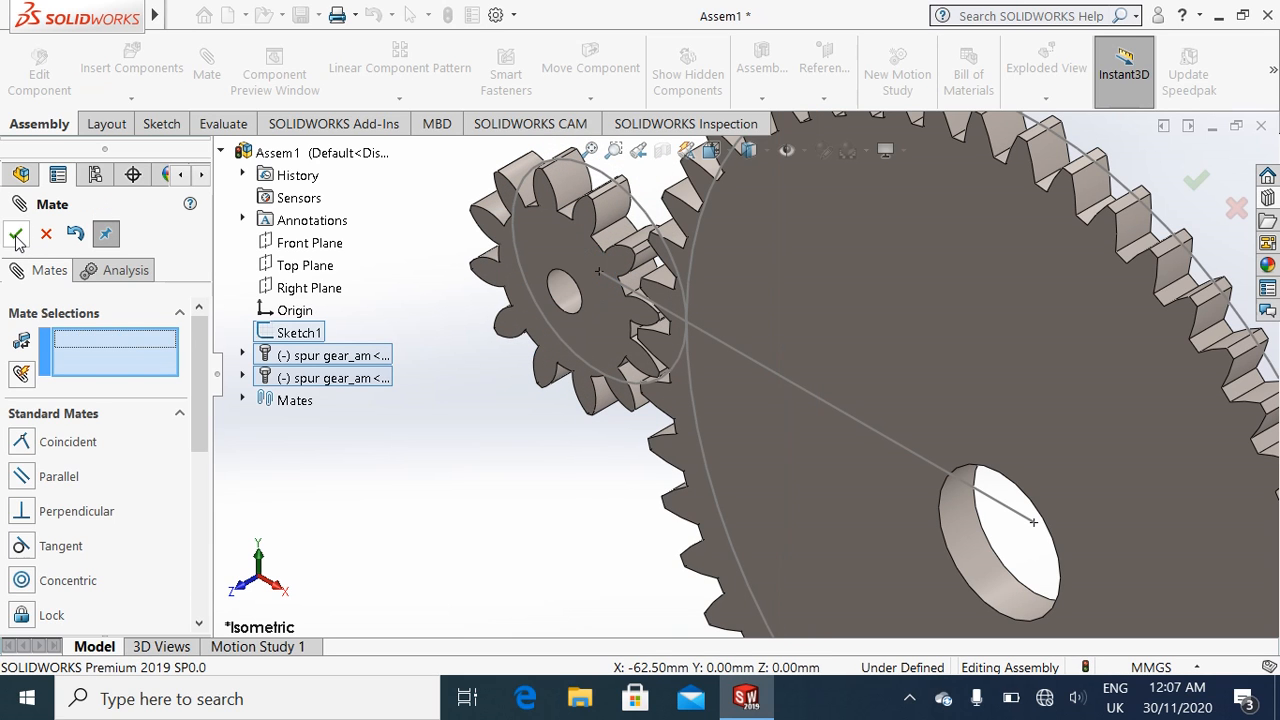
pyautogui.click(45, 234)
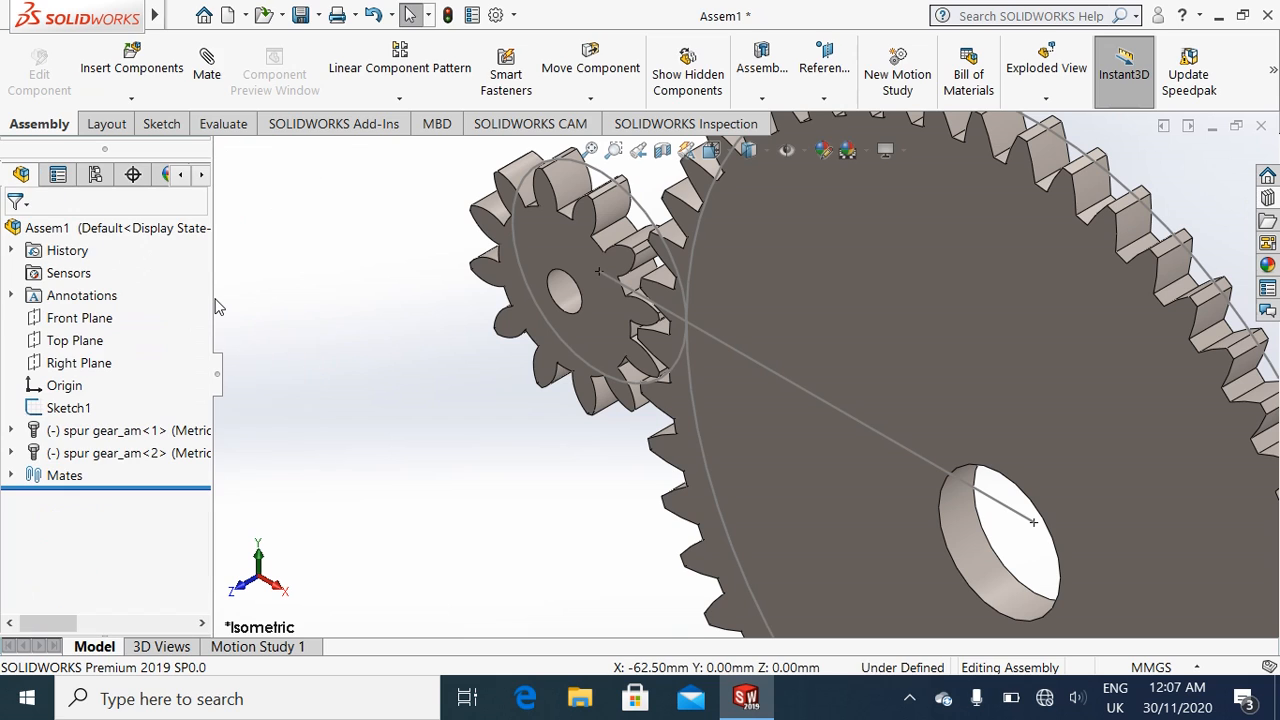
# Step: Turn the large gear slightly about its bore to check its tooth engagement, and hide the layout sketch Sketch1
pyautogui.hotkey('ctrl', '1')
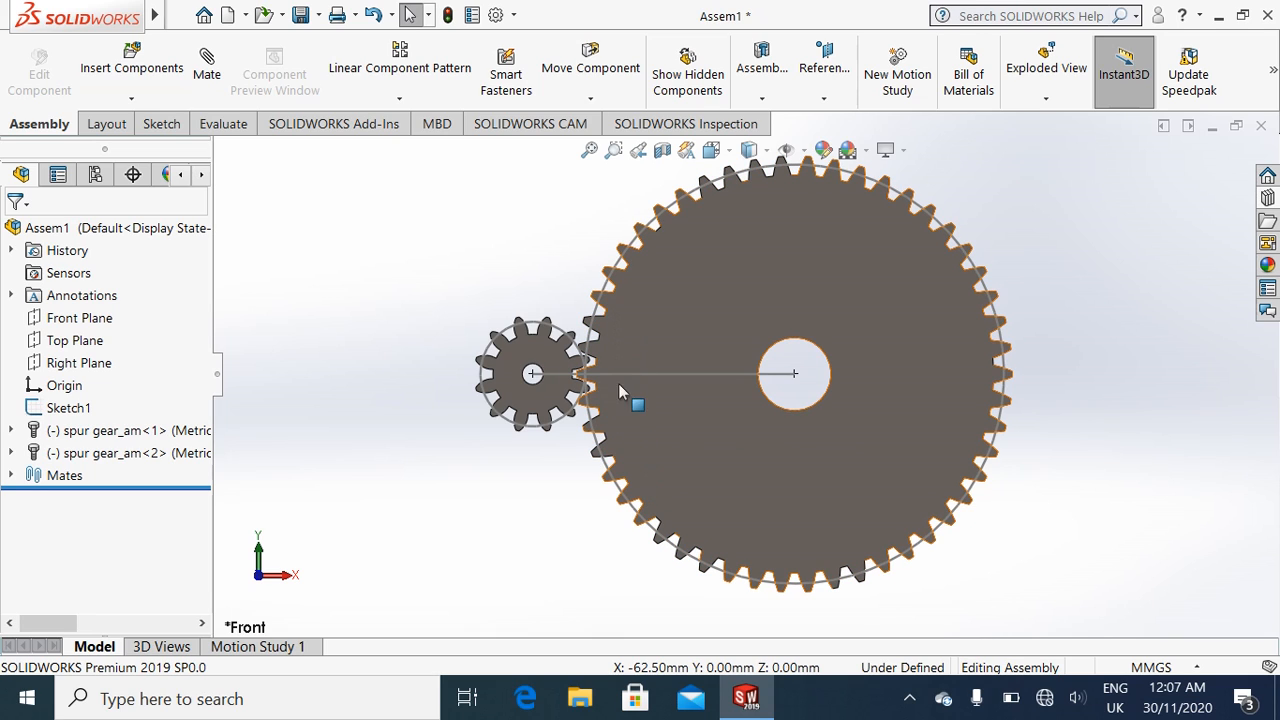
pyautogui.click(622, 316)
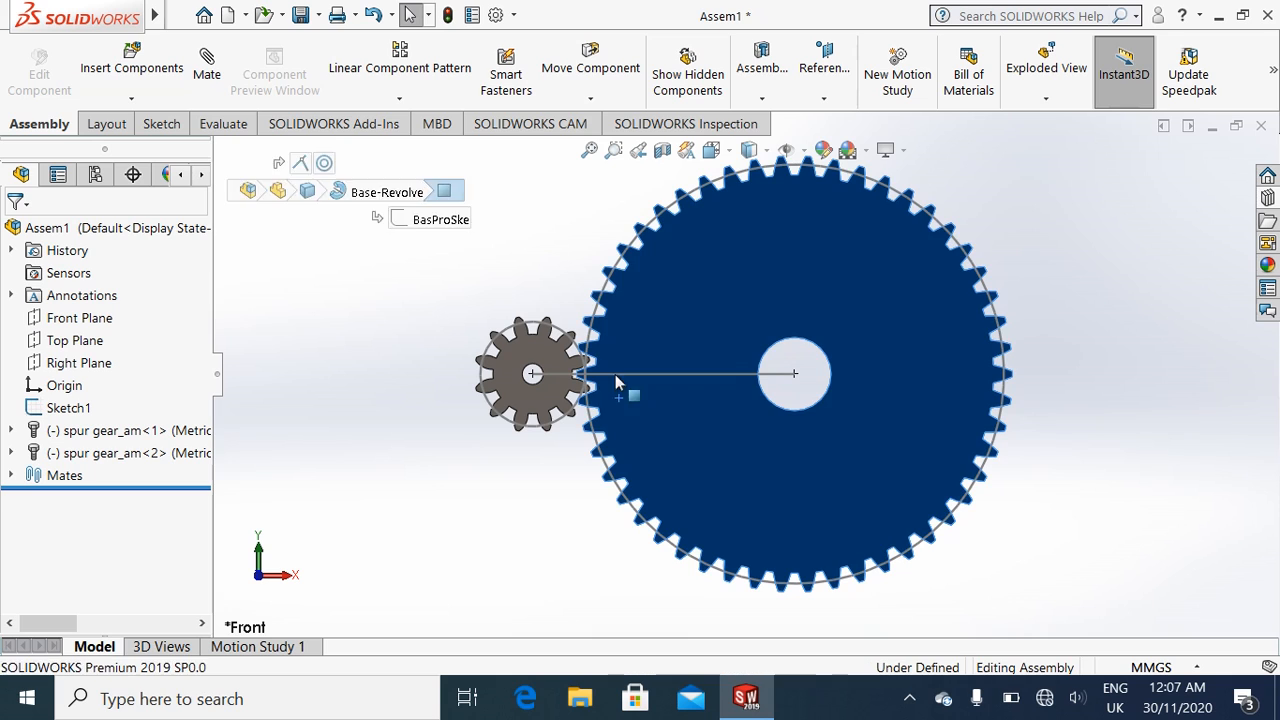
pyautogui.moveTo(638, 314); pyautogui.dragTo(637, 370)
pyautogui.press('Escape')
pyautogui.click(349, 407)
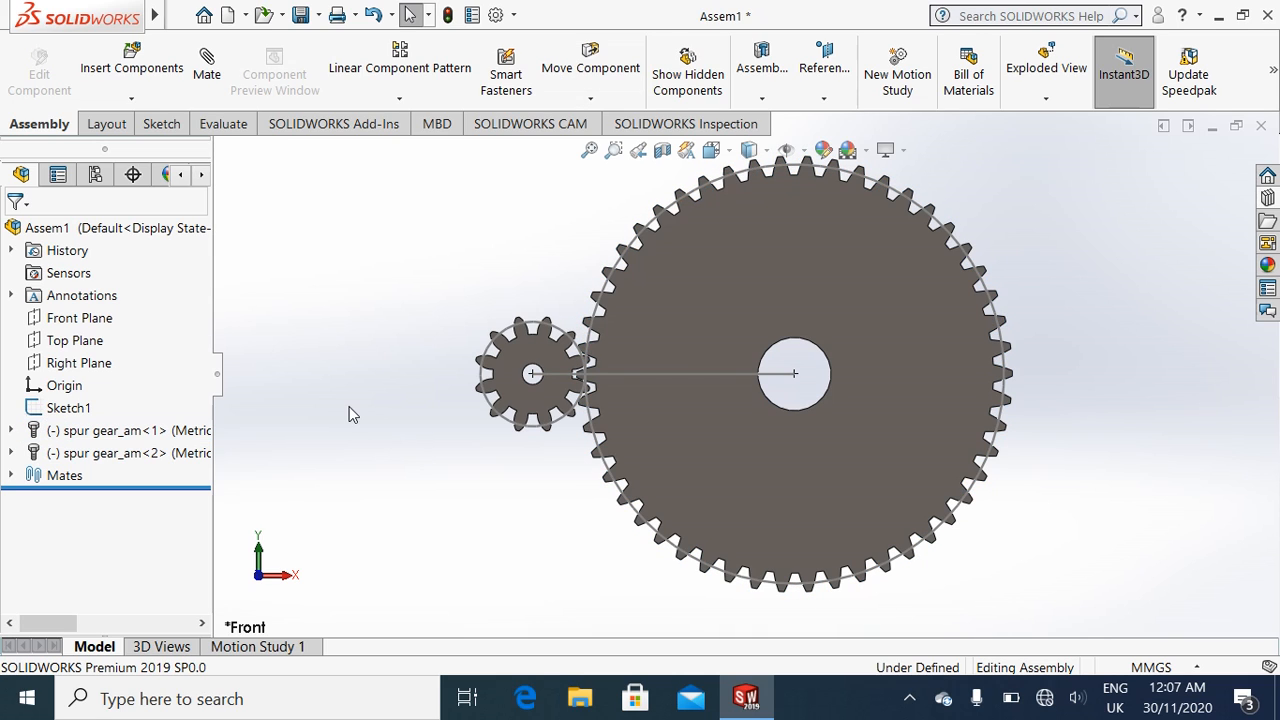
pyautogui.rightClick(55, 412)
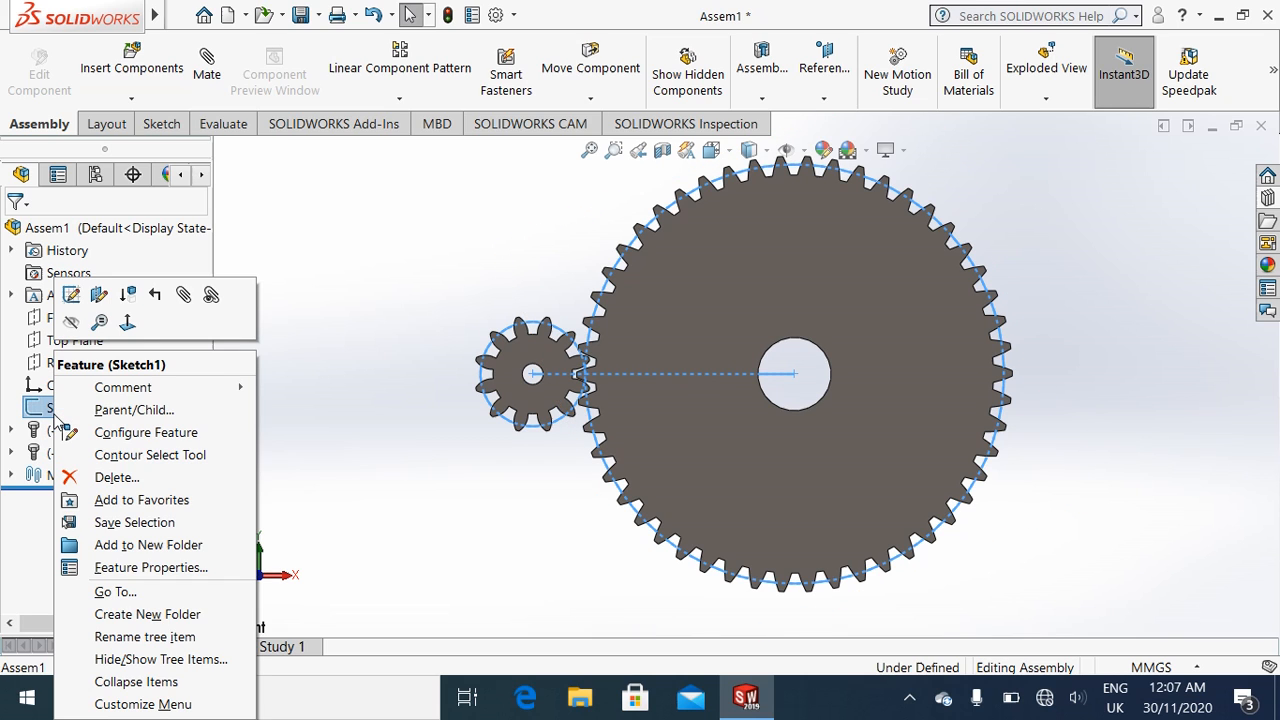
pyautogui.click(72, 322)
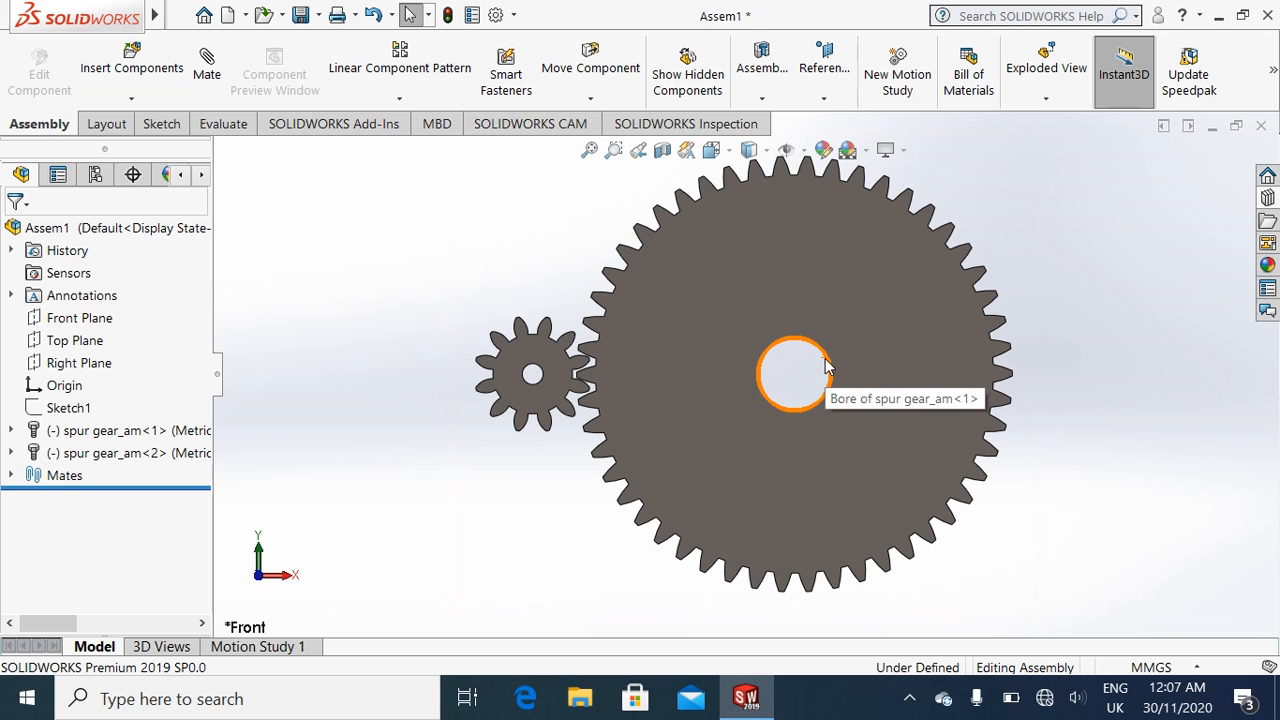
# Step: Start a new mate and choose the mechanical Gear mate type
pyautogui.hotkey('ctrl', '7')
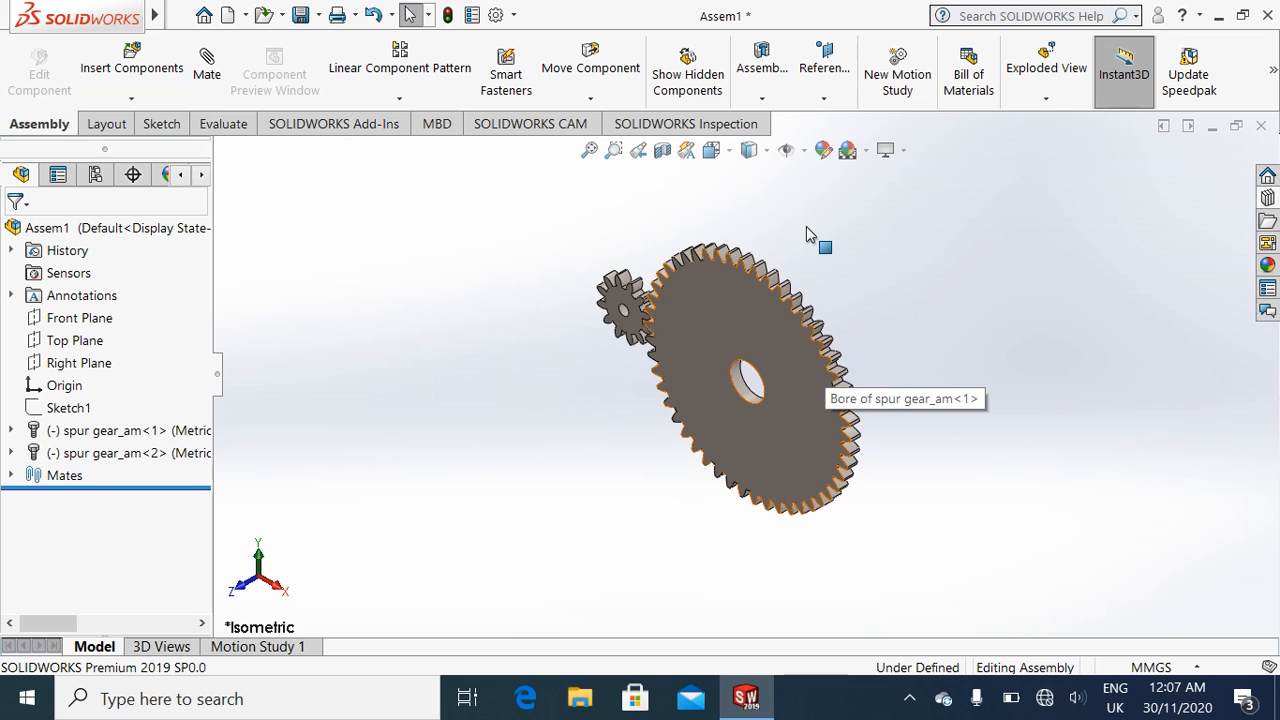
pyautogui.scroll(2, 806, 227)
pyautogui.scroll(-2, 806, 227)
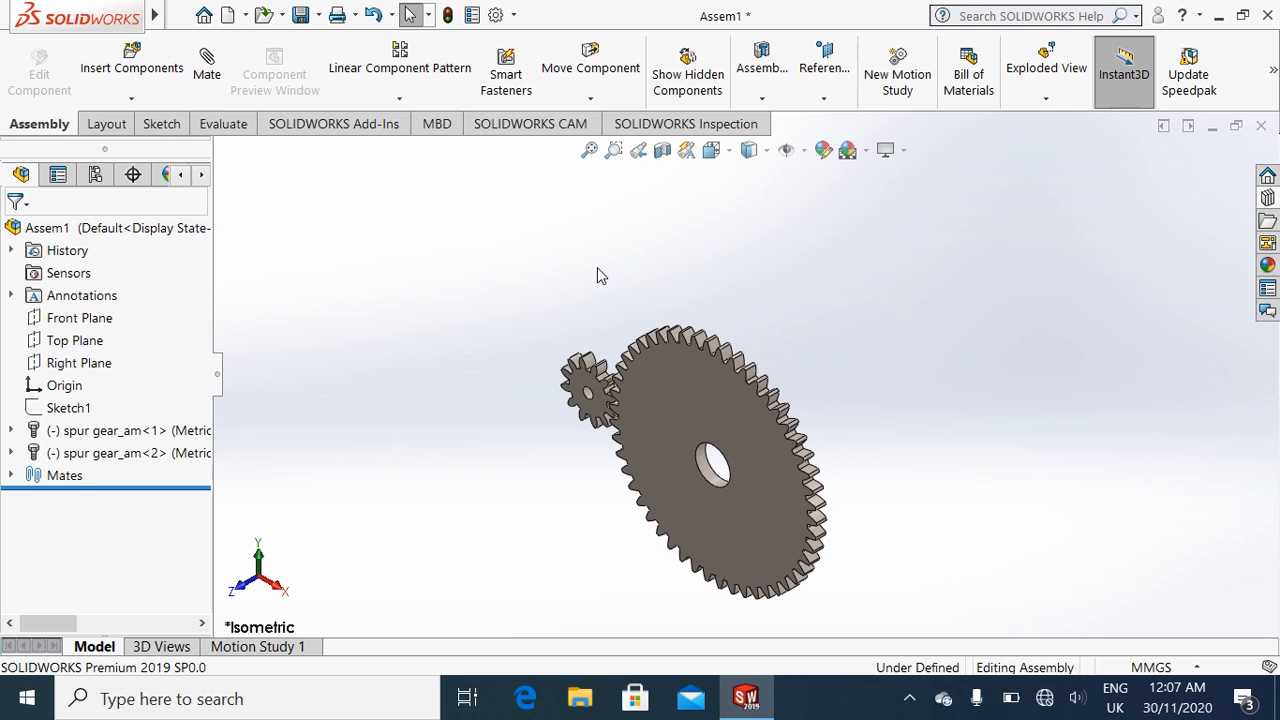
pyautogui.scroll(-2, 597, 270)
pyautogui.scroll(-2, 649, 458)
pyautogui.scroll(-2, 649, 458)
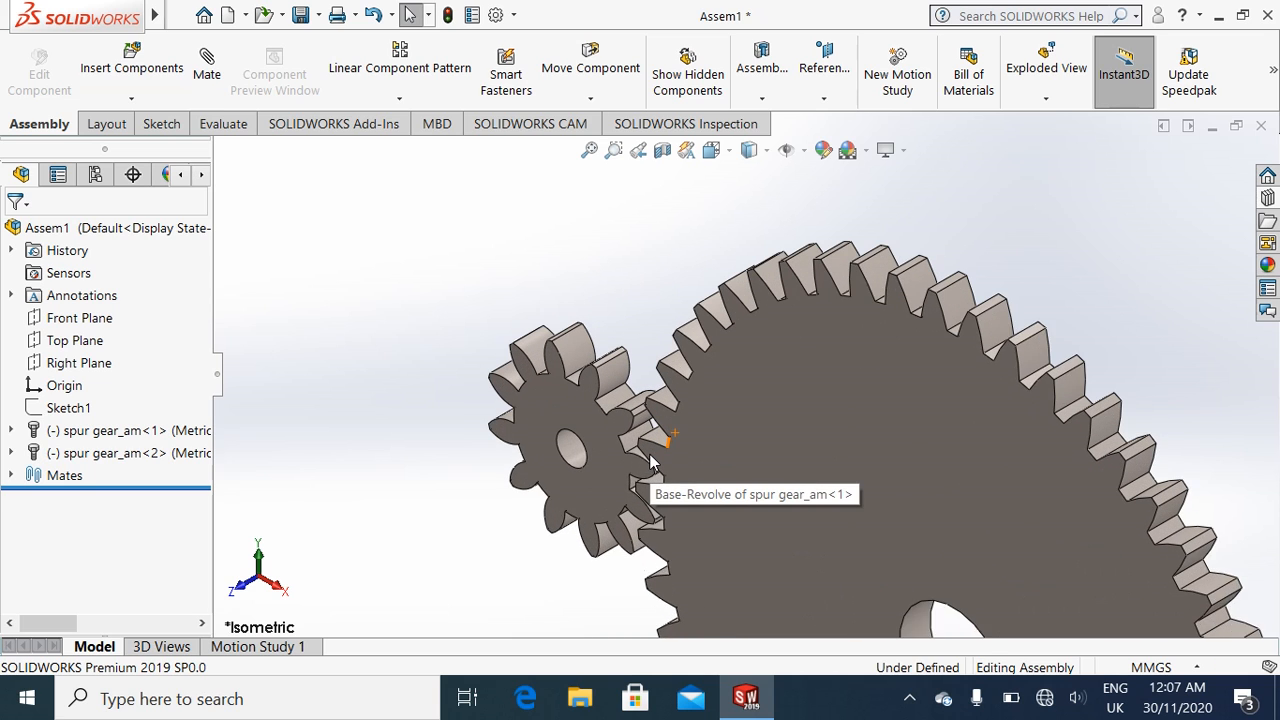
pyautogui.click(205, 70)
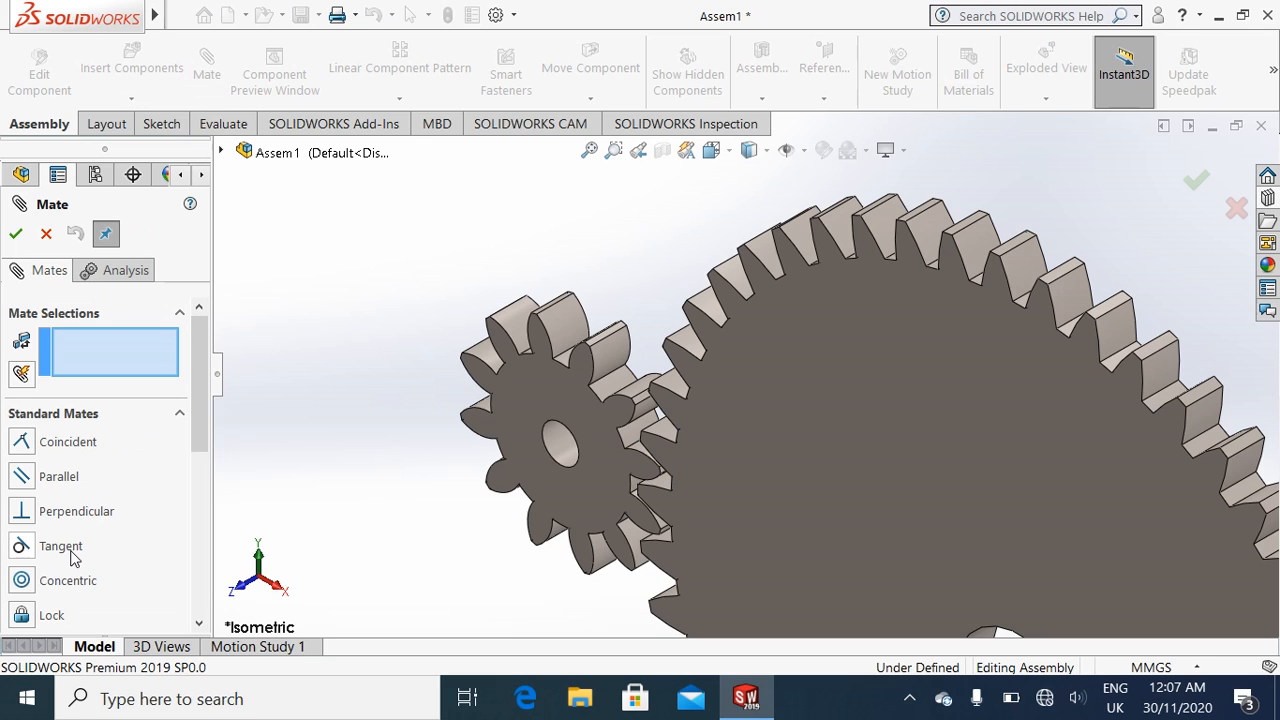
pyautogui.click(180, 415)
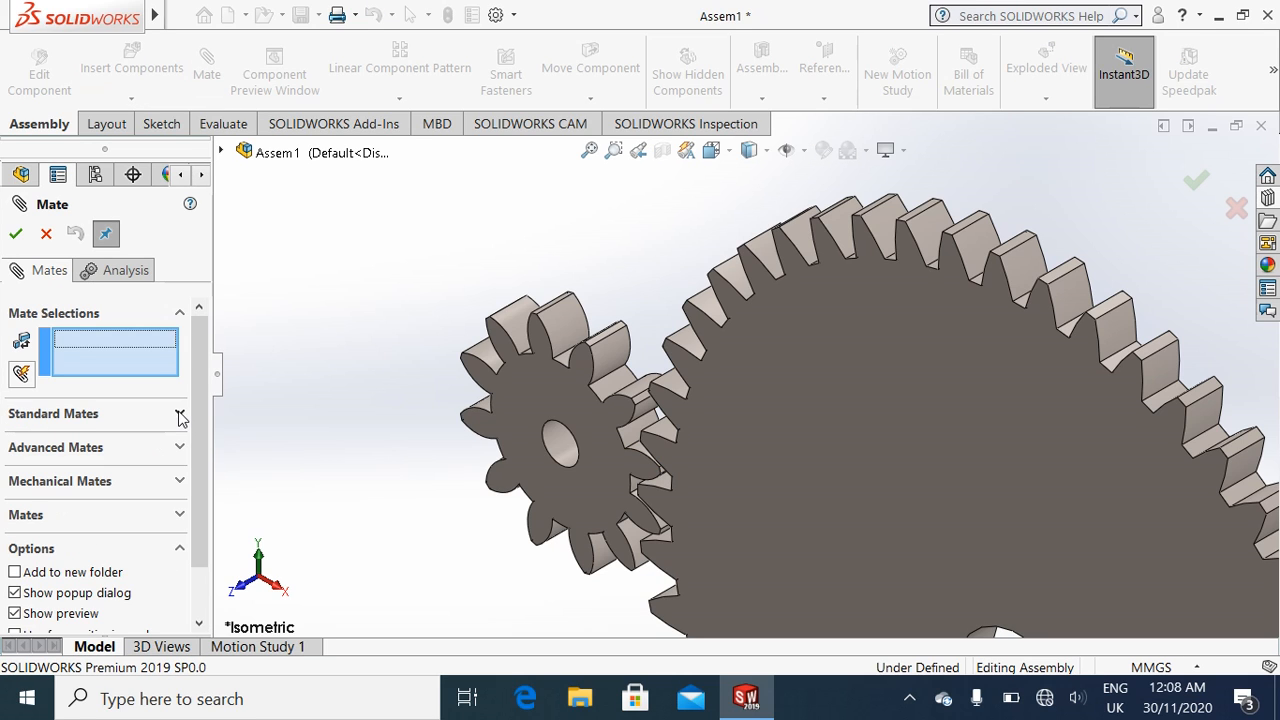
pyautogui.click(178, 443)
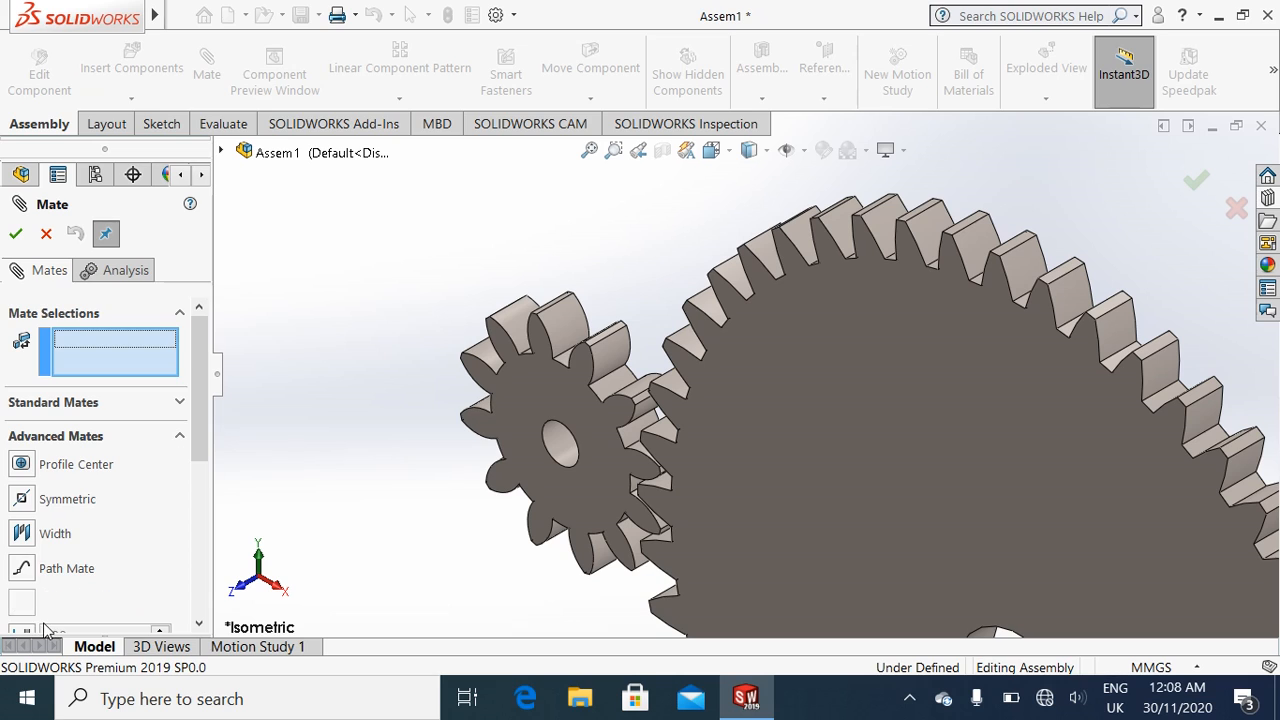
pyautogui.scroll(-3, 100, 550)
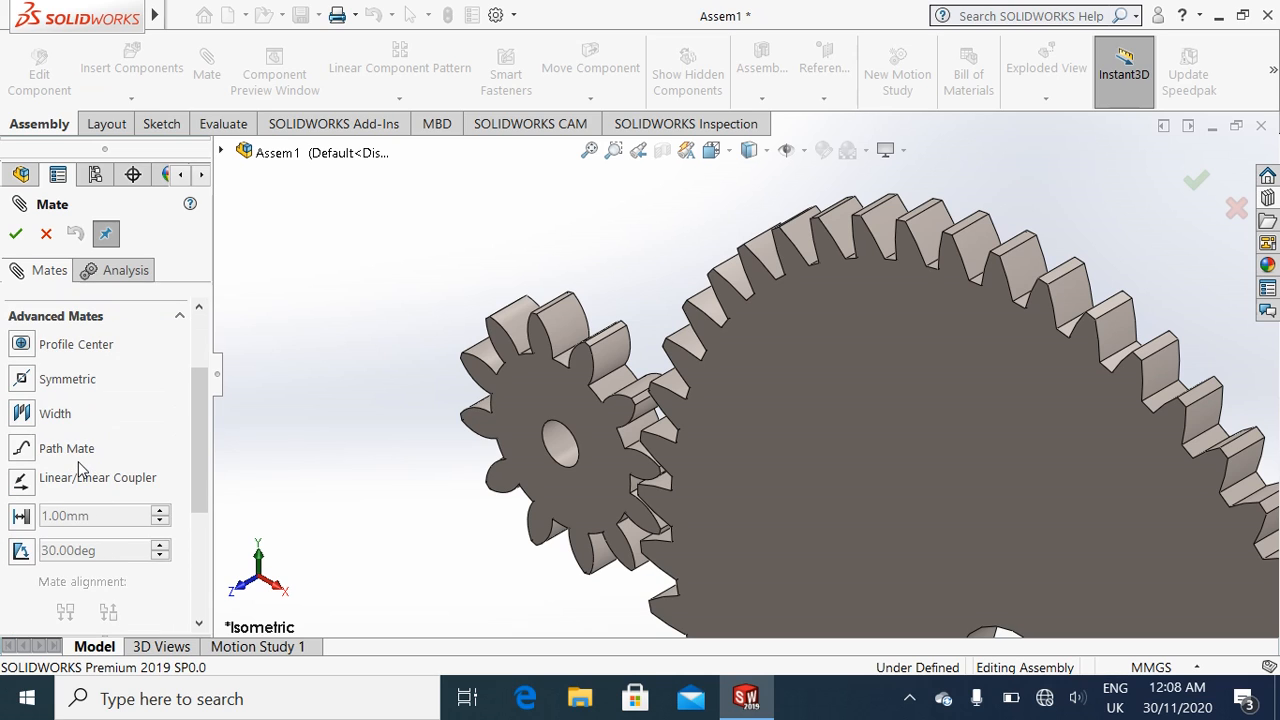
pyautogui.scroll(3, 80, 470)
pyautogui.click(123, 436)
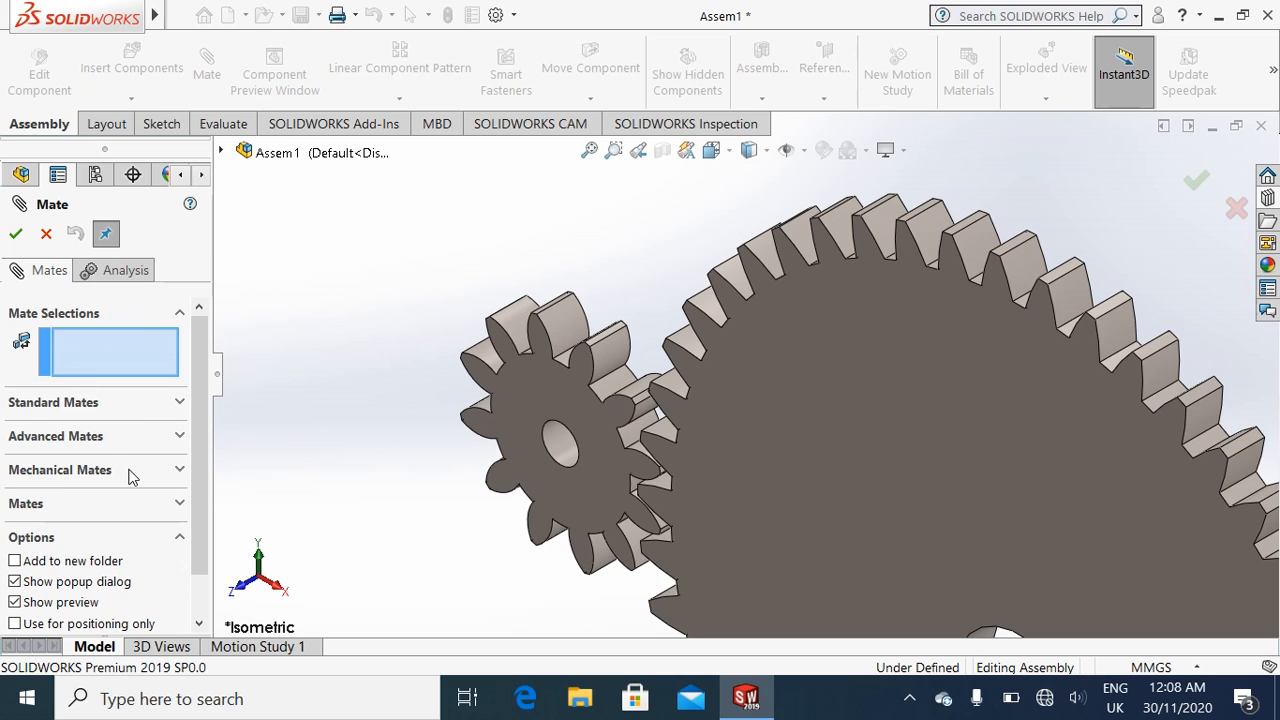
pyautogui.click(130, 476)
pyautogui.scroll(-1, 128, 477)
pyautogui.click(57, 584)
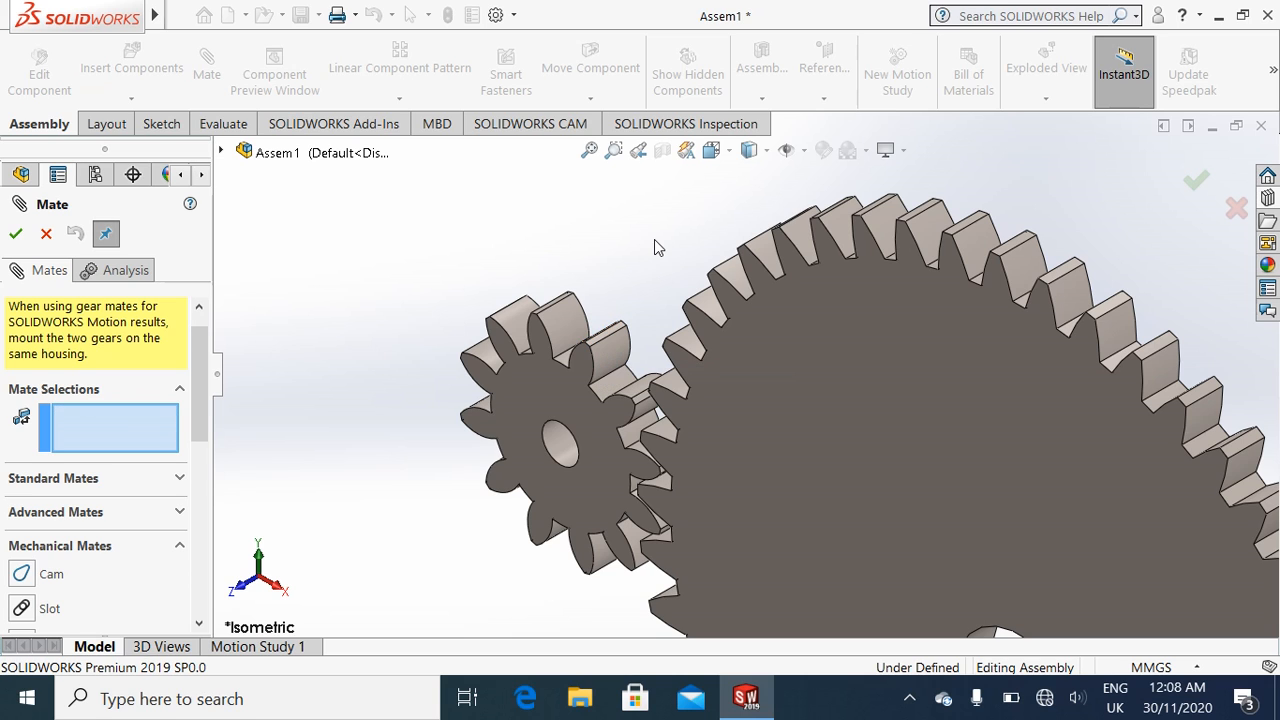
# Step: Gear-mate a tooth-tip face of the small gear with one of the large gear at a 50 mm : 200 mm ratio
pyautogui.scroll(-3, 654, 248)
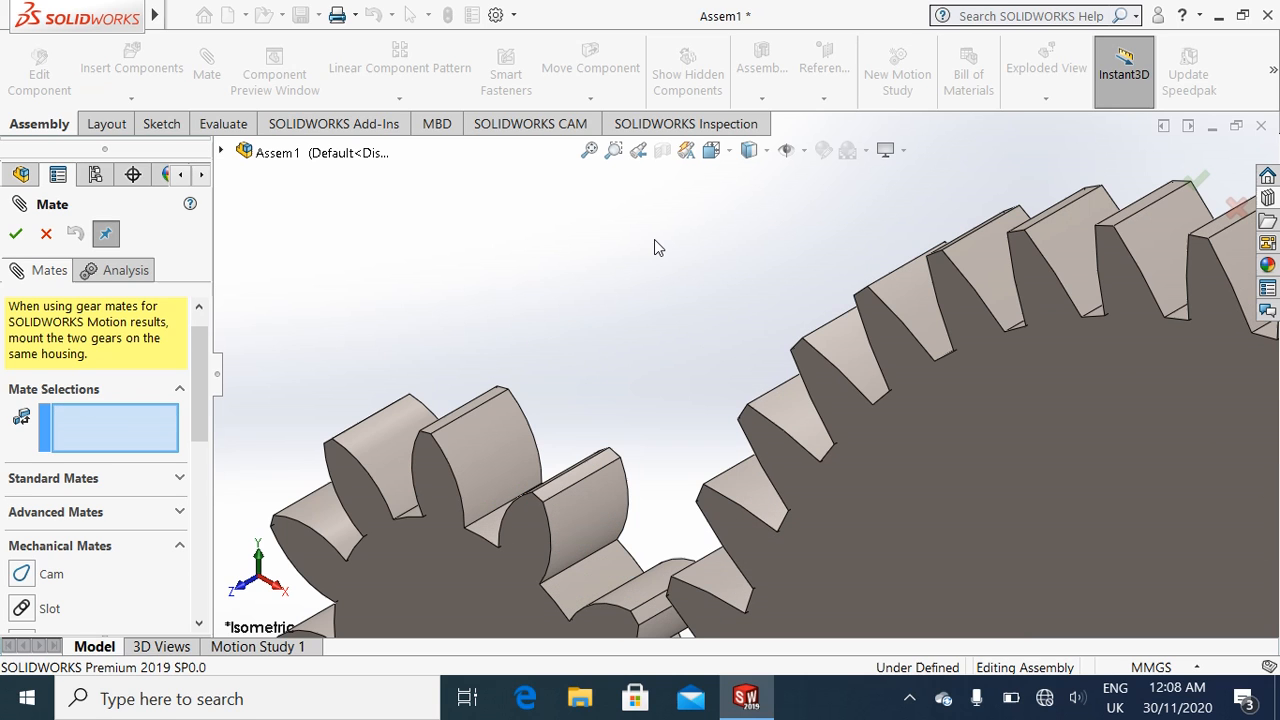
pyautogui.click(560, 482)
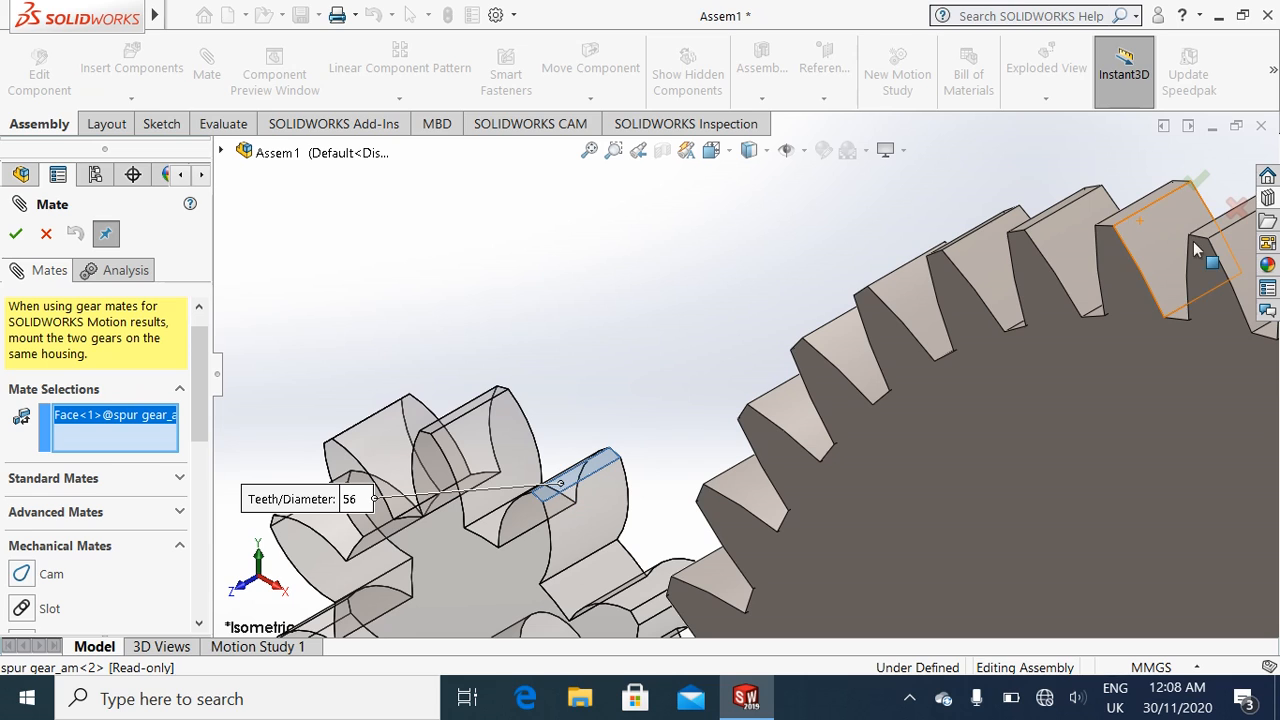
pyautogui.click(1122, 222)
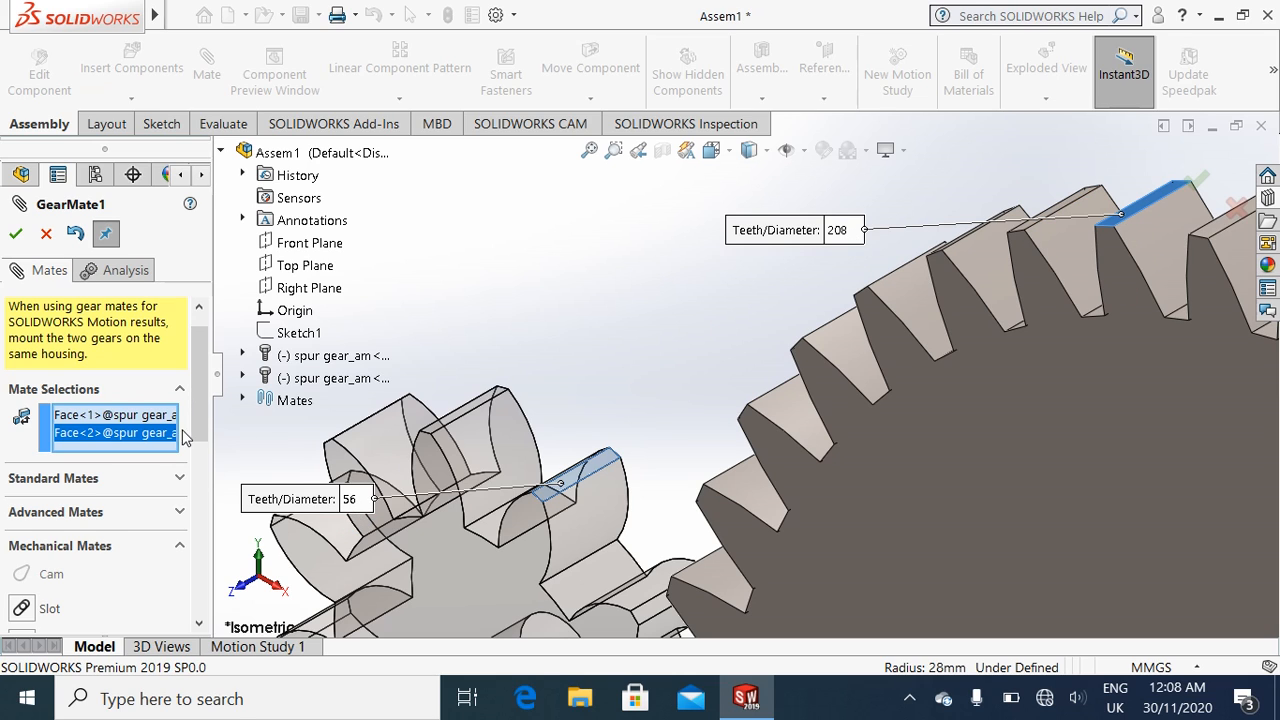
pyautogui.moveTo(207, 381); pyautogui.dragTo(203, 518)
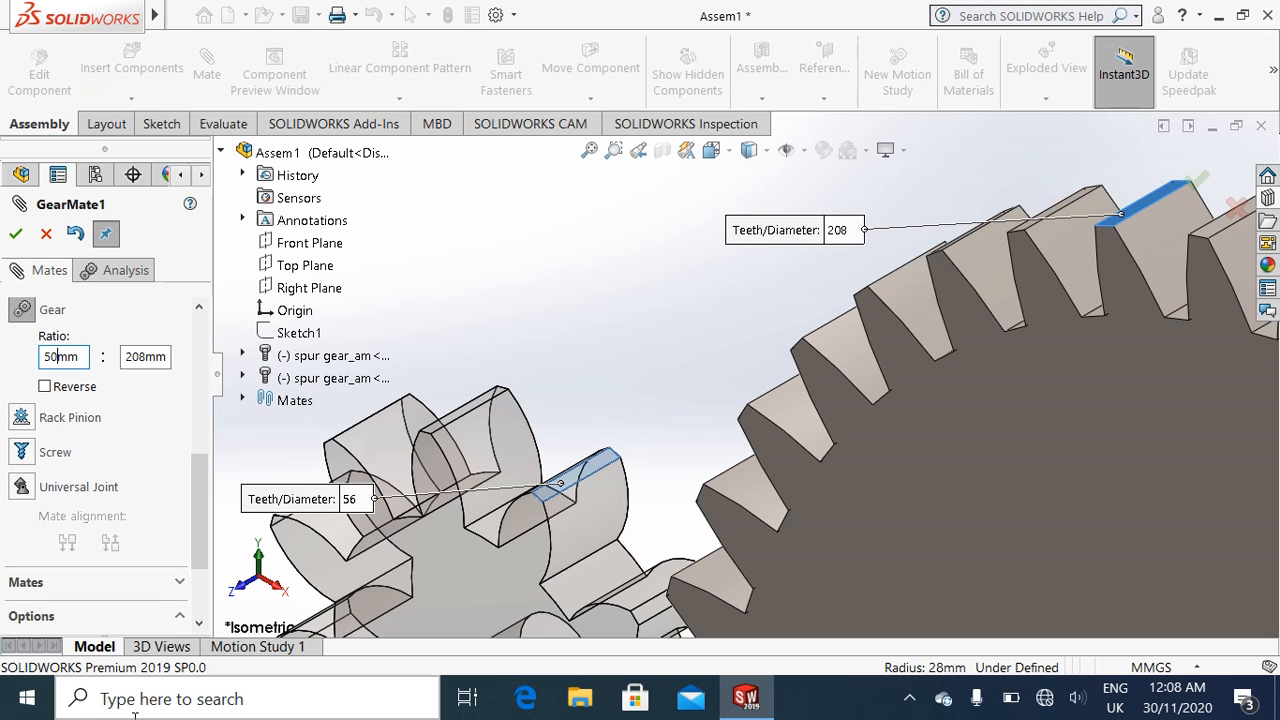
pyautogui.click(136, 357)
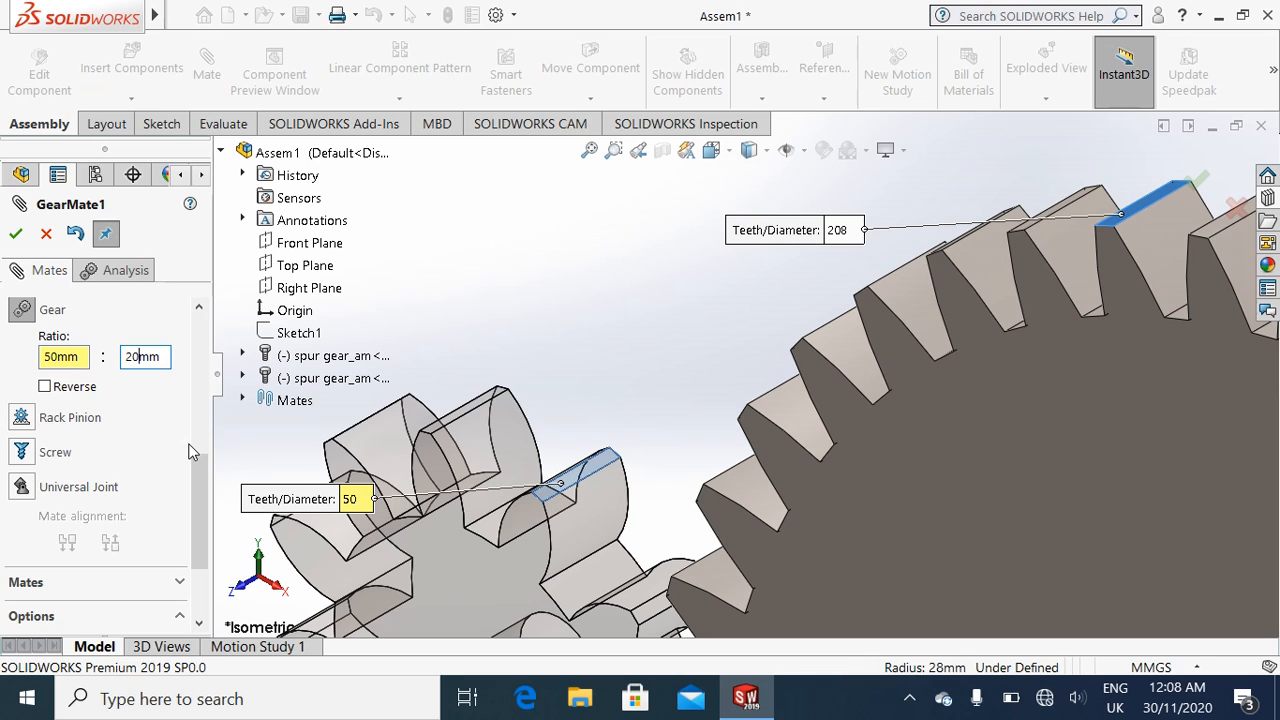
pyautogui.write('0')
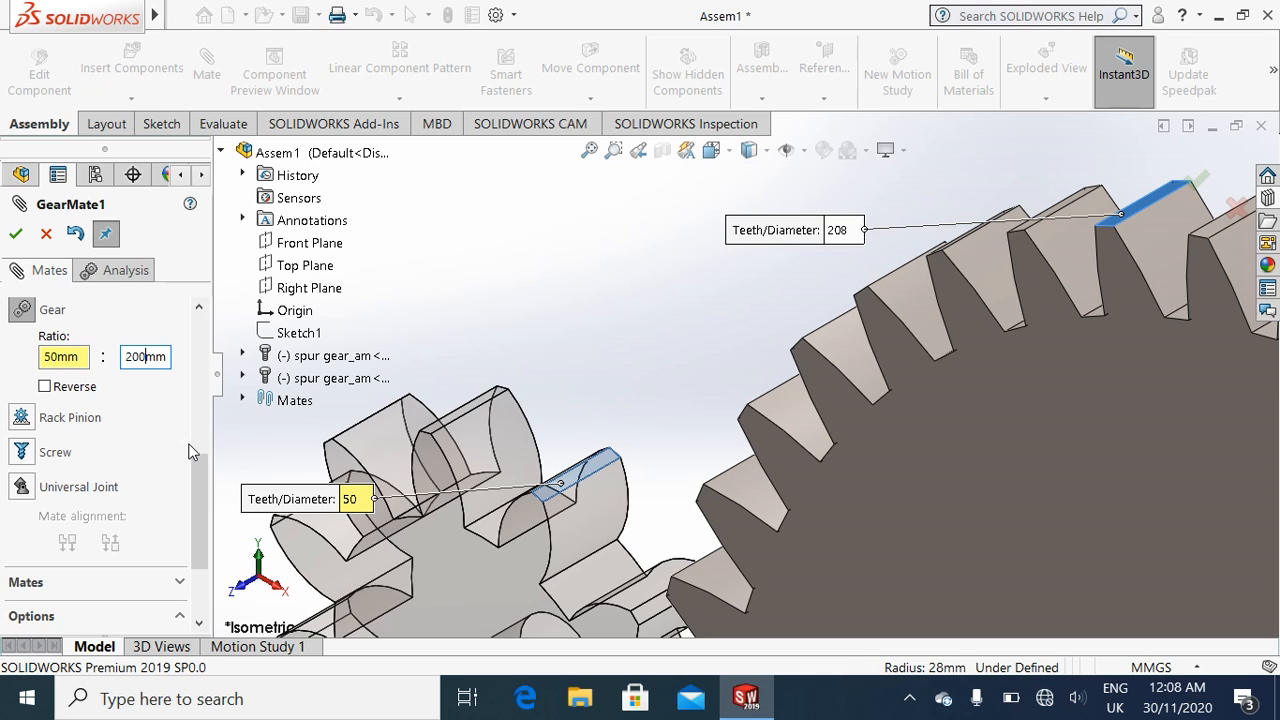
pyautogui.click(17, 234)
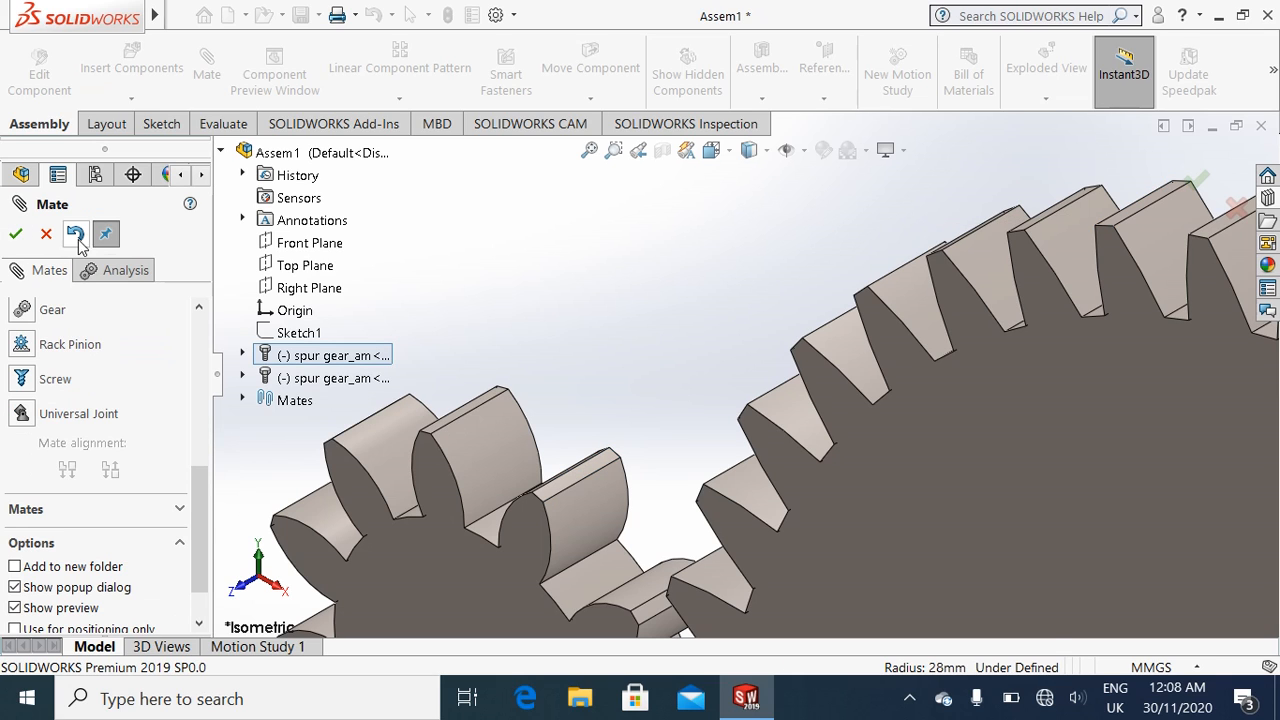
pyautogui.click(16, 235)
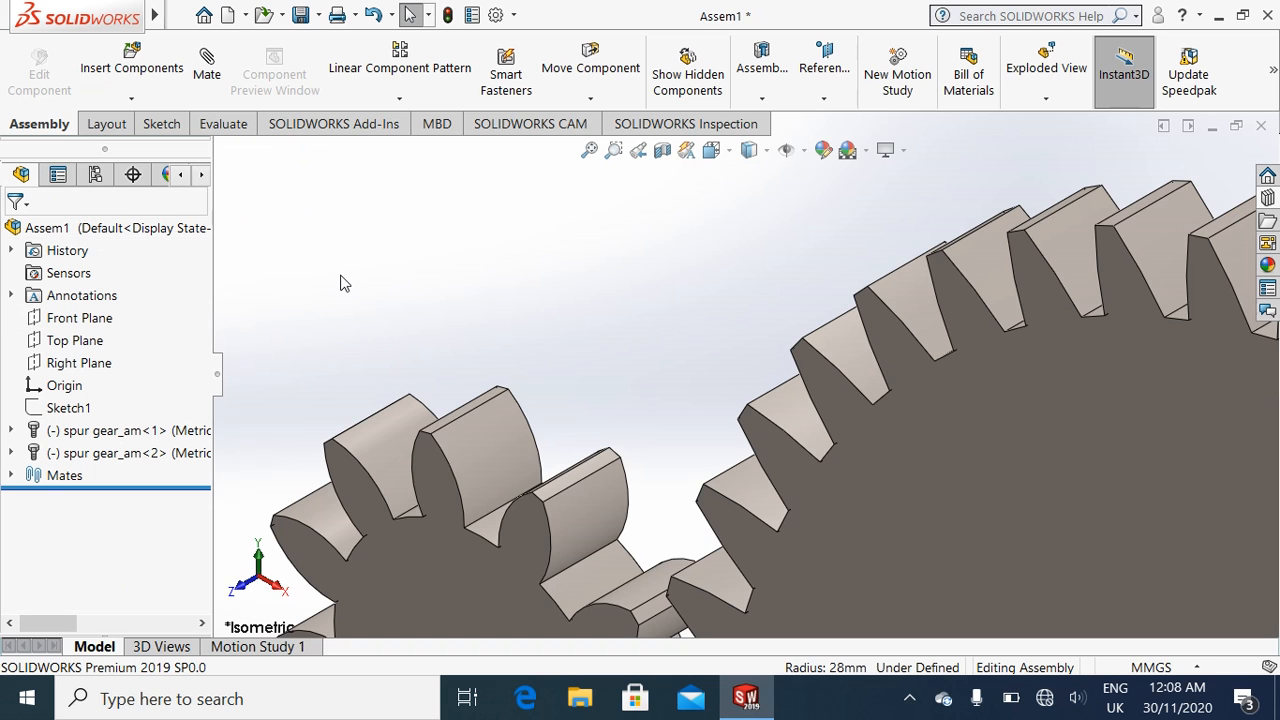
# Step: Rotate the large gear about its bore to test the gear mate with the small gear, and clear the selection
pyautogui.hotkey('ctrl', '1')
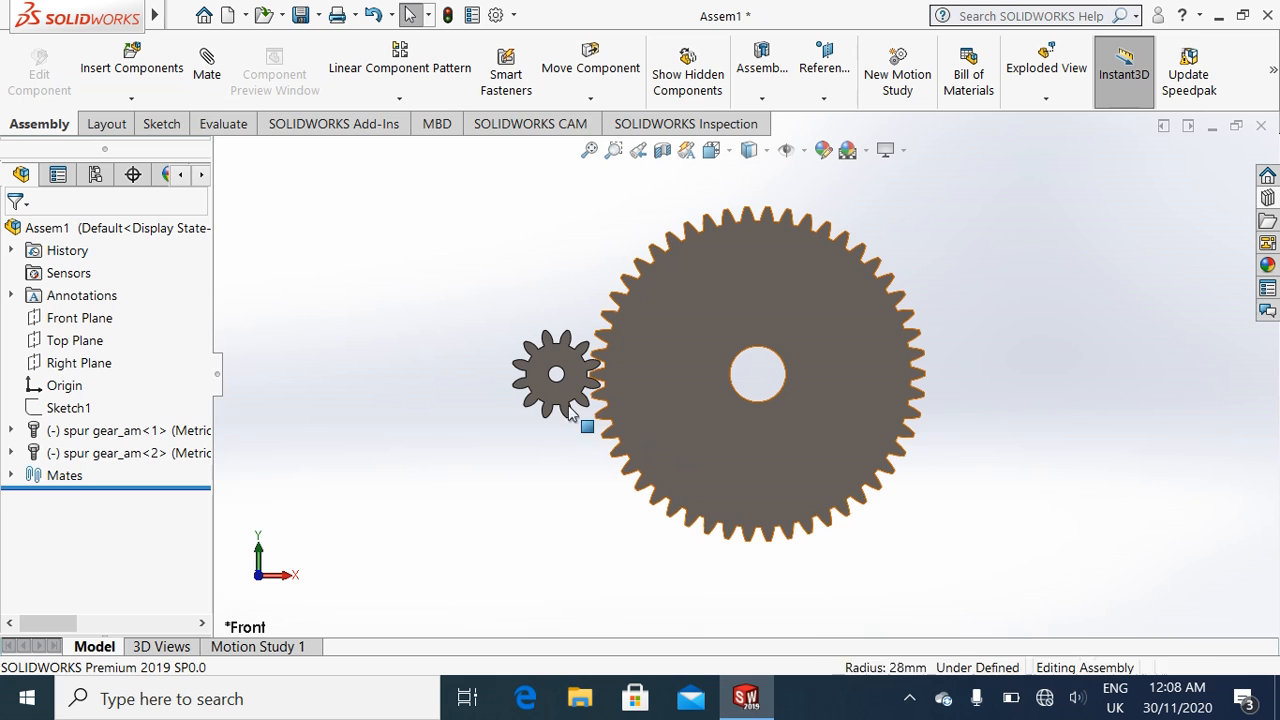
pyautogui.moveTo(641, 329); pyautogui.dragTo(686, 366)
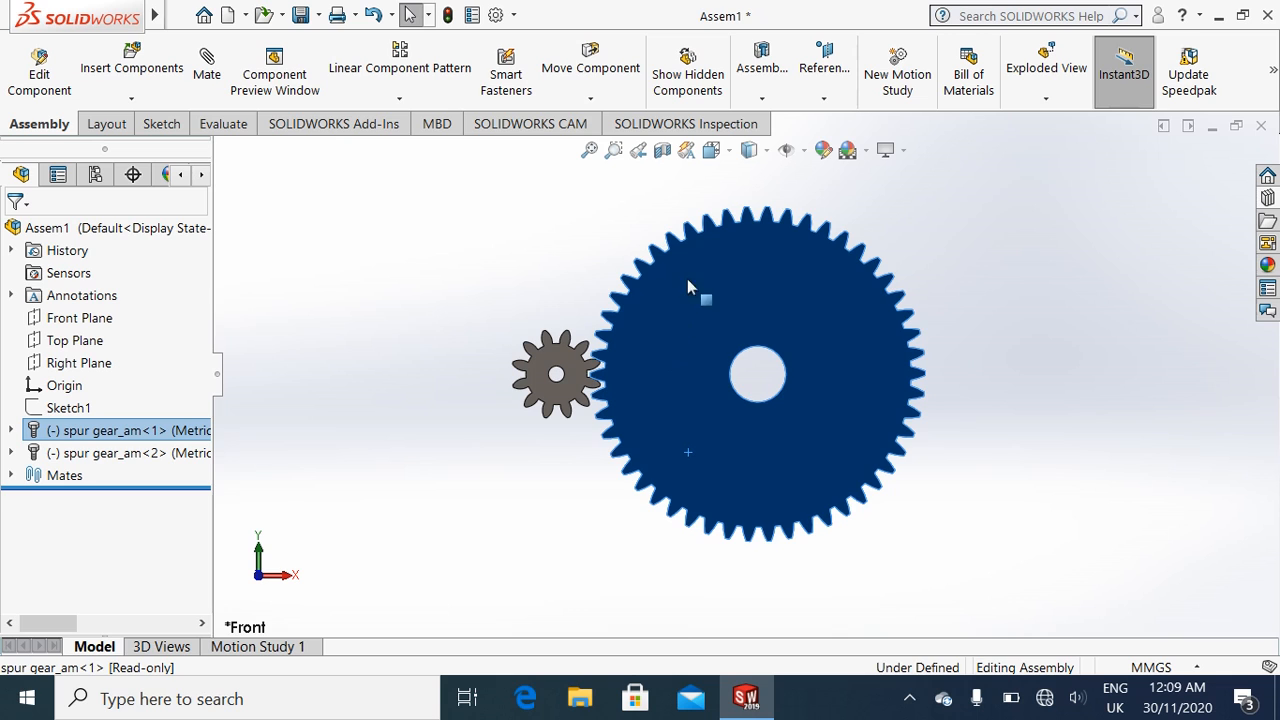
pyautogui.moveTo(687, 287); pyautogui.dragTo(746, 263)
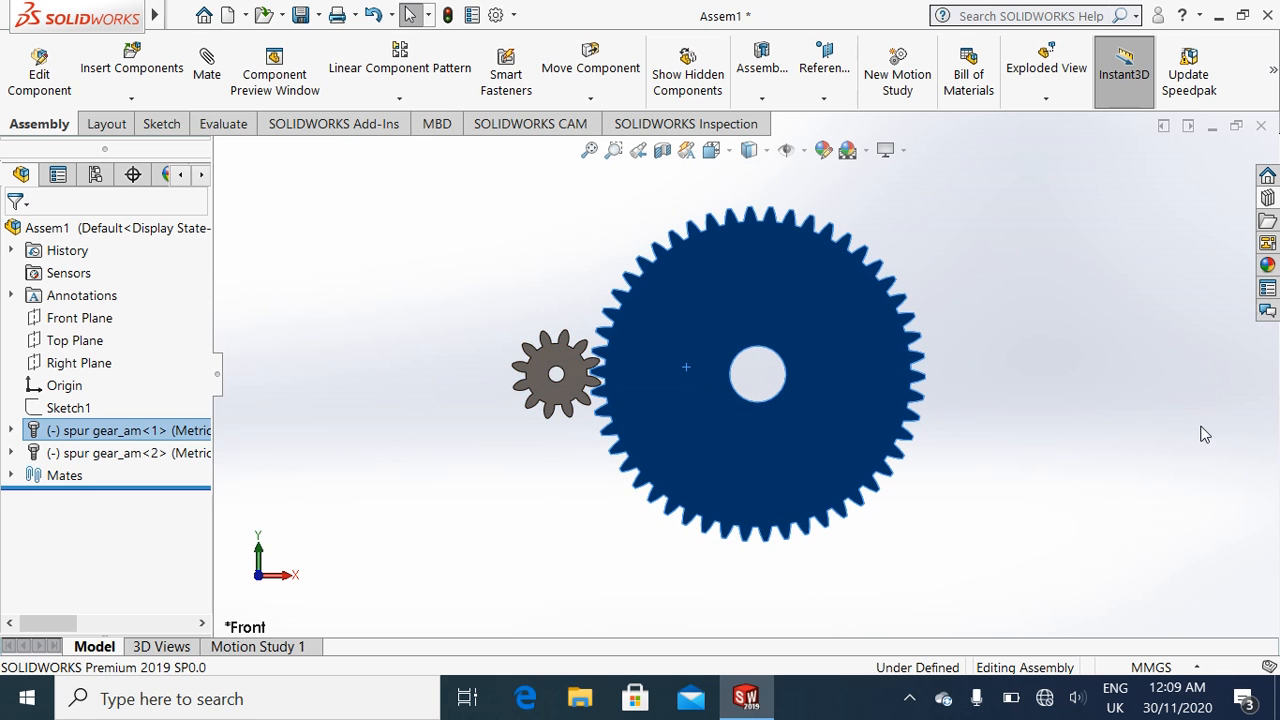
pyautogui.click(1113, 437)
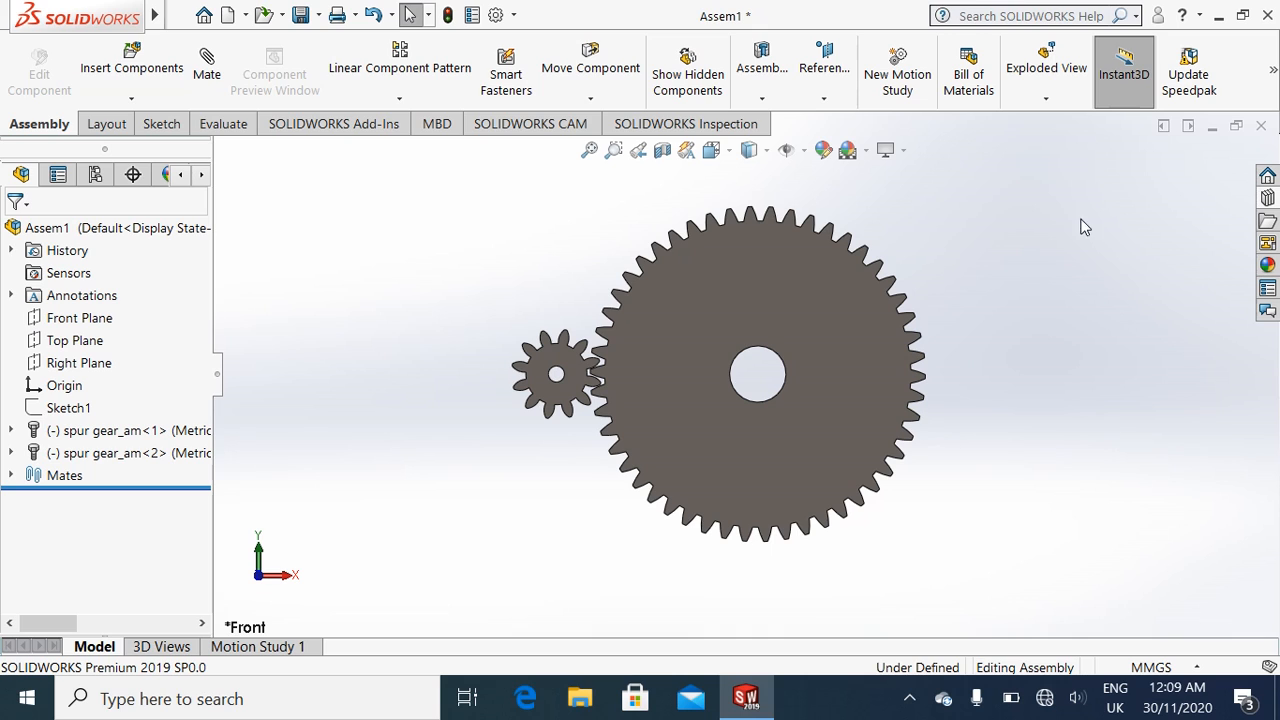
# Step: Create a new motion study and add a constant-speed rotary motor of 4 RPM to the small gear's front face
pyautogui.click(885, 84)
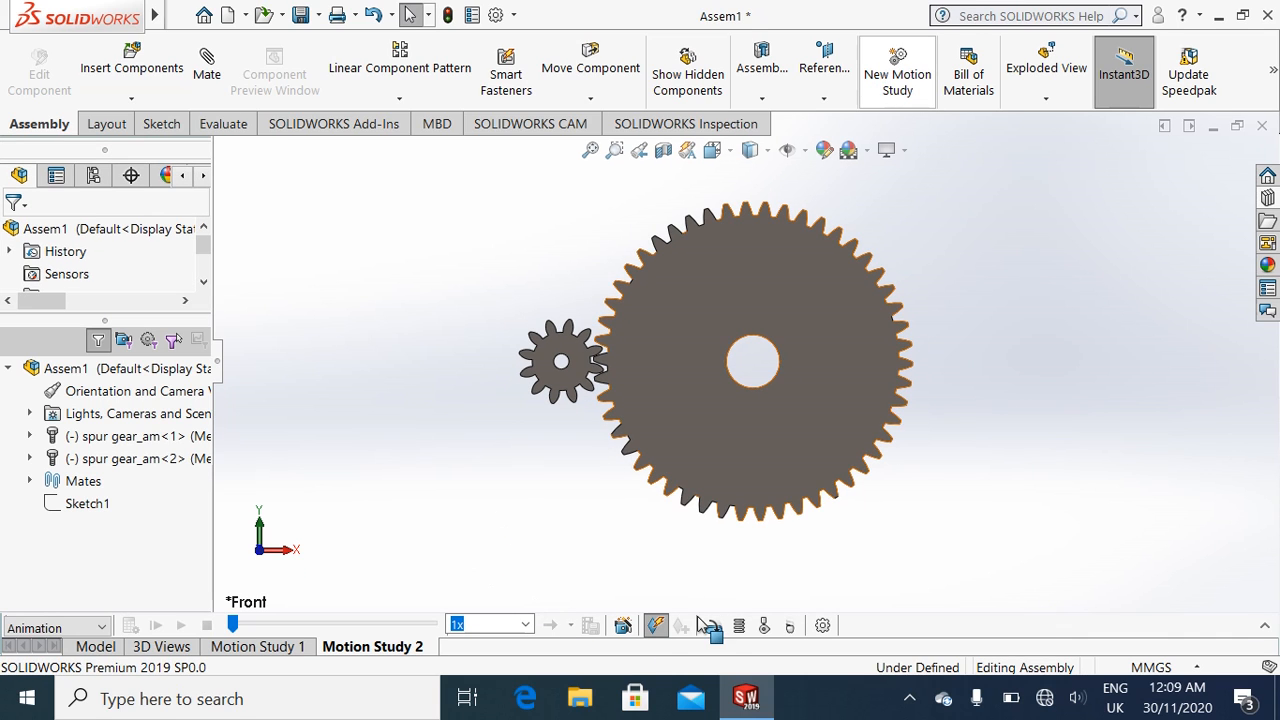
pyautogui.click(716, 627)
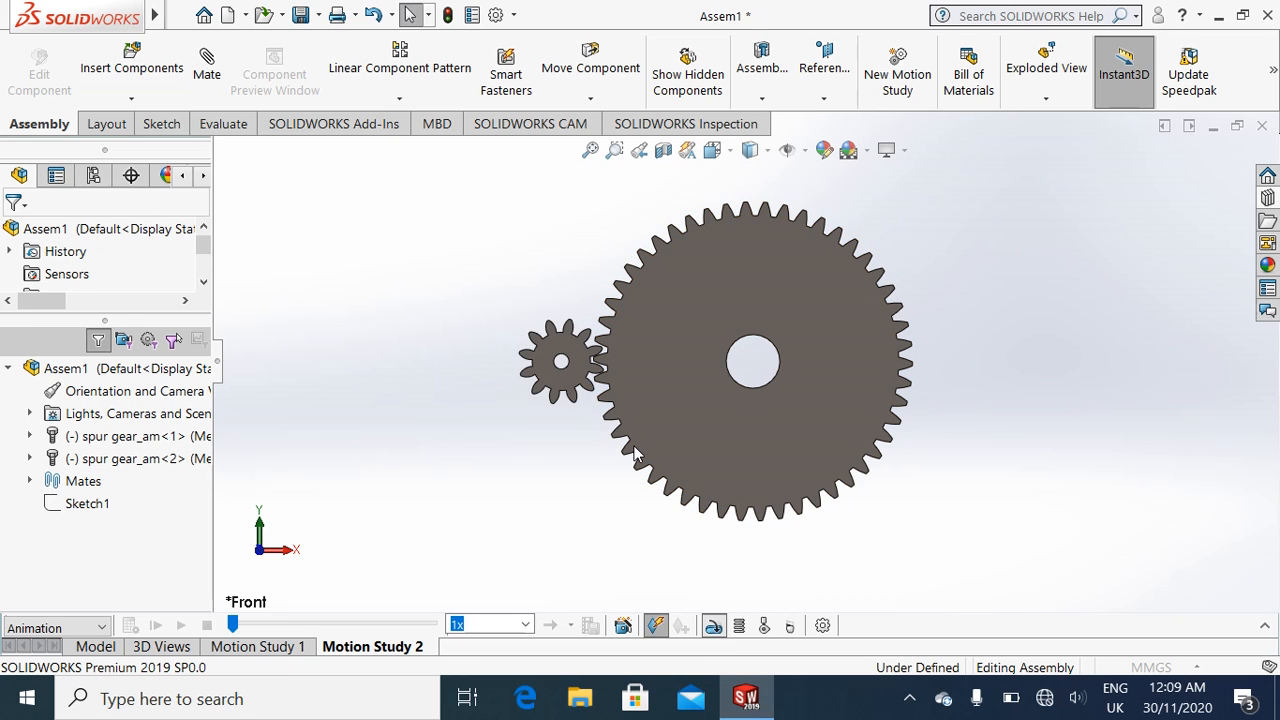
pyautogui.click(548, 383)
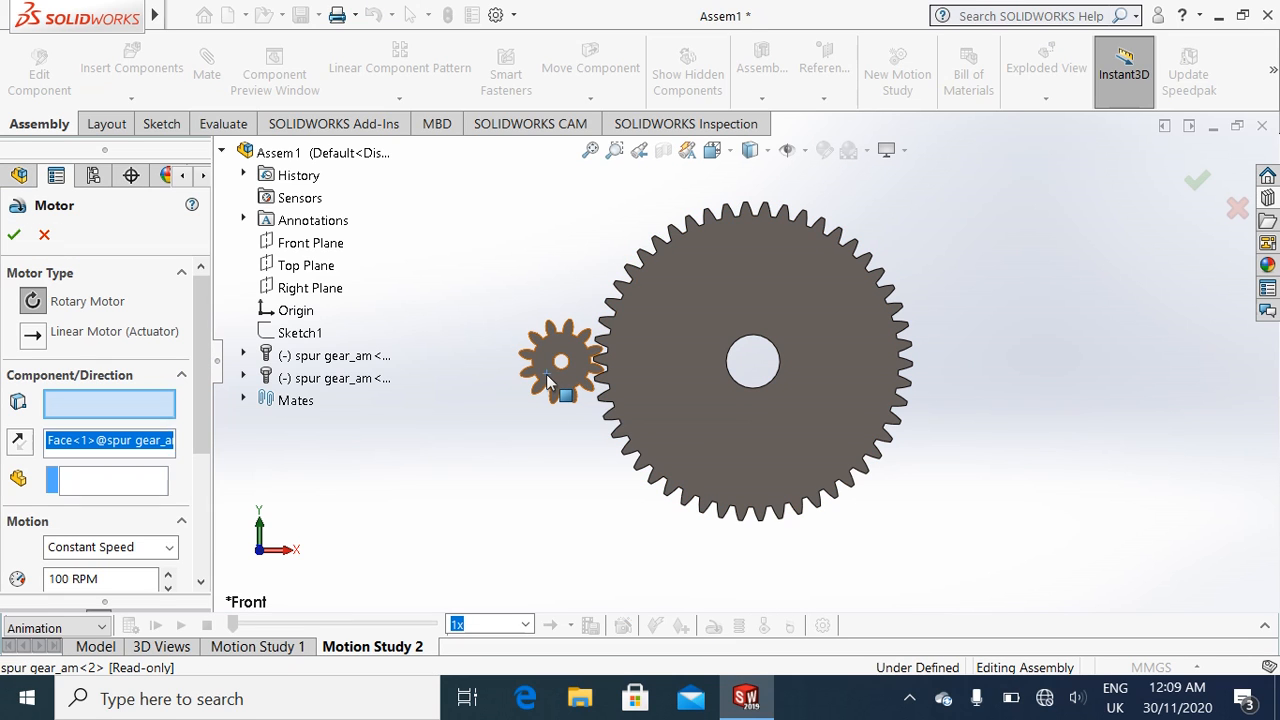
pyautogui.moveTo(202, 396); pyautogui.dragTo(196, 430)
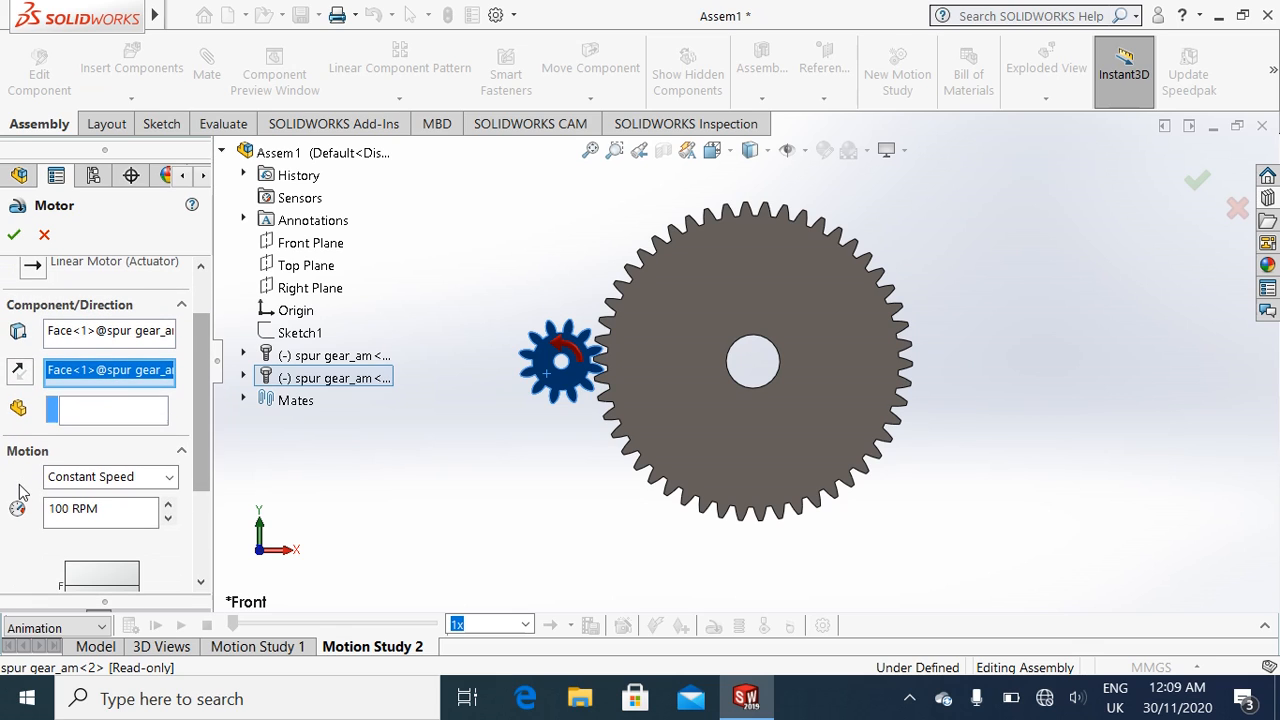
pyautogui.doubleClick(65, 510)
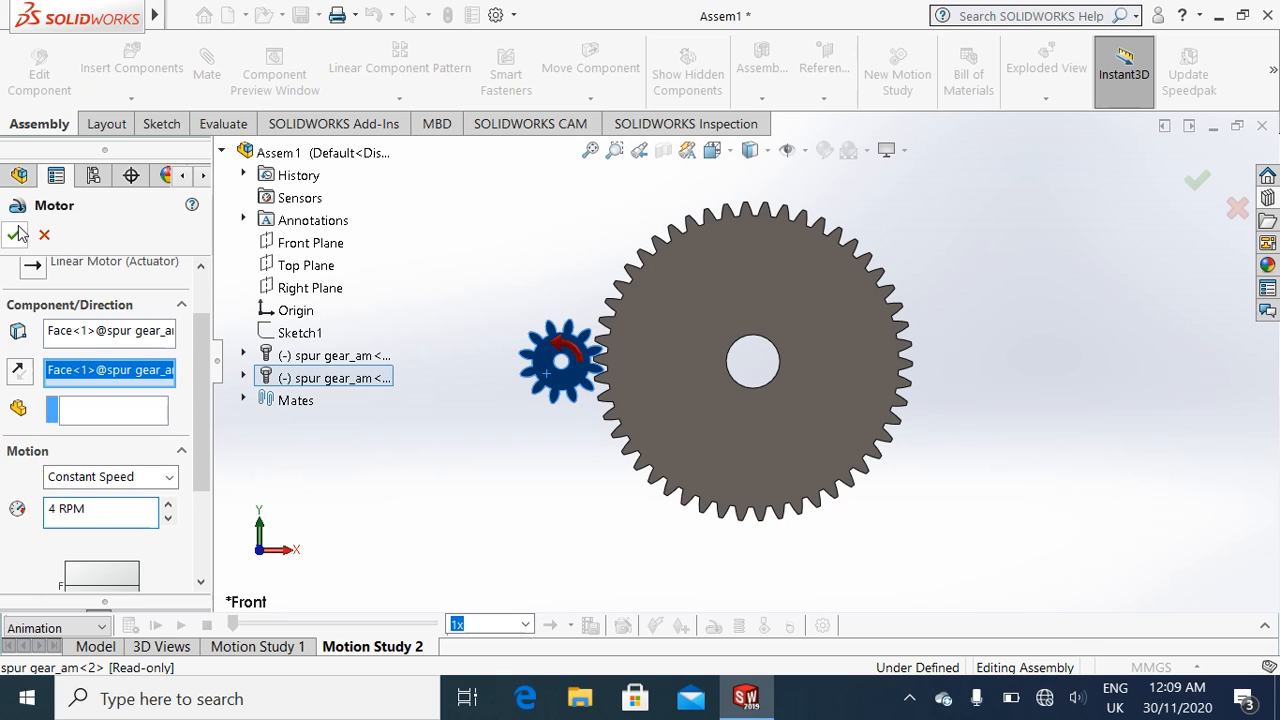
pyautogui.write('4')
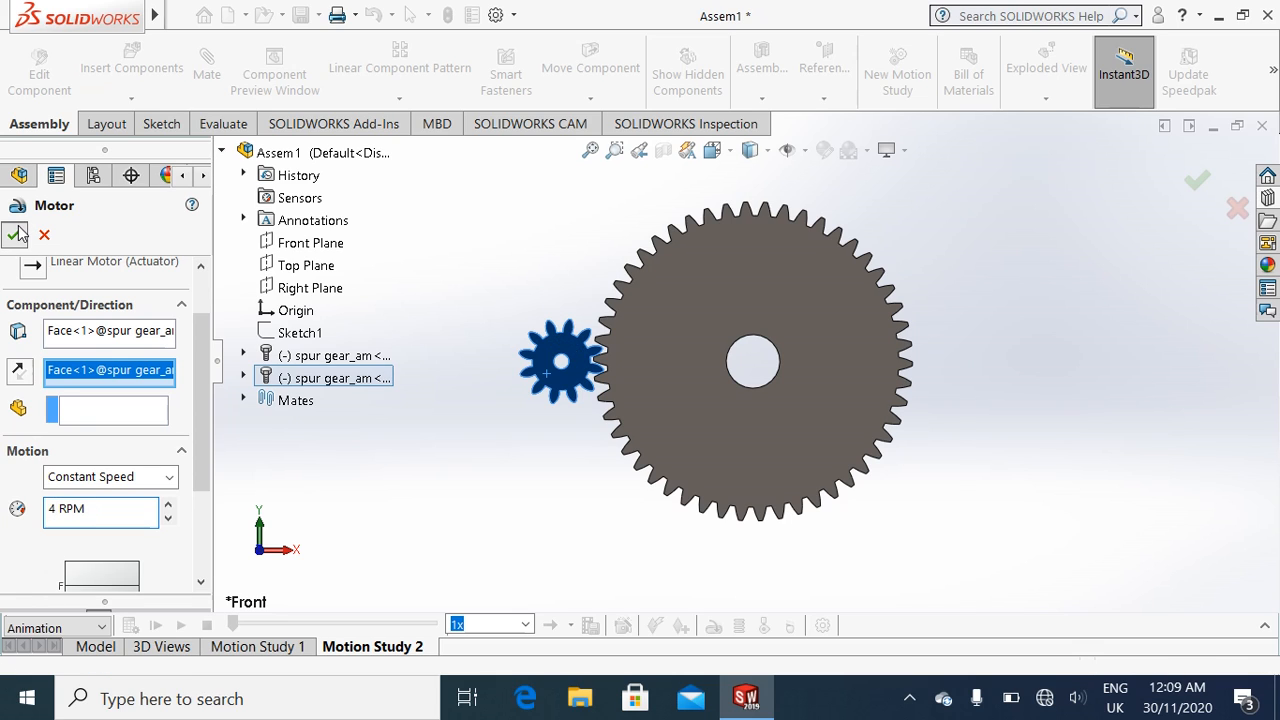
pyautogui.click(20, 234)
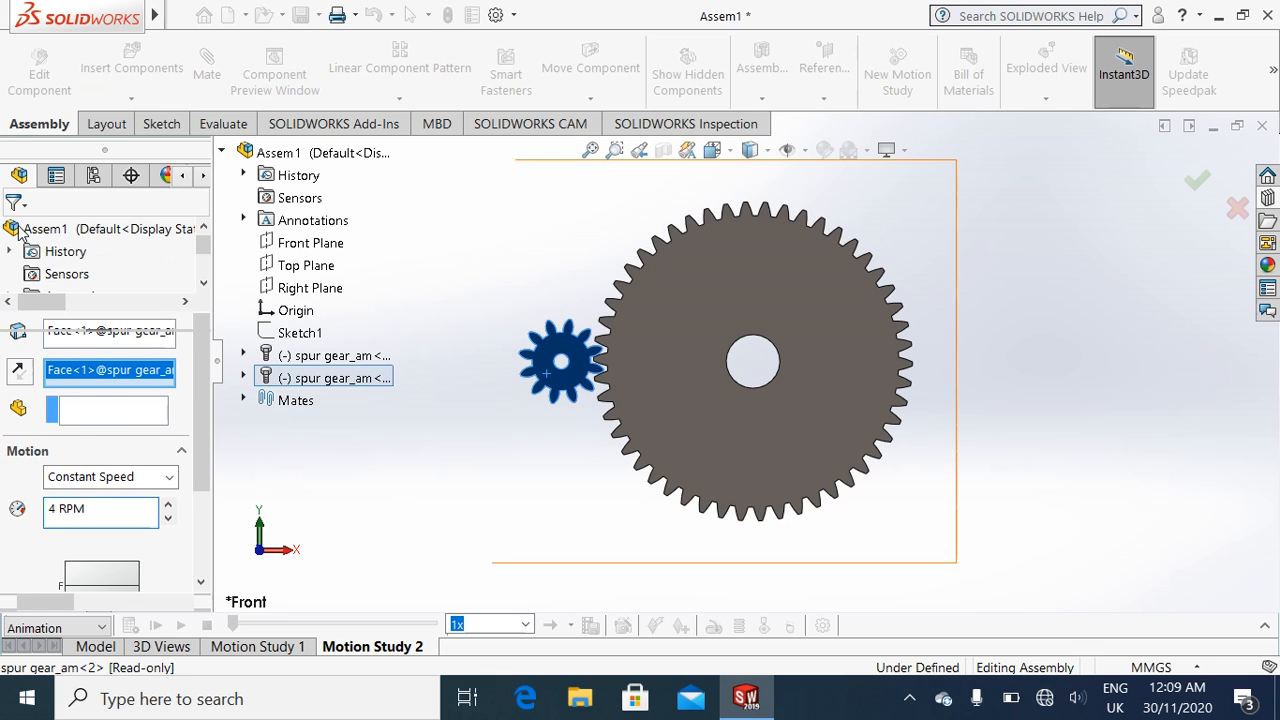
# Step: Extend the motion study's duration to 30 seconds and play the gear animation
pyautogui.click(1265, 626)
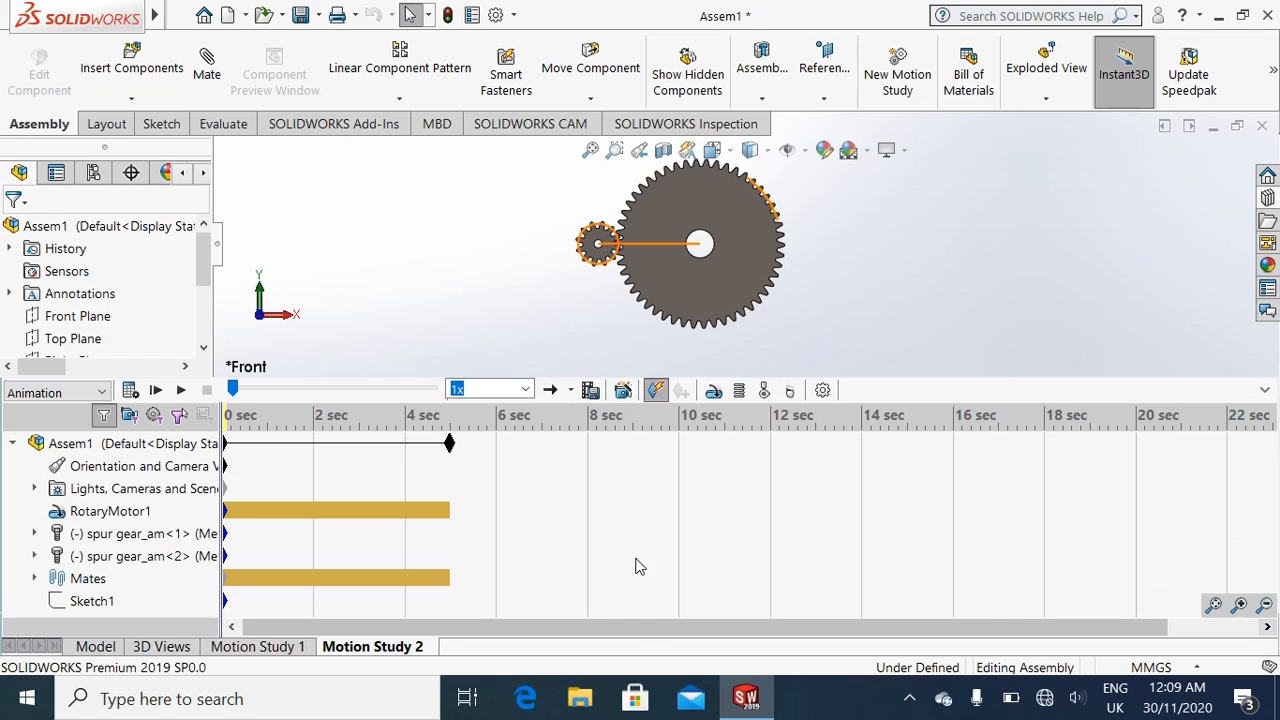
pyautogui.moveTo(449, 447); pyautogui.dragTo(1270, 444)
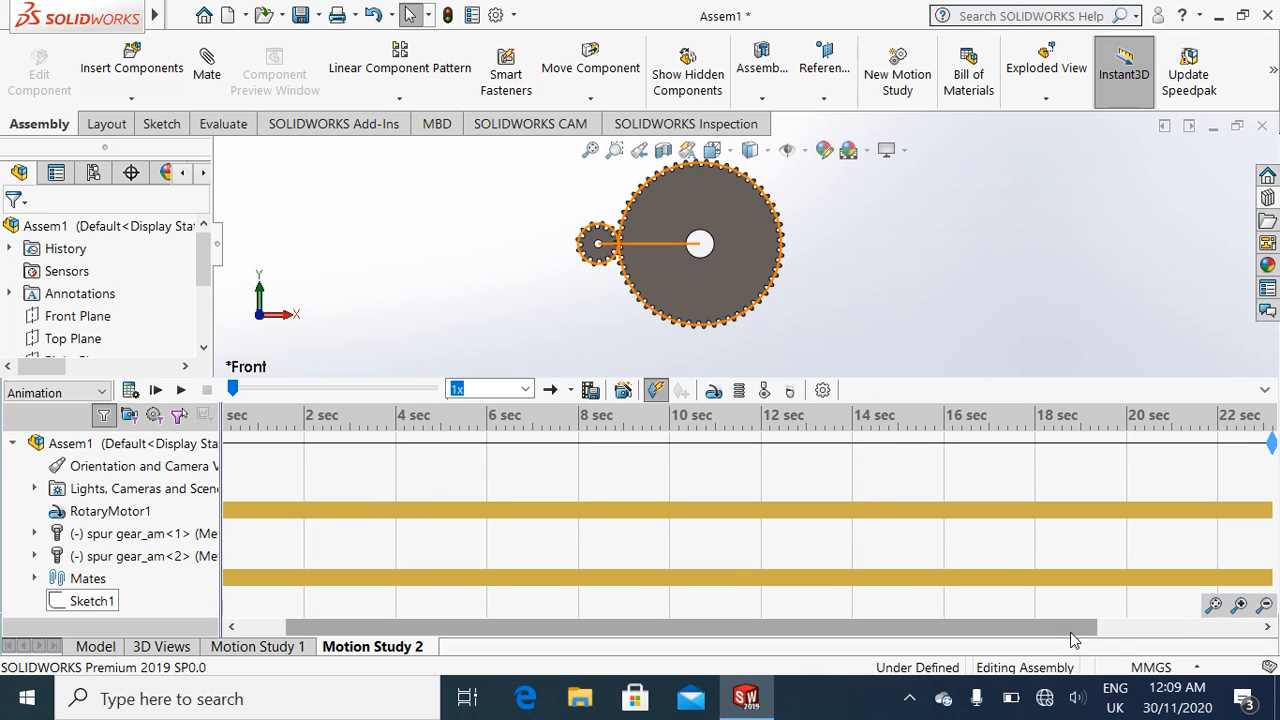
pyautogui.moveTo(1074, 628); pyautogui.dragTo(1240, 647)
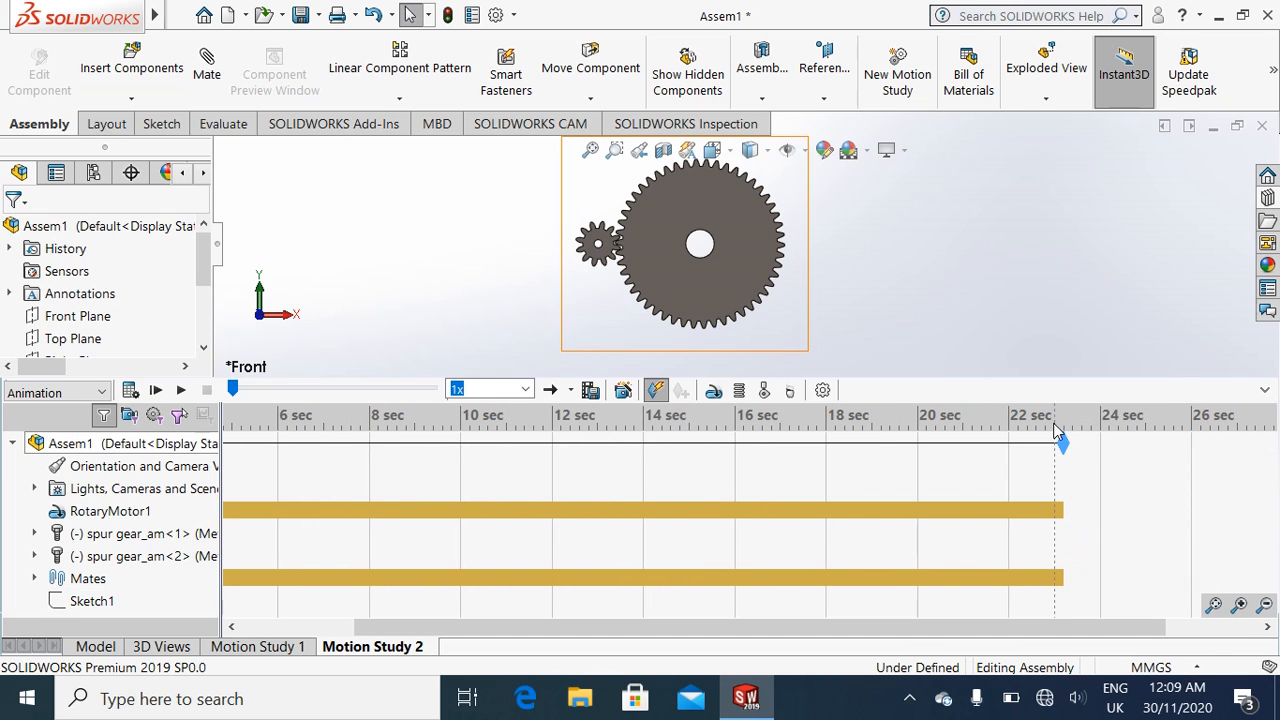
pyautogui.moveTo(1158, 450); pyautogui.dragTo(1181, 447)
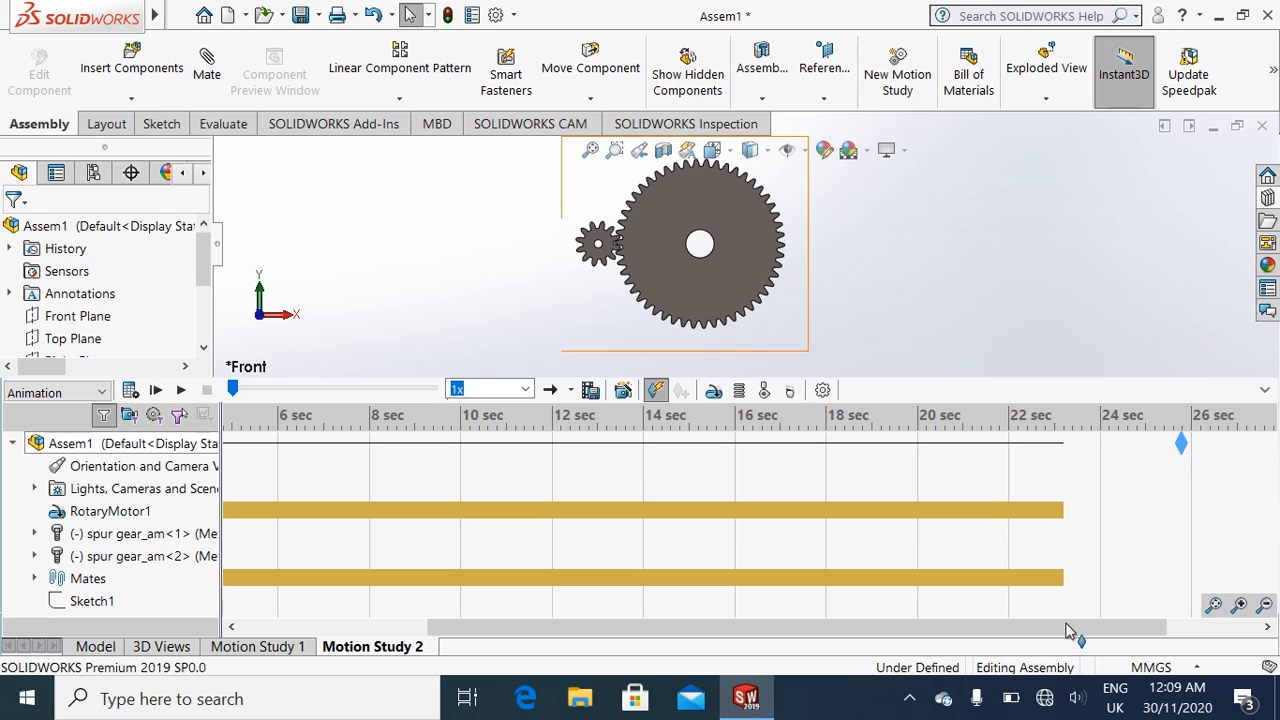
pyautogui.moveTo(1025, 624); pyautogui.dragTo(1208, 633)
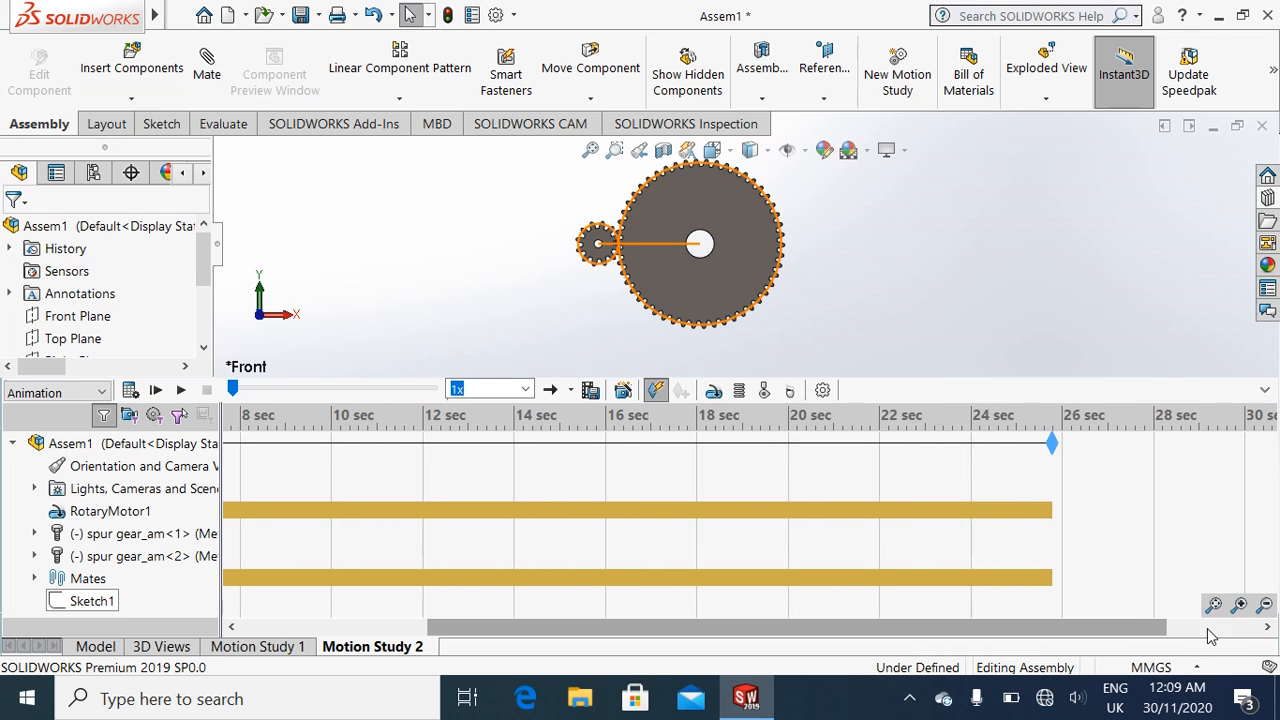
pyautogui.moveTo(1051, 441); pyautogui.dragTo(1244, 447)
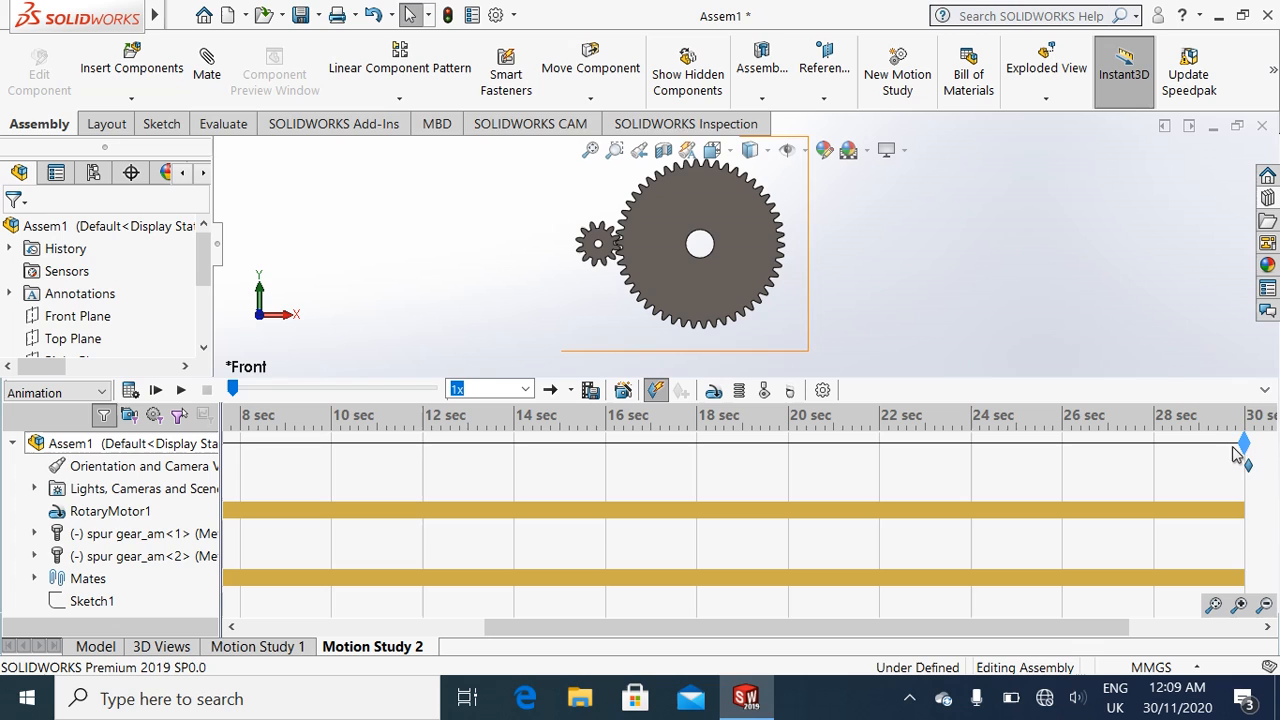
pyautogui.click(1265, 393)
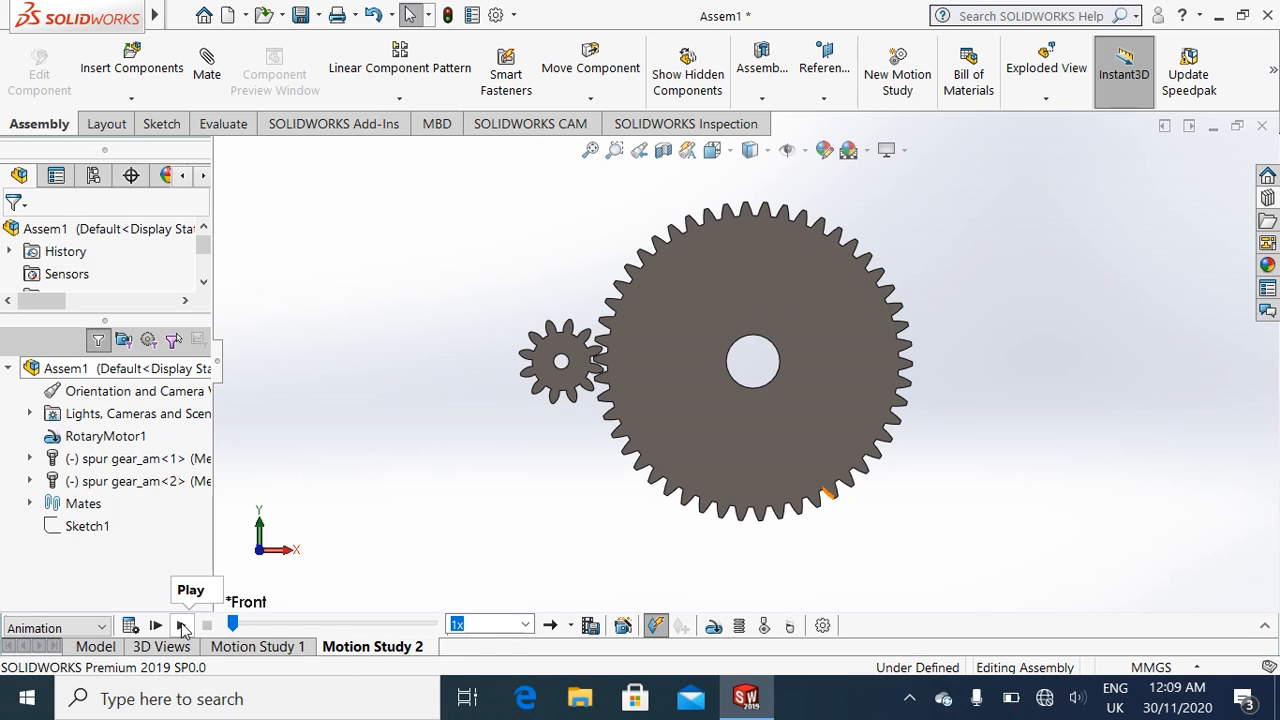
pyautogui.click(182, 625)
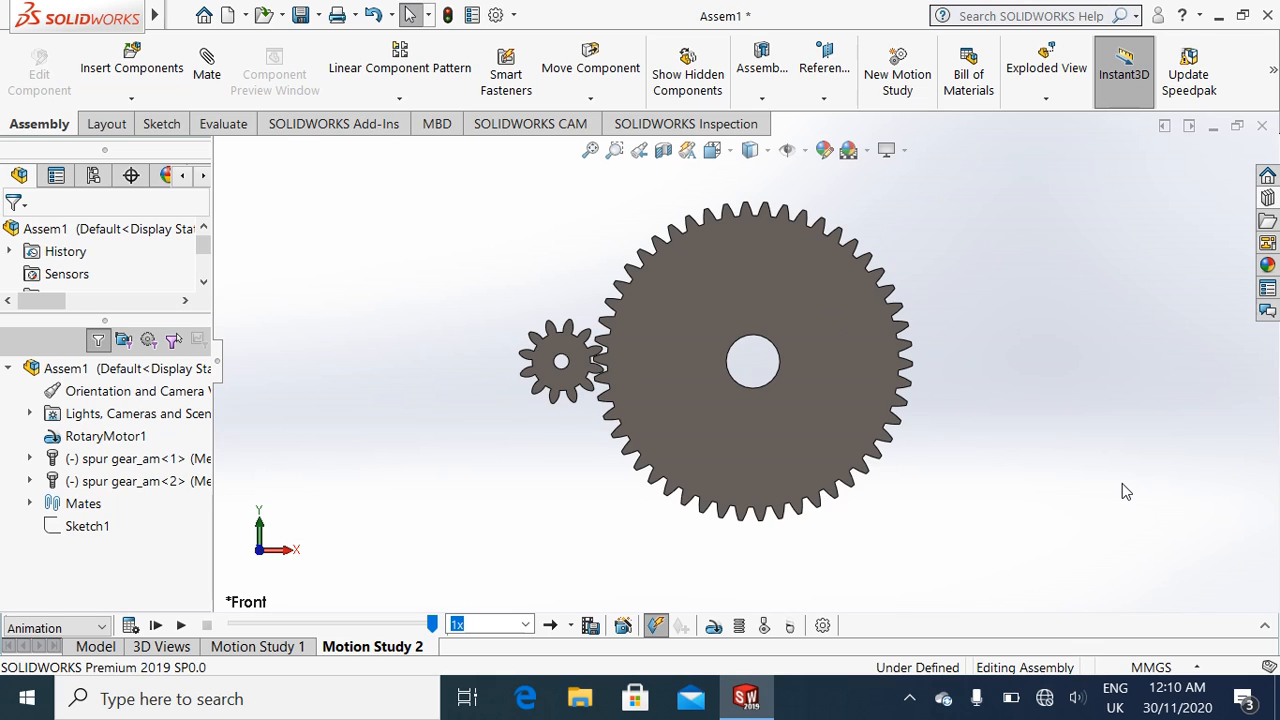
# Step: Close the assembly and choose to save all modified documents
pyautogui.click(1263, 128)
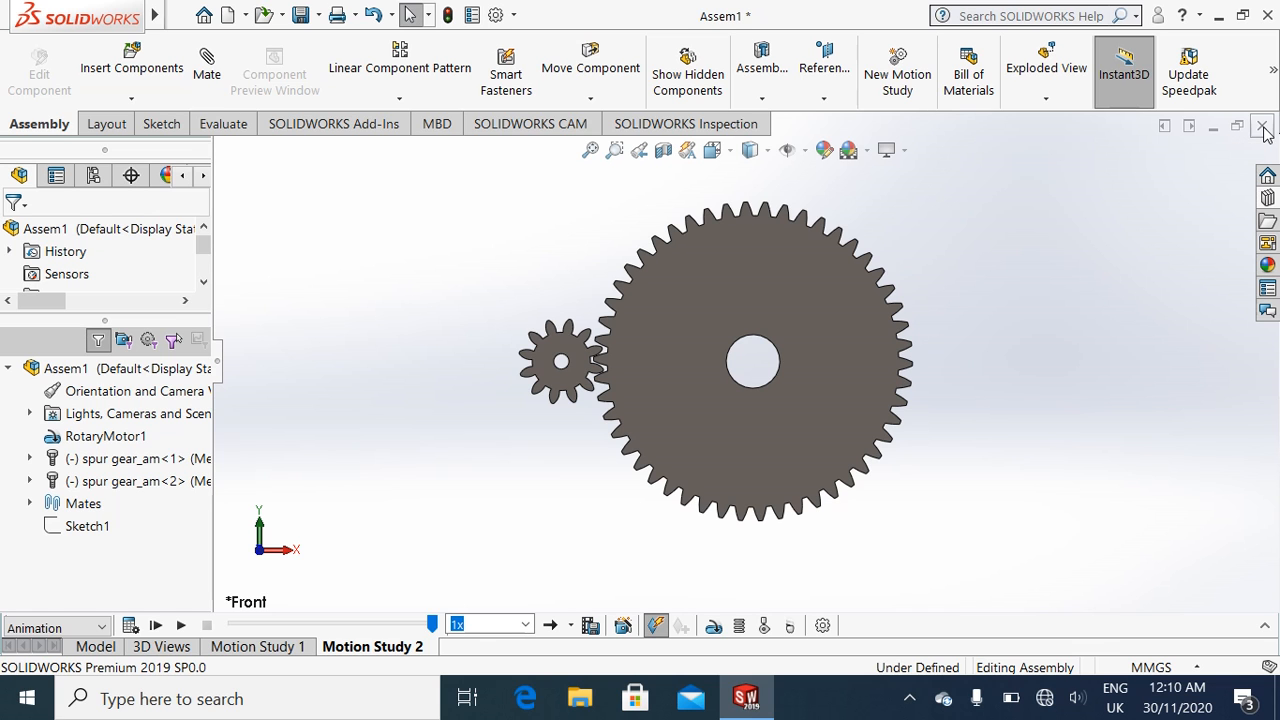
pyautogui.click(620, 305)
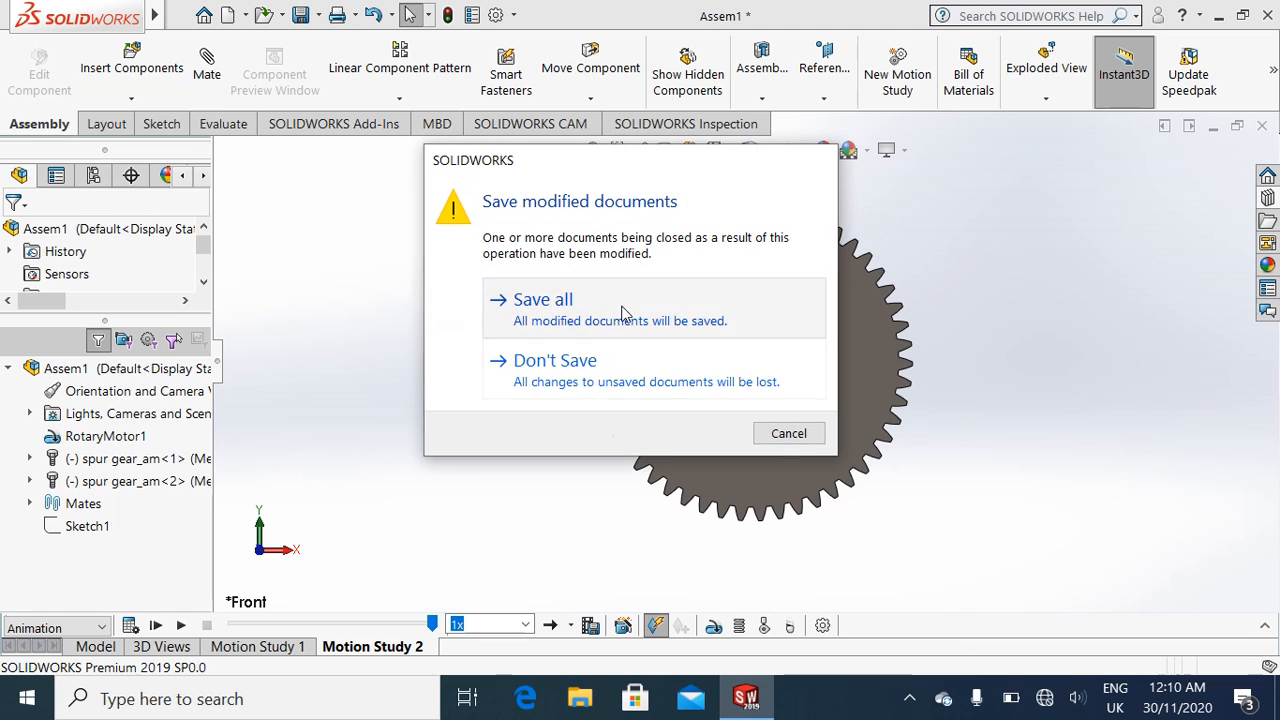
pyautogui.click(627, 298)
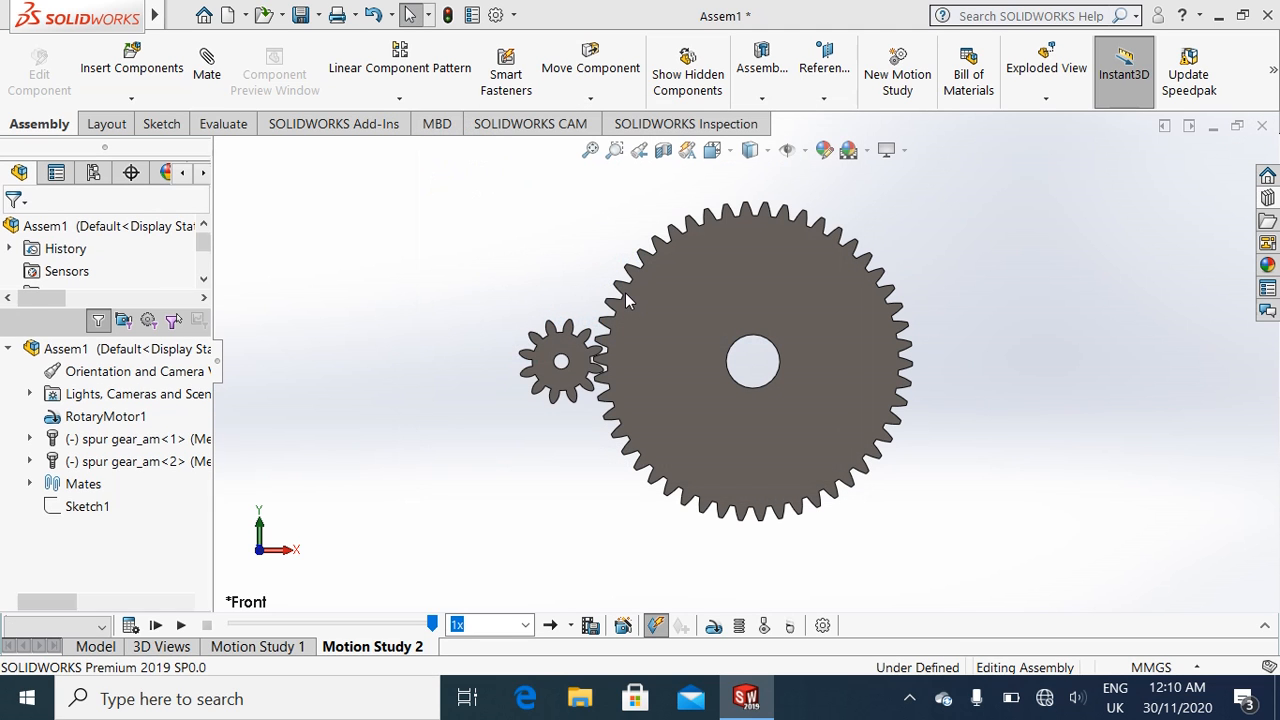